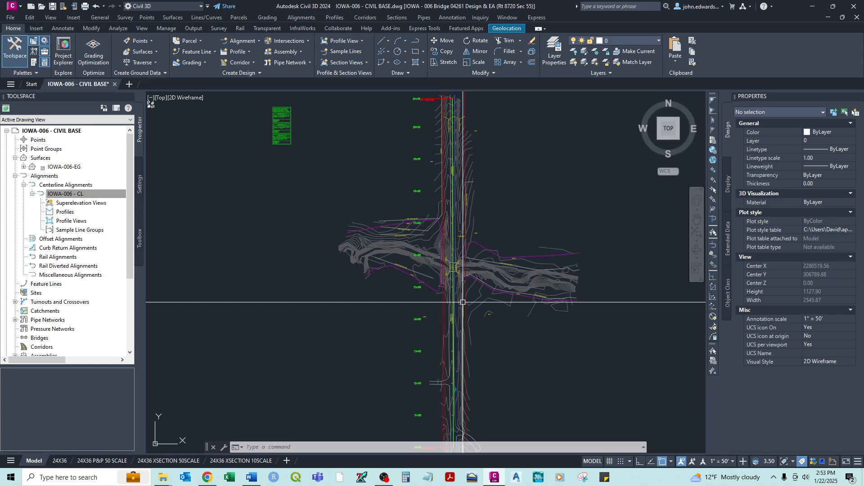
Step: Examine the bridge site in plan, covering the full centerline corridor, the creek contours and the concrete bridge between stations 15+00 and 16+00
middle_drag(468, 299, 447, 221)
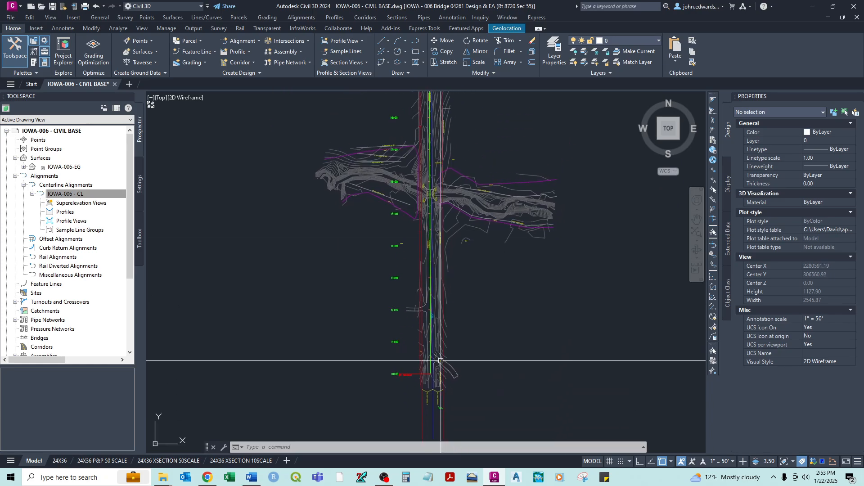
scroll(441, 342, up, 4)
mouse_move(449, 113)
middle_down()
mouse_move(467, 376)
mouse_move(473, 228)
middle_up()
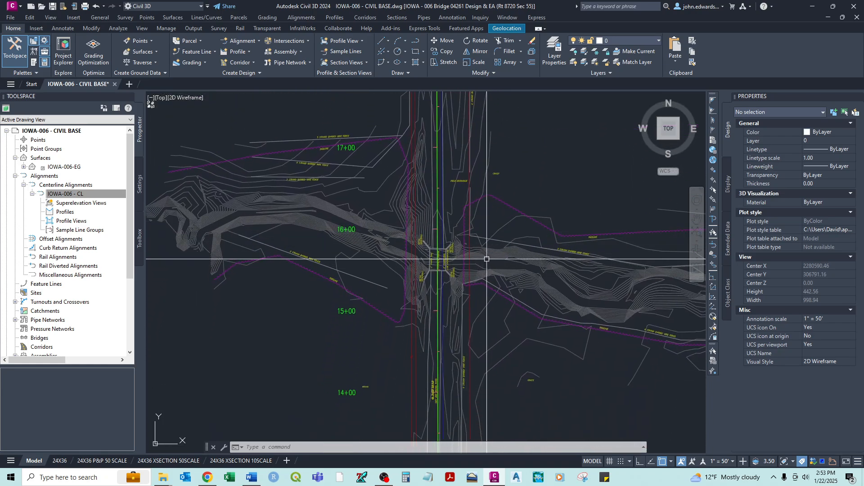
scroll(481, 257, down, 4)
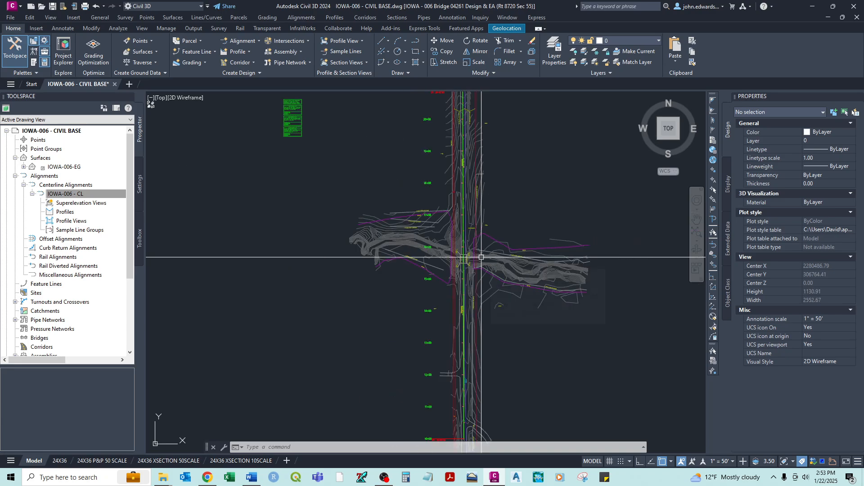
scroll(461, 263, up, 4)
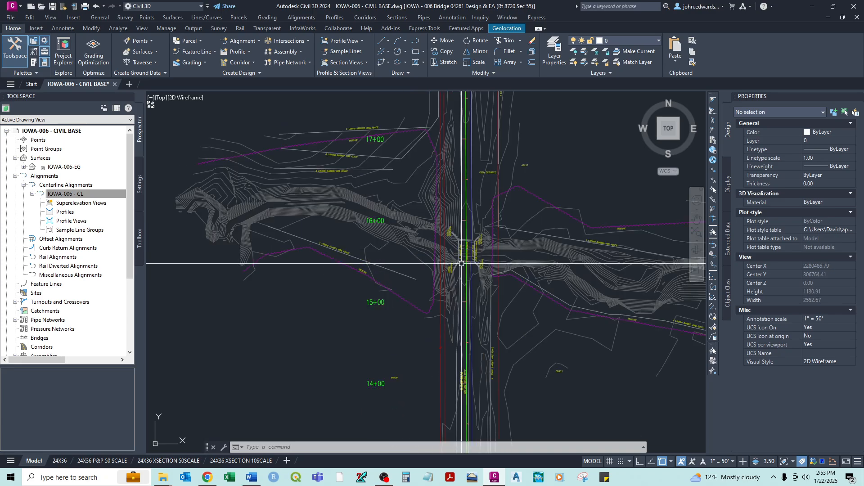
scroll(461, 263, up, 6)
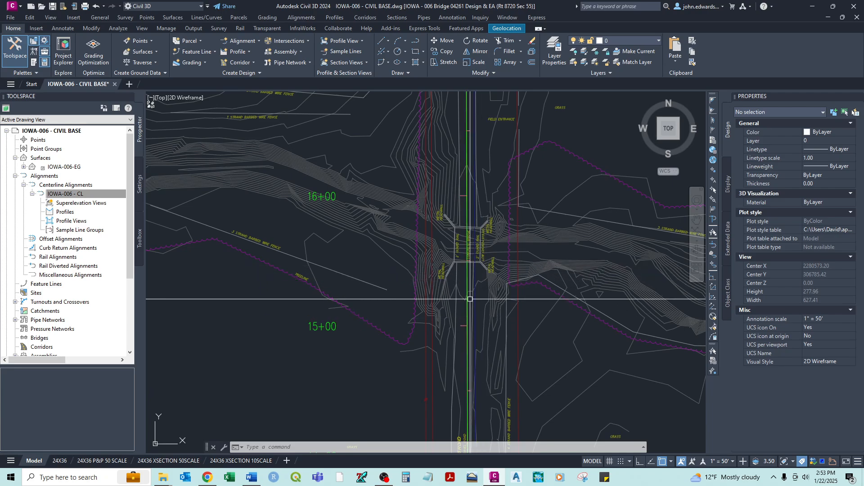
scroll(470, 299, up, 4)
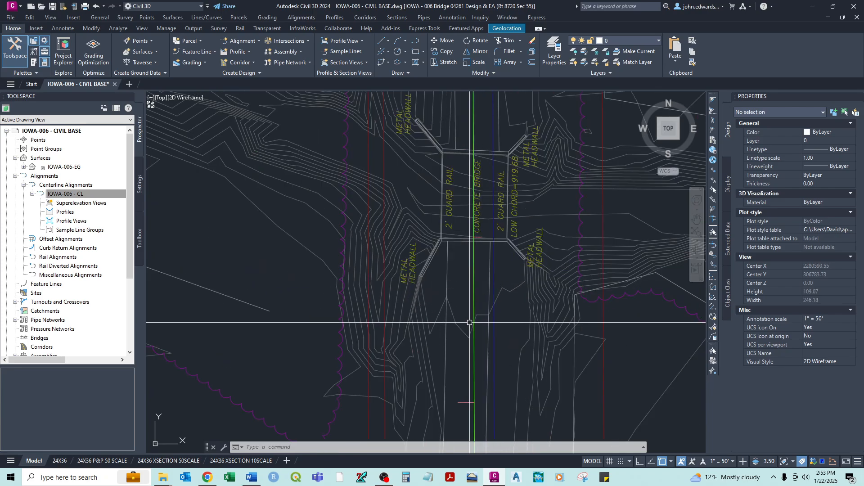
scroll(471, 298, down, 2)
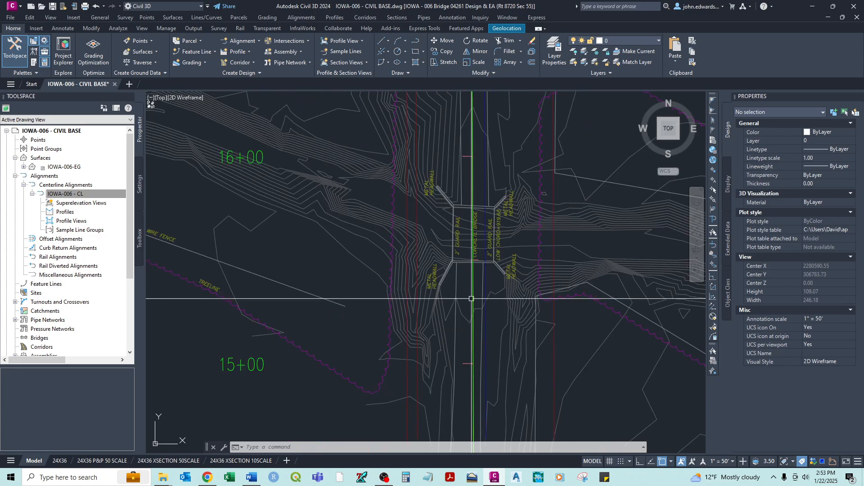
scroll(471, 299, down, 10)
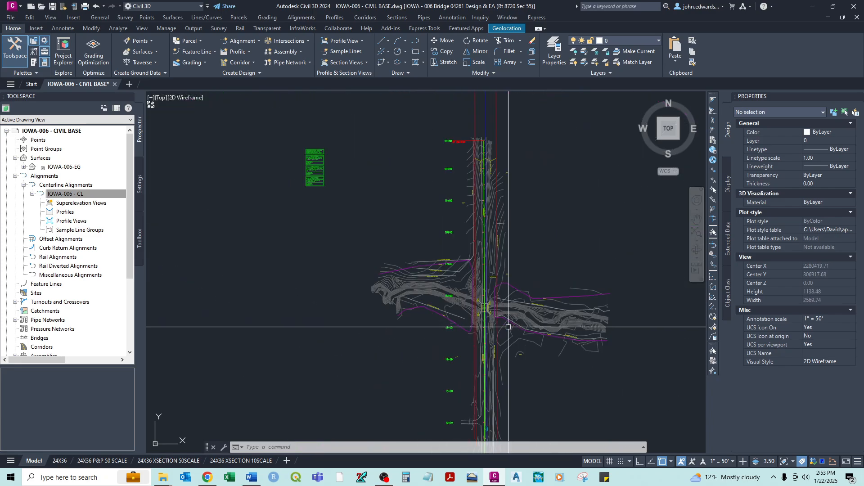
scroll(482, 270, down, 2)
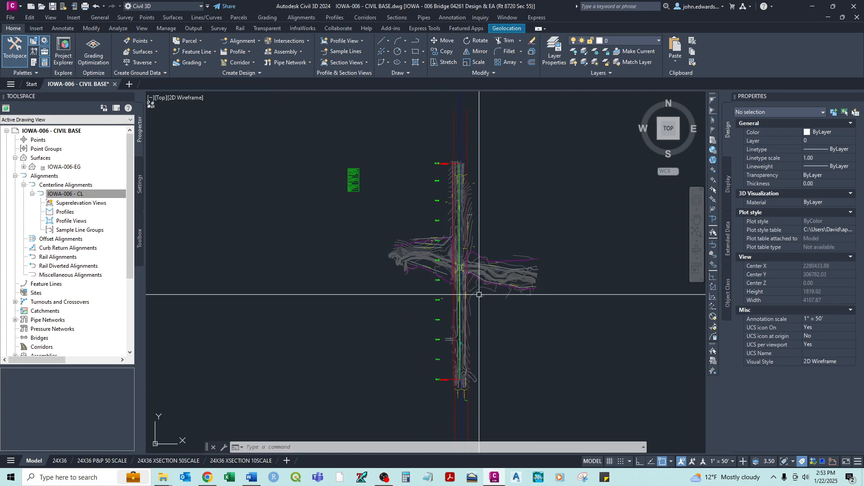
middle_drag(479, 295, 473, 304)
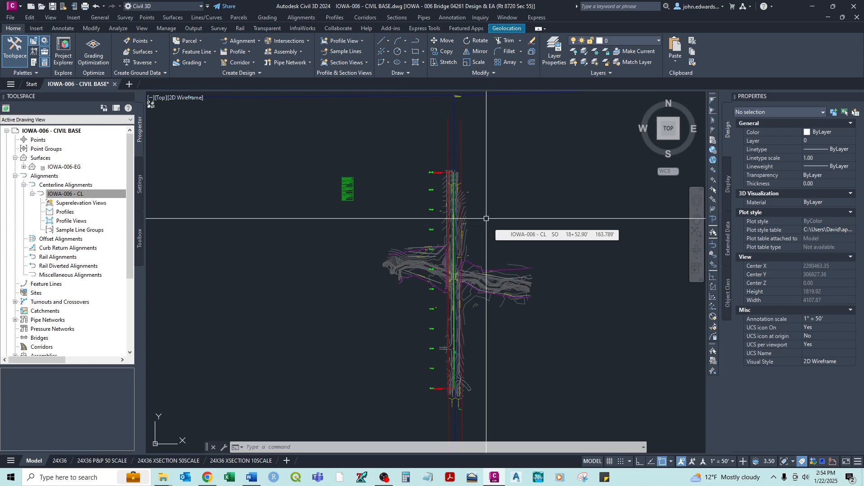
Step: Start a surface profile for the IOWA-006 - CL alignment and add the IOWA-006-EG surface to its profile list
click(82, 194)
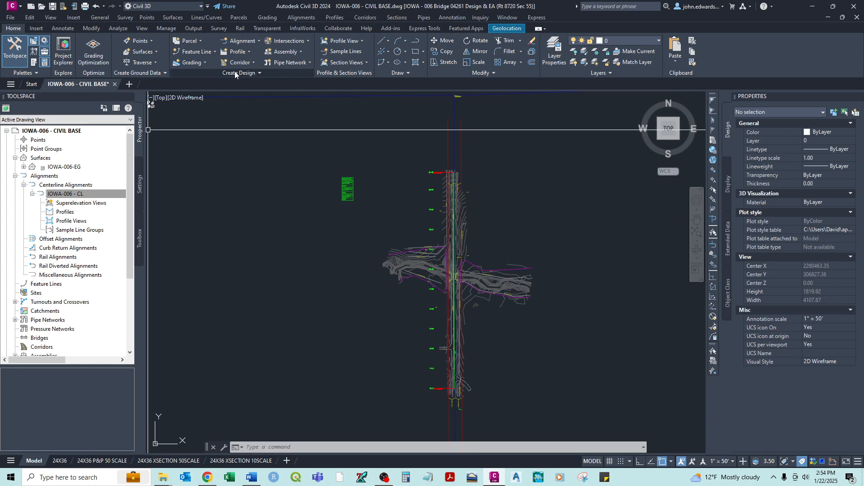
click(248, 51)
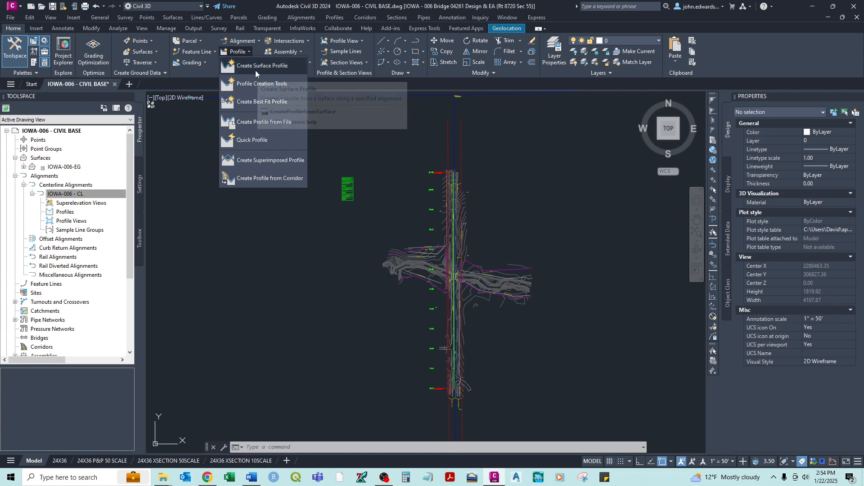
click(255, 70)
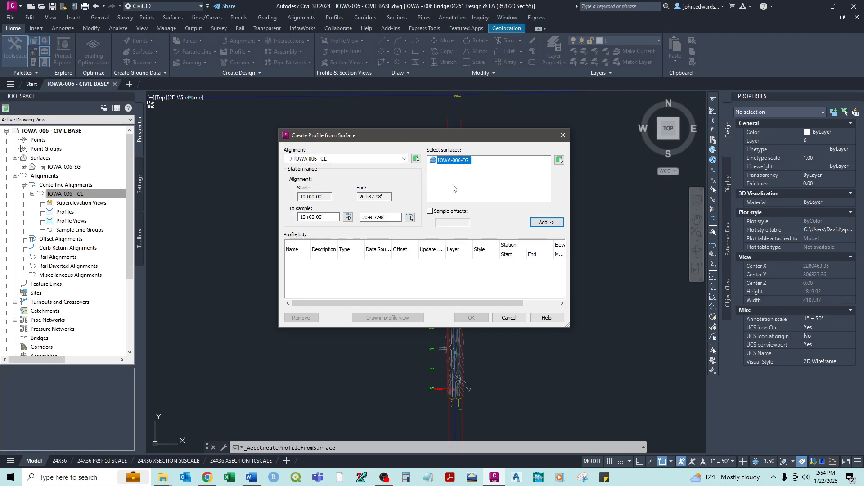
click(404, 159)
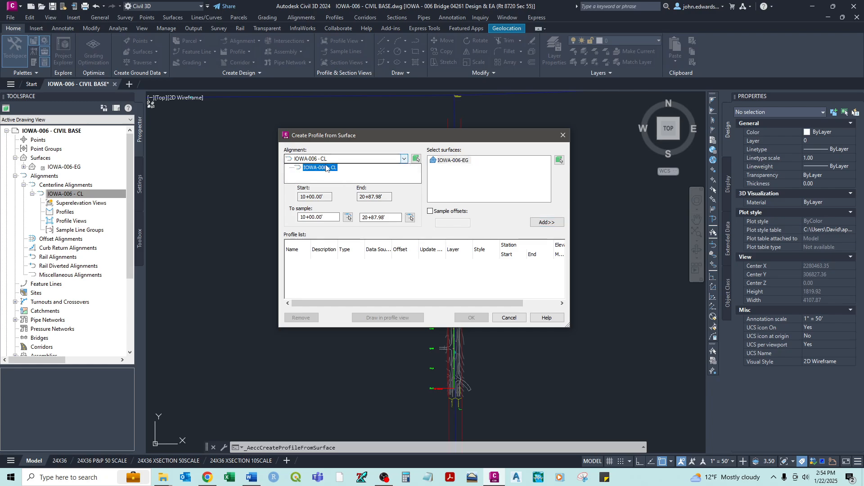
click(322, 168)
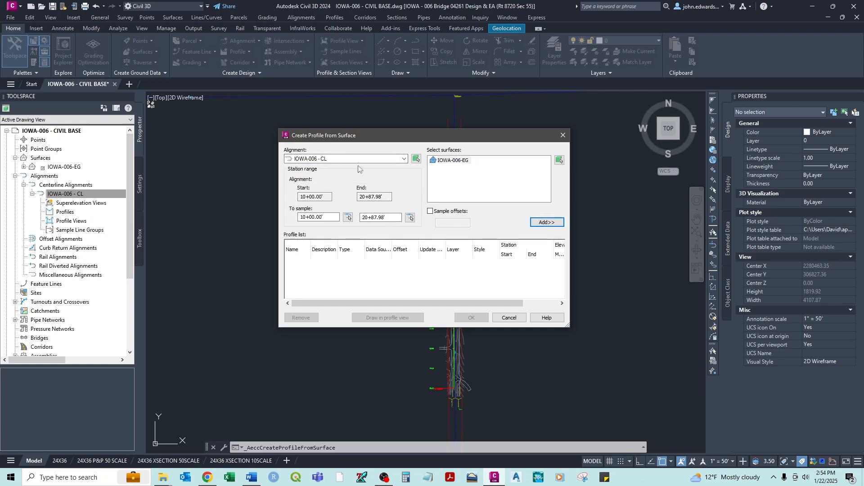
click(451, 162)
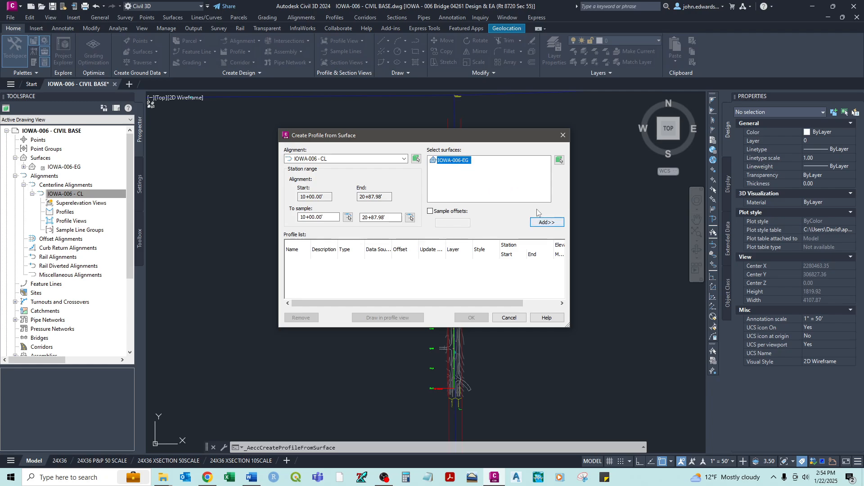
click(545, 223)
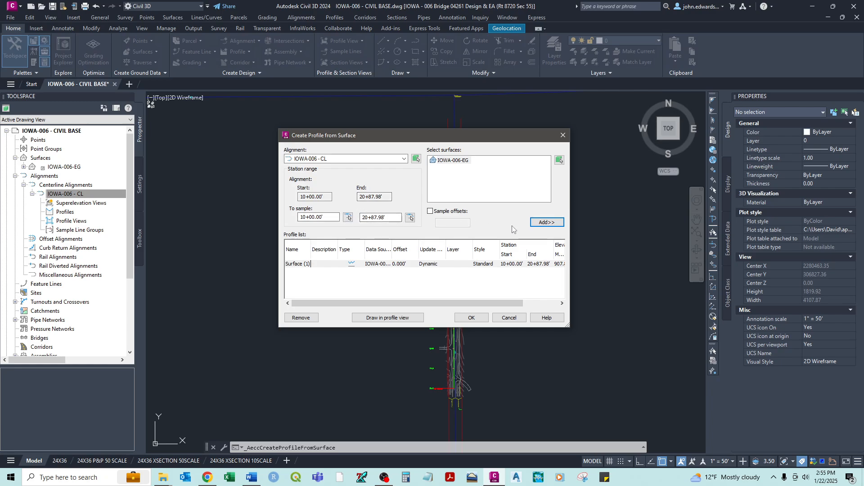
Step: Set the sampled surface profile's style to CTC EG CENTERLINE
click(306, 266)
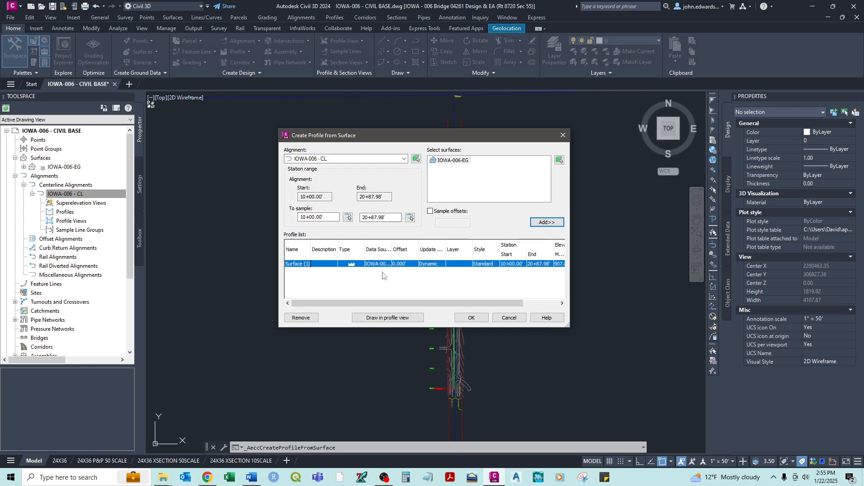
click(487, 268)
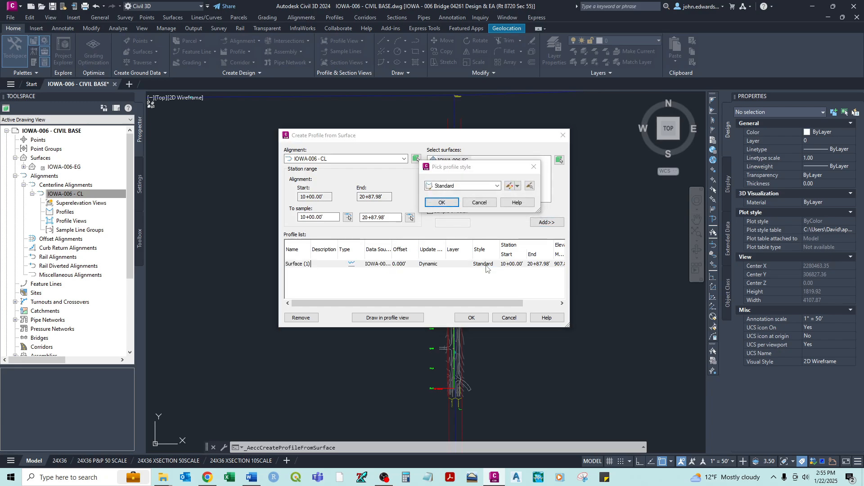
click(497, 186)
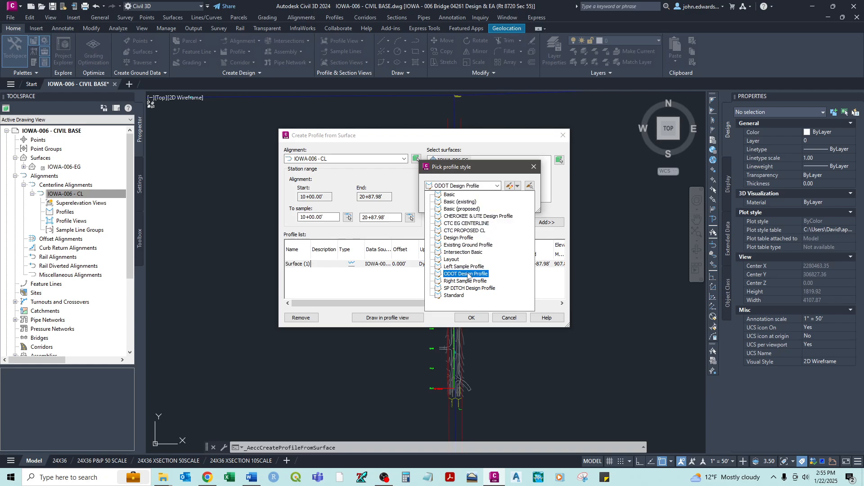
click(466, 224)
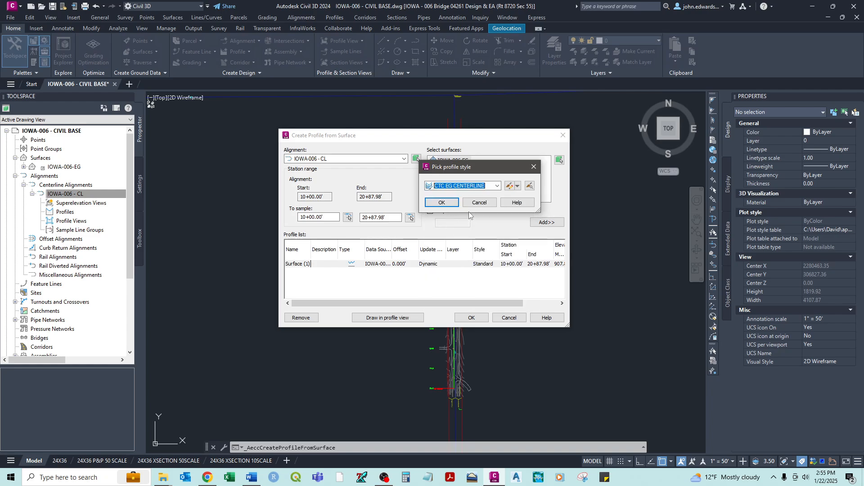
drag(464, 170, 451, 180)
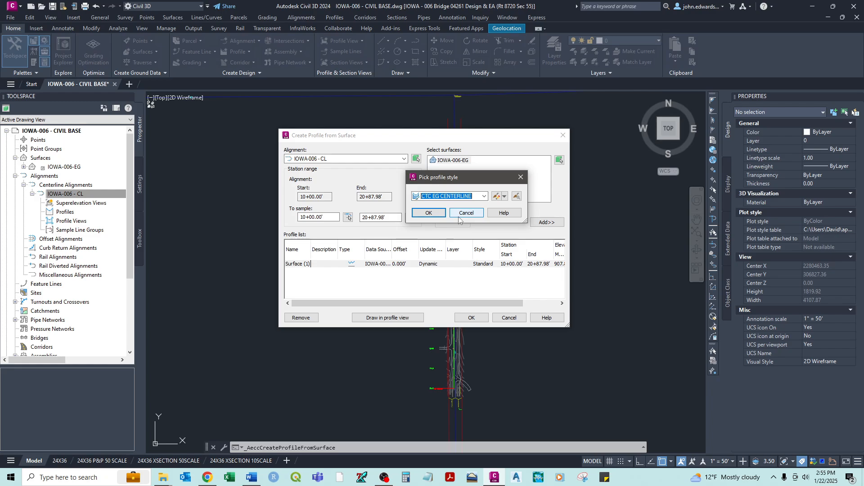
click(430, 213)
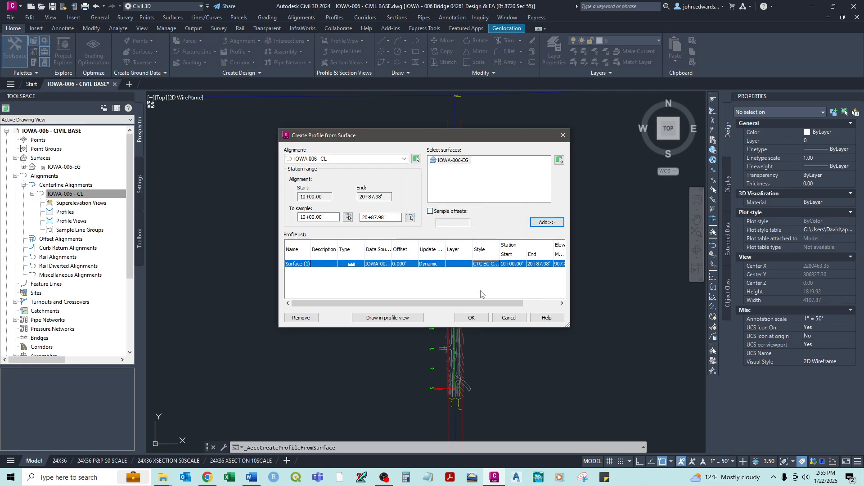
drag(471, 303, 426, 300)
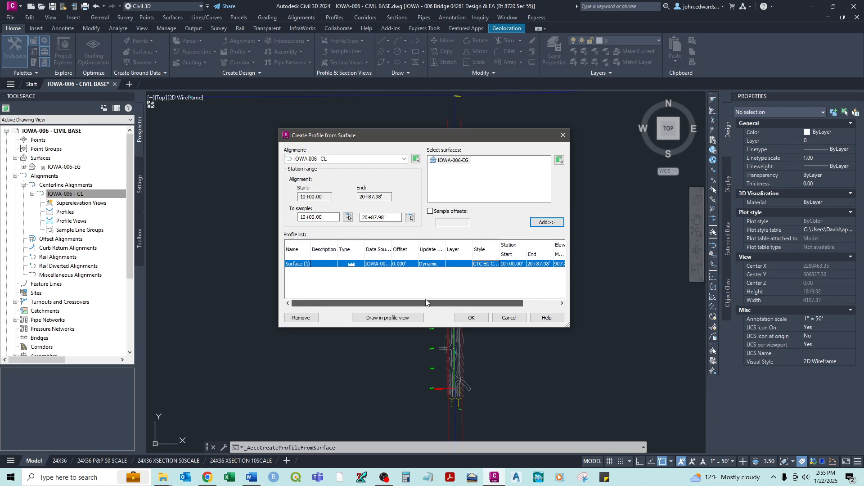
Step: Draw the surface profile in a new profile view for the IOWA-006 - CL alignment, using the ODOT Full Grid view style
click(392, 318)
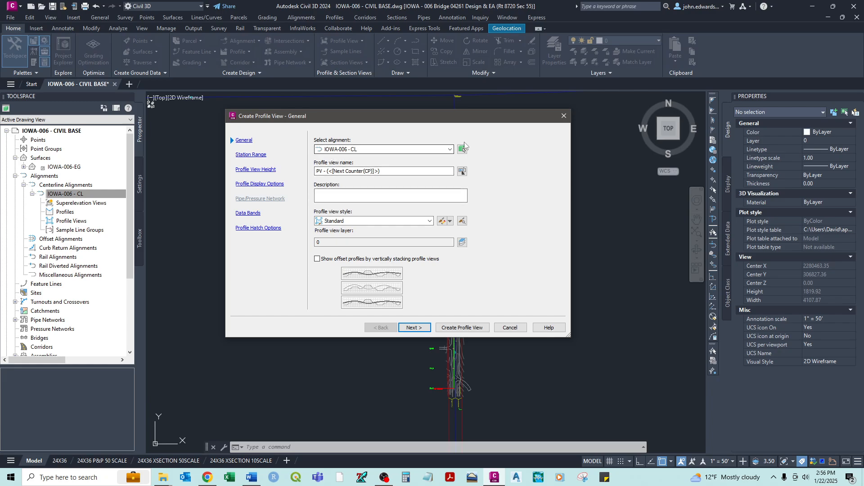
click(450, 150)
click(450, 152)
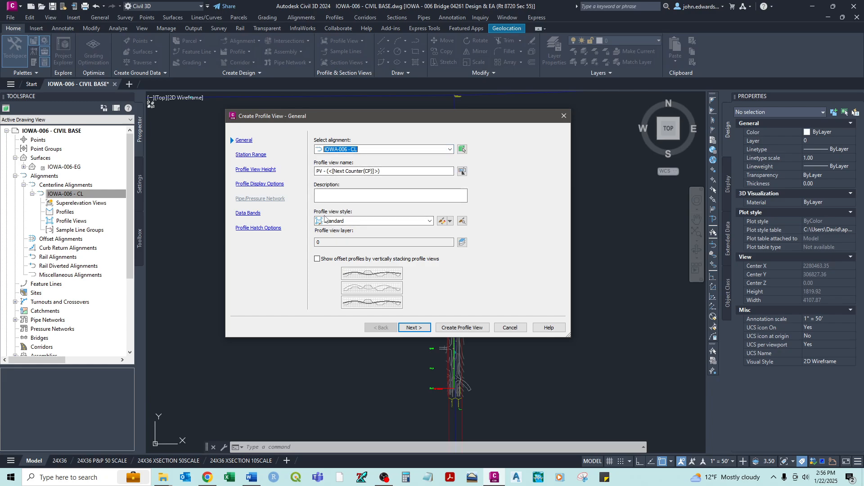
click(431, 223)
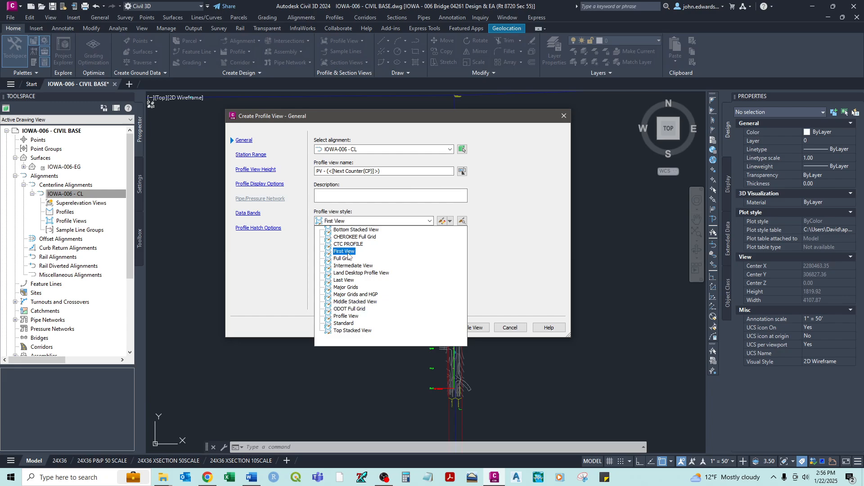
click(348, 309)
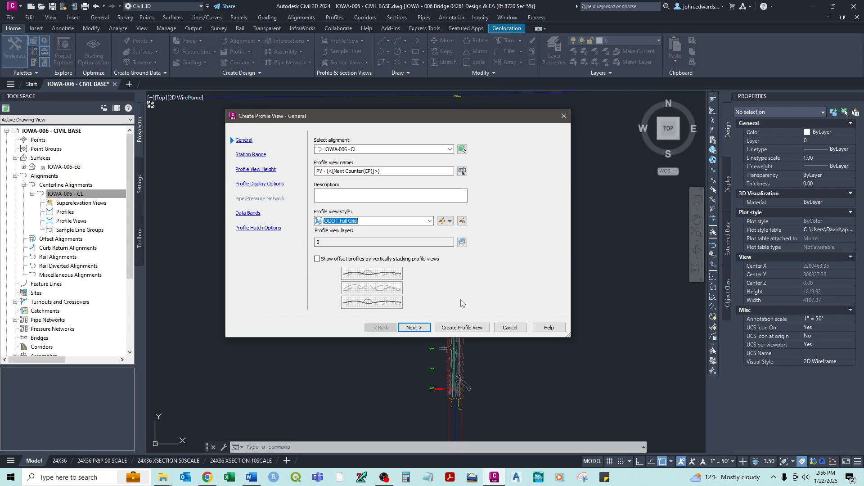
Step: Accept the automatic station range and automatic profile view height for the new profile view
click(421, 329)
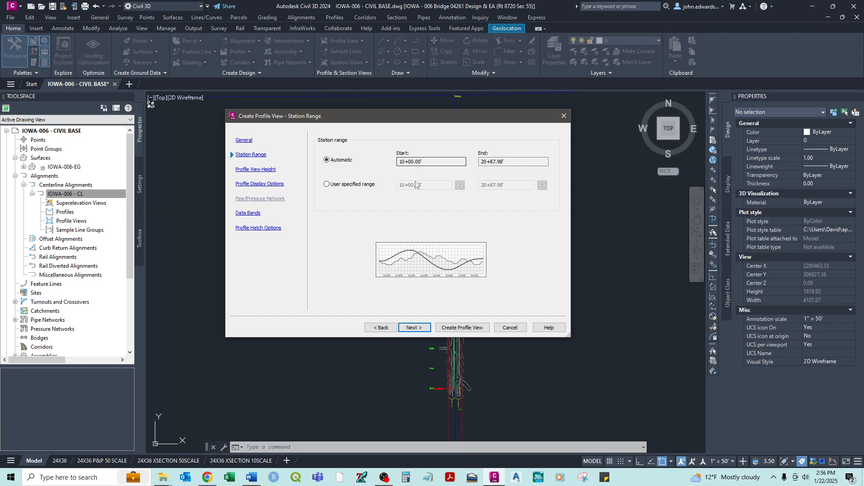
click(414, 328)
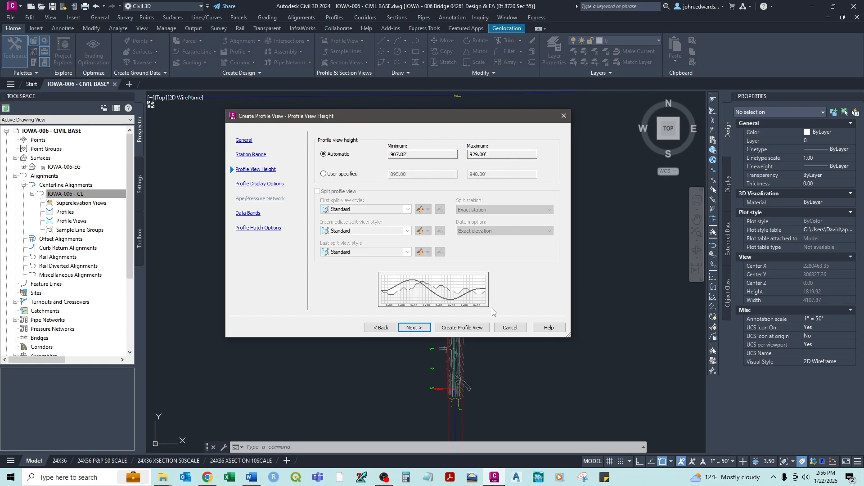
click(414, 328)
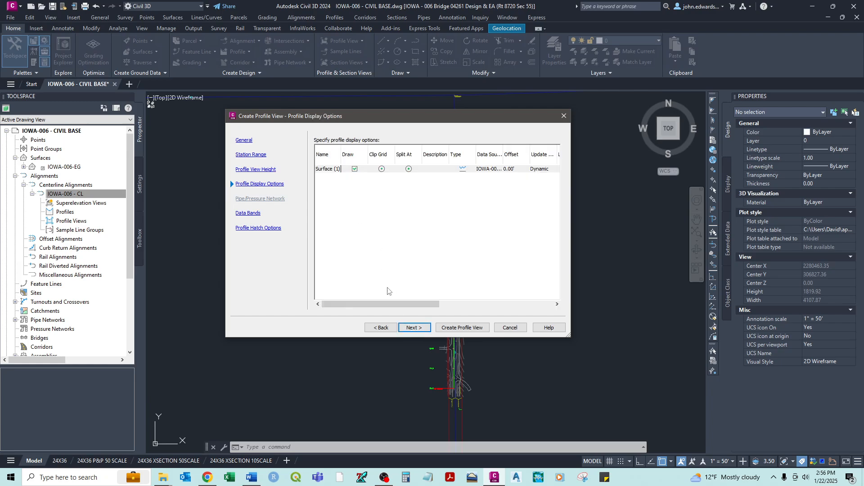
Step: Set the surface profile's label set to _No Labels in the display options and proceed to the data bands settings
click(327, 170)
drag(432, 303, 505, 308)
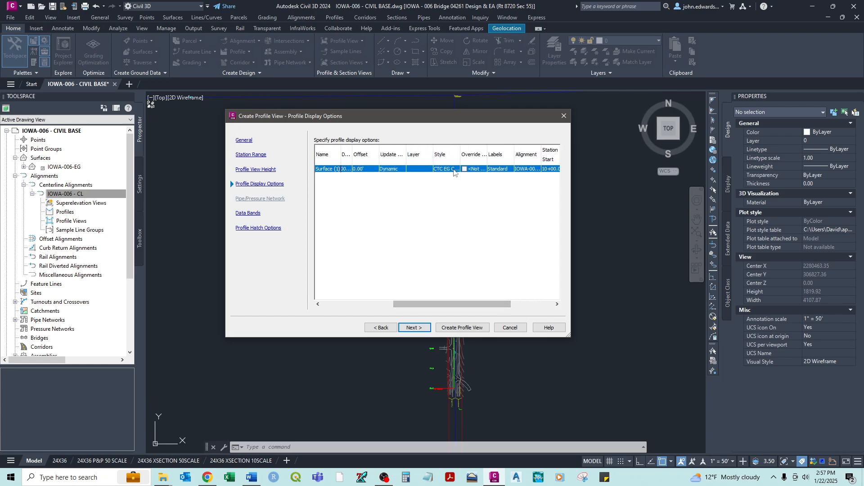
click(499, 173)
click(484, 197)
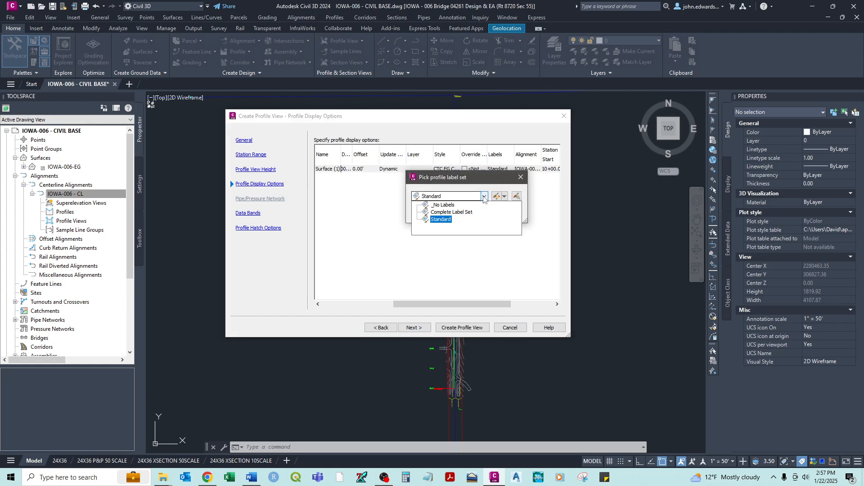
click(444, 206)
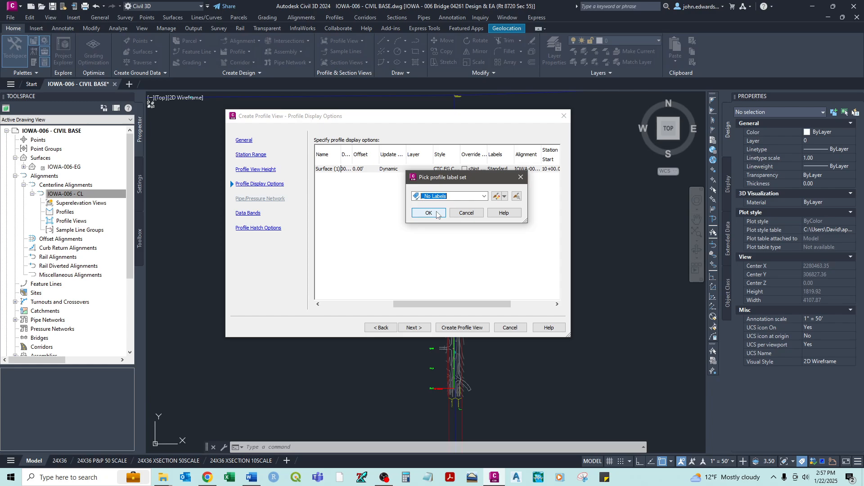
click(438, 215)
click(436, 213)
click(413, 327)
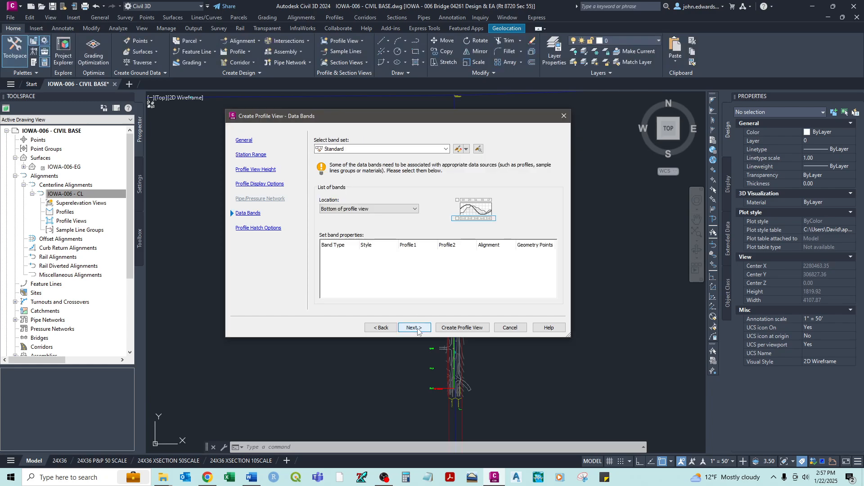
Step: Apply the _No Bands band set and finish the profile view setup without adding any profile hatching
click(349, 150)
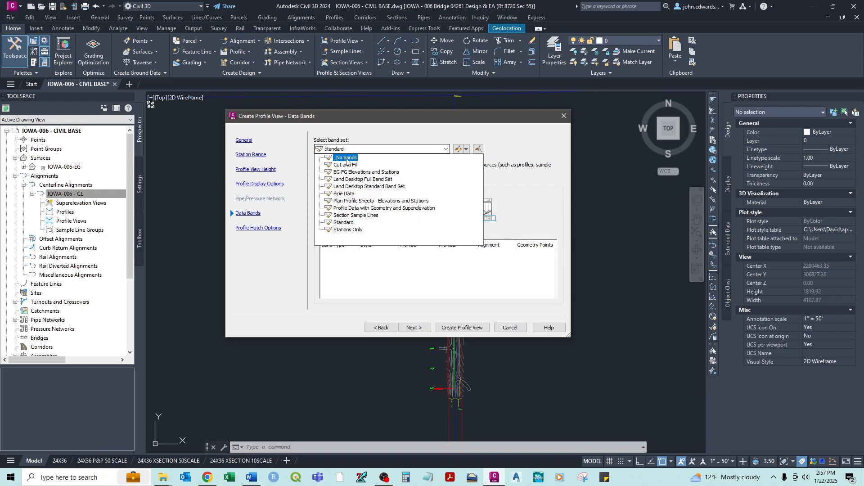
click(347, 158)
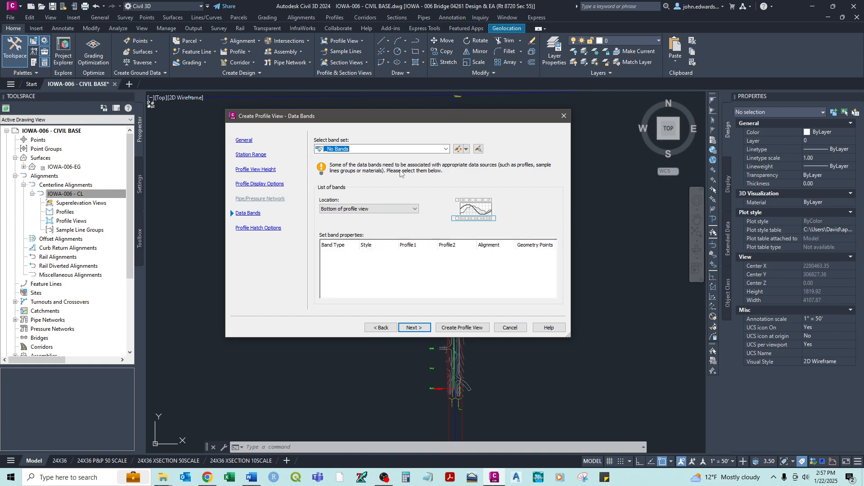
click(409, 330)
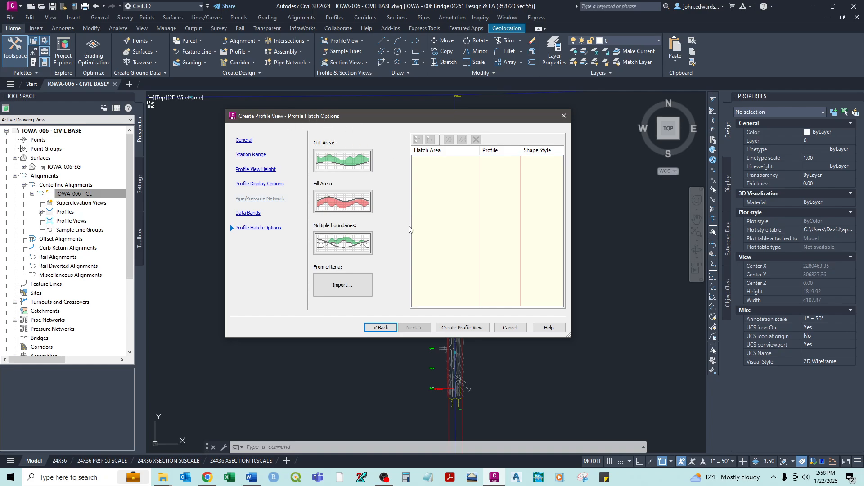
click(455, 330)
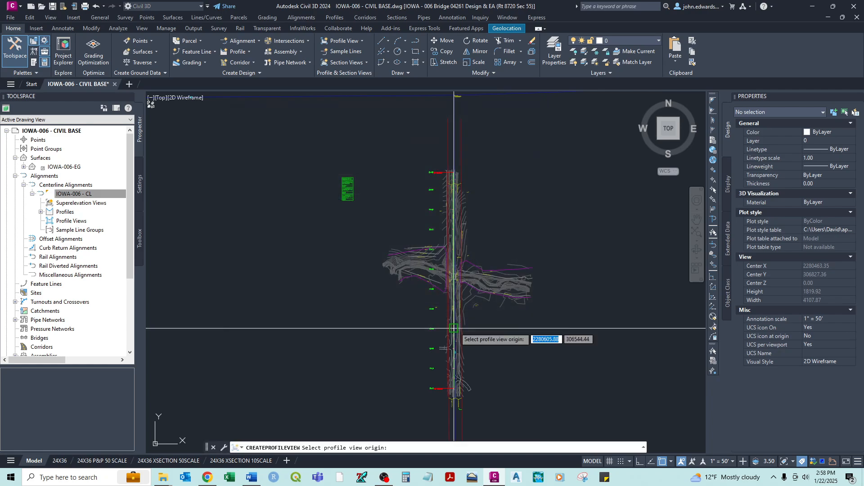
Step: Place the profile view's origin in the empty space east of the surveyed site, clear of the alignment
scroll(526, 306, down, 3)
middle_drag(566, 348, 446, 267)
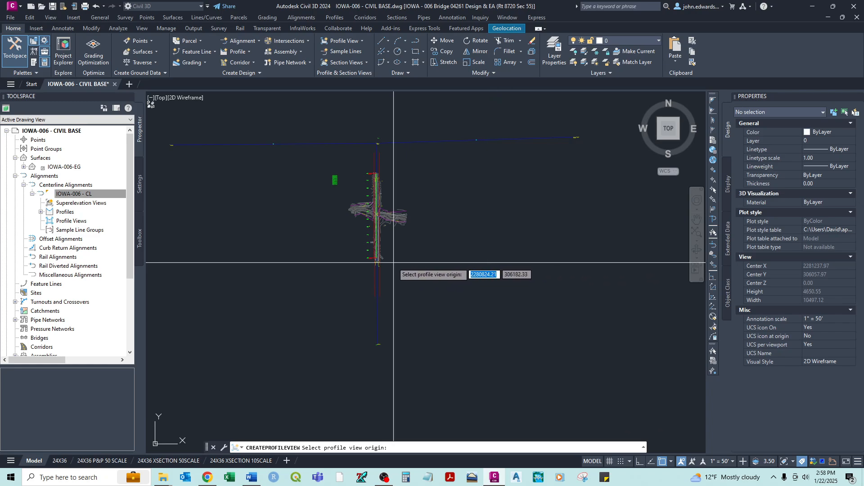
scroll(394, 248, up, 4)
middle_drag(406, 280, 395, 355)
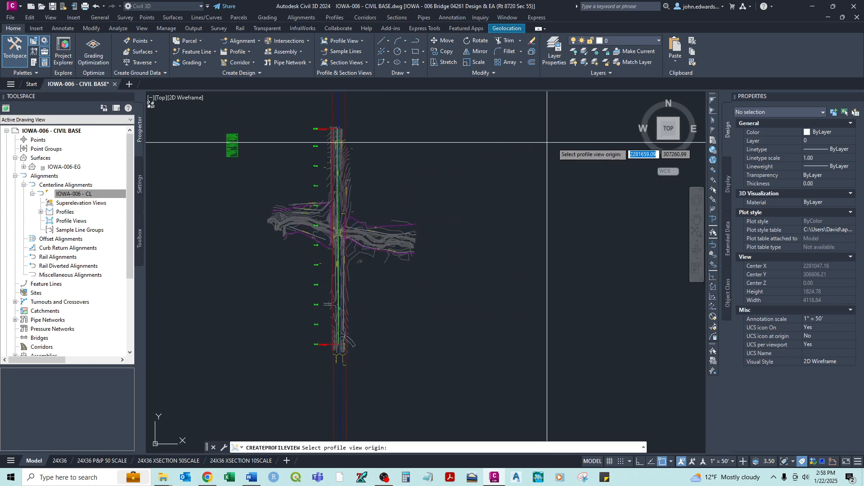
scroll(518, 146, down, 2)
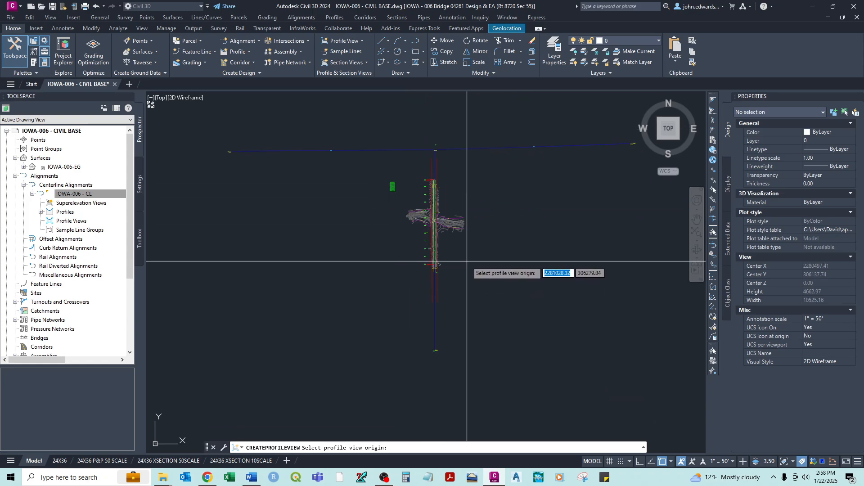
scroll(450, 266, down, 2)
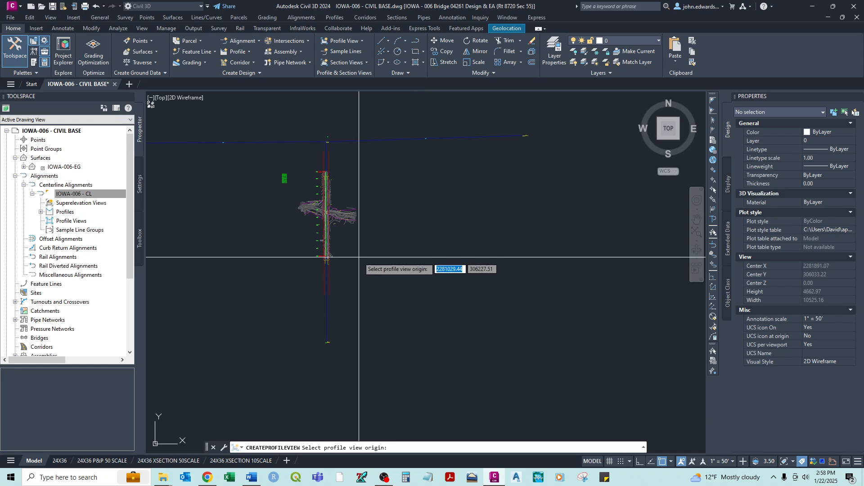
click(510, 258)
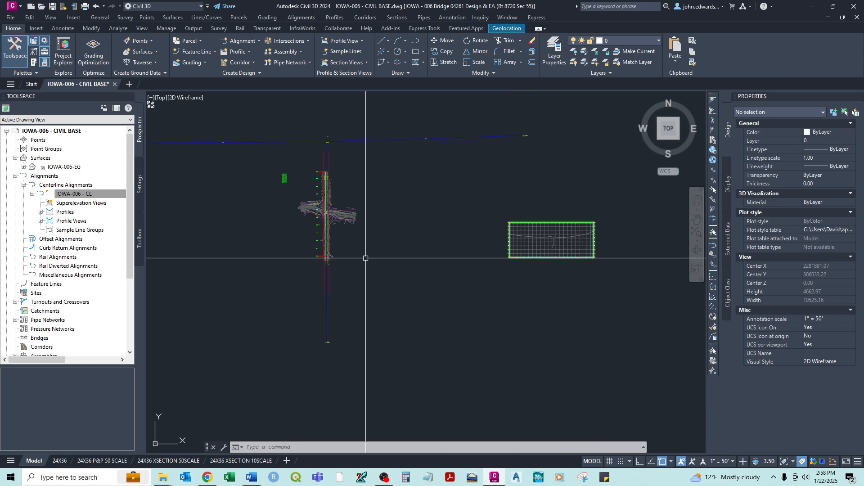
Step: Examine the IOWA-006 - CL alignment's stationing in plan and compare it with the existing-ground line in the new profile view
scroll(366, 258, up, 5)
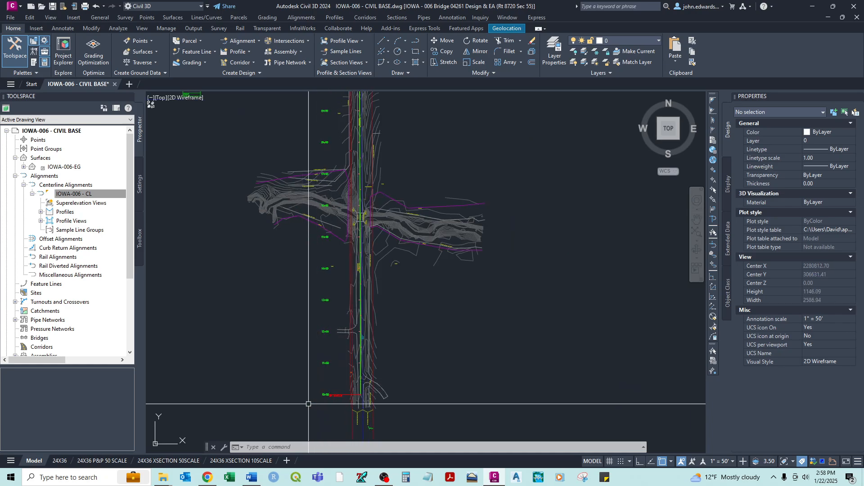
mouse_move(325, 129)
middle_down()
mouse_move(330, 223)
mouse_move(331, 186)
middle_up()
middle_drag(389, 415, 374, 318)
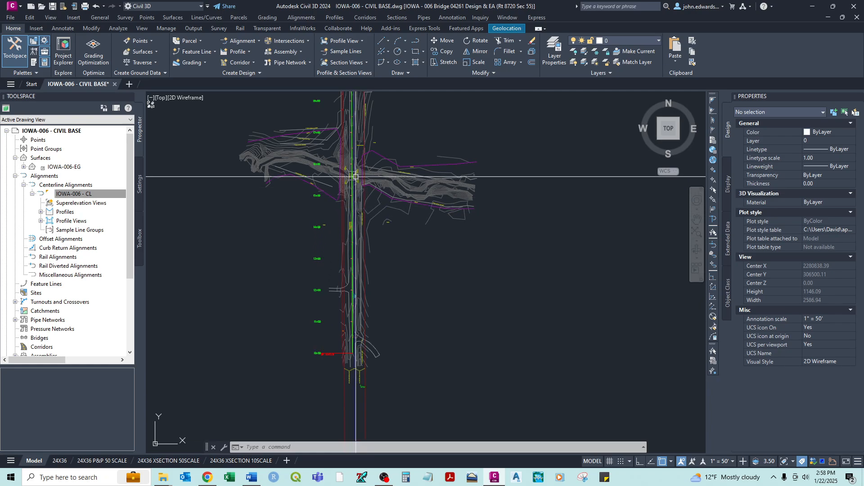
middle_drag(354, 173, 342, 289)
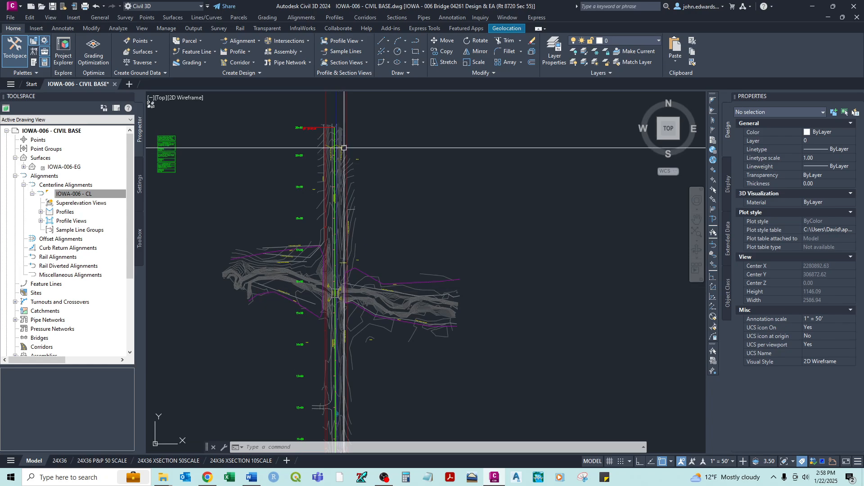
scroll(344, 156, down, 4)
middle_drag(465, 237, 251, 212)
scroll(552, 232, up, 4)
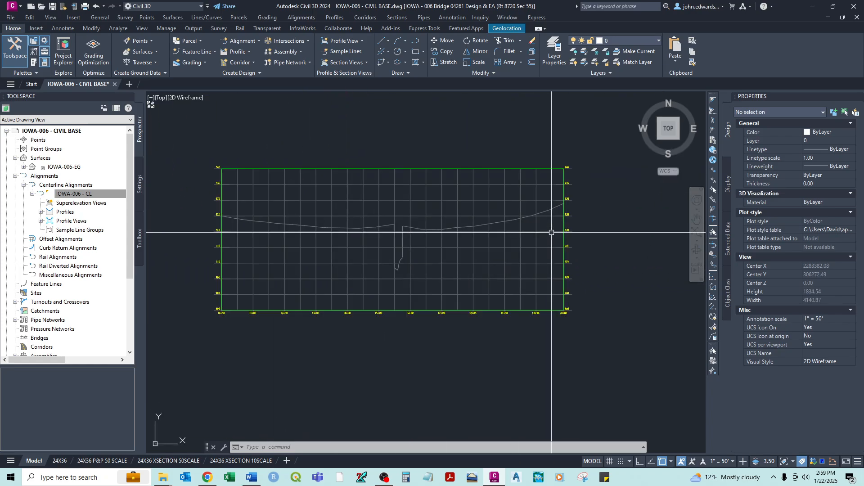
middle_drag(407, 187, 444, 231)
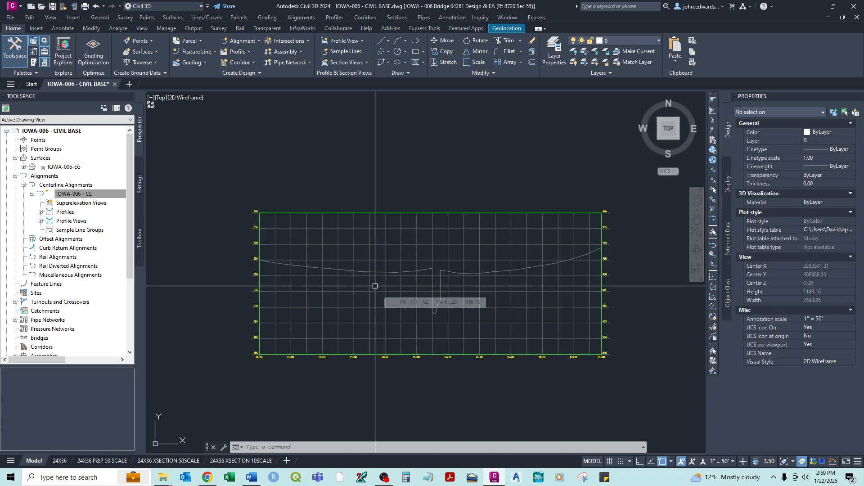
Step: Rename the existing-ground surface profile as IOWA-006 - EG CL and clear the selection
scroll(276, 258, up, 5)
click(284, 263)
scroll(352, 244, down, 5)
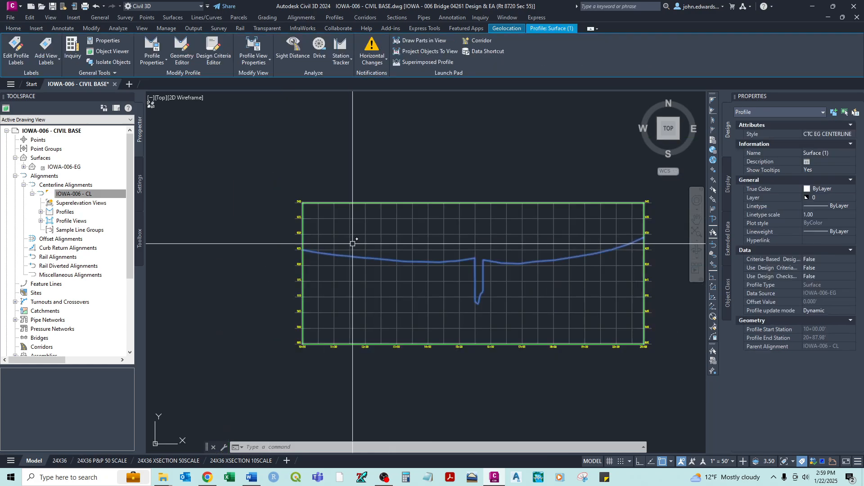
middle_drag(478, 220, 451, 212)
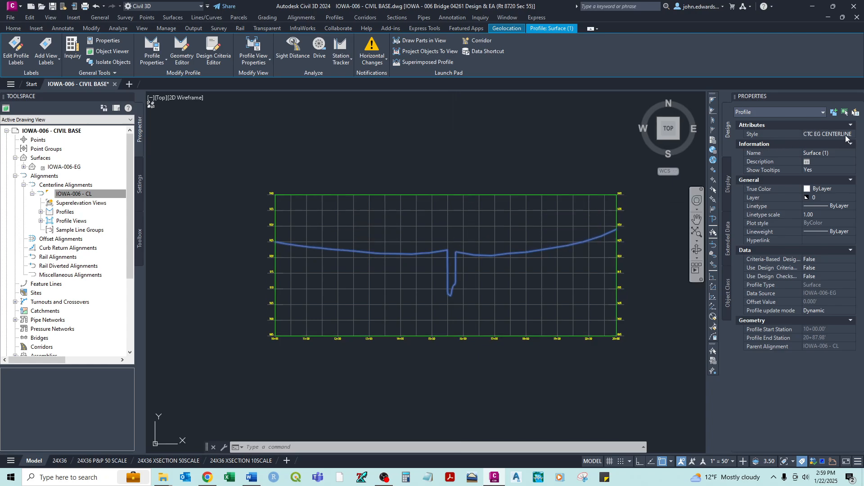
click(828, 154)
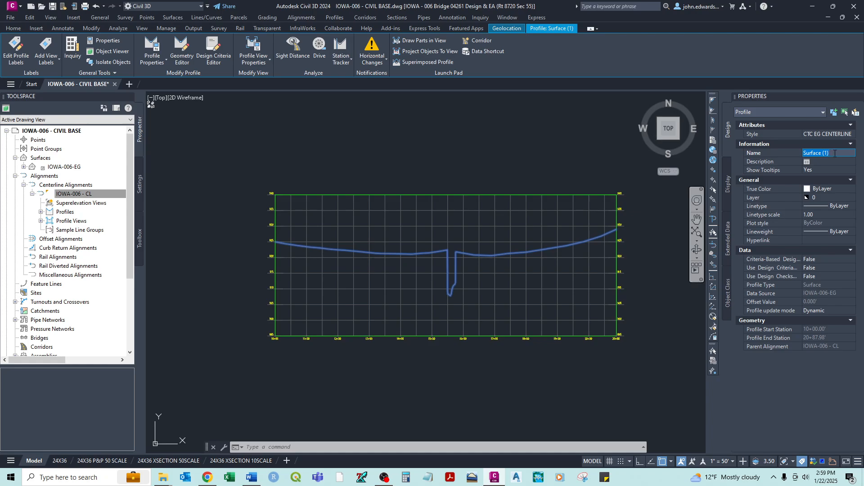
text(iowa)
key(Return)
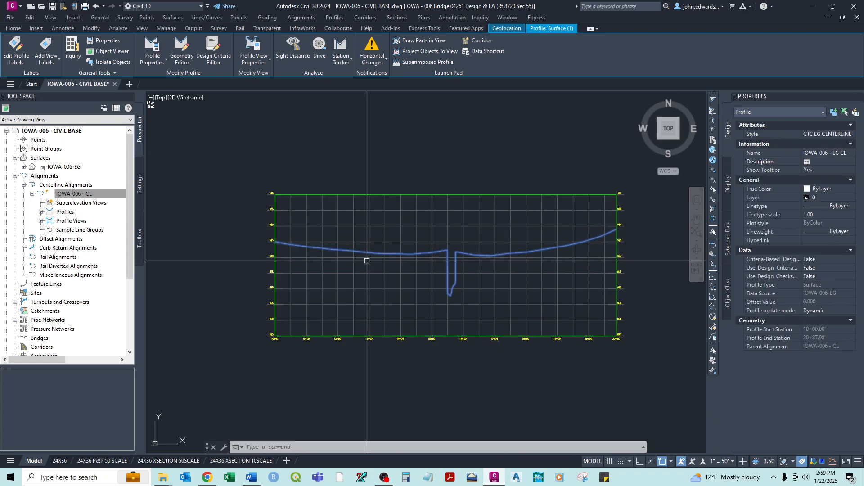
middle_drag(634, 246, 619, 245)
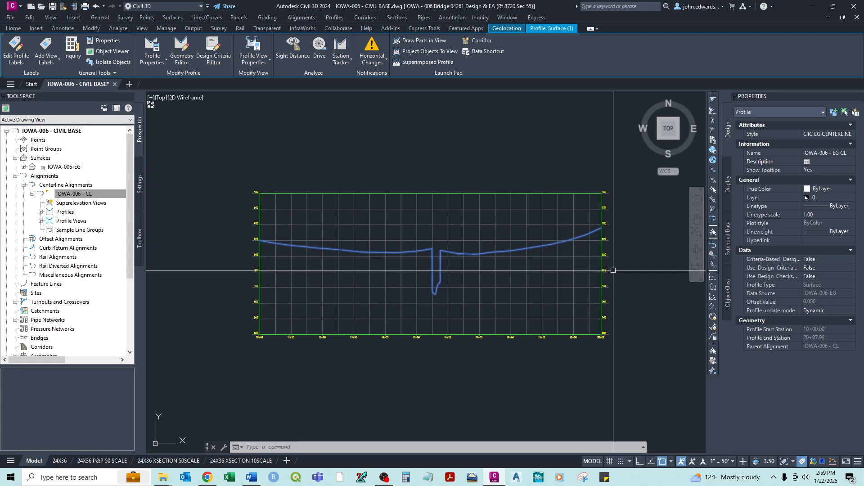
key(Escape)
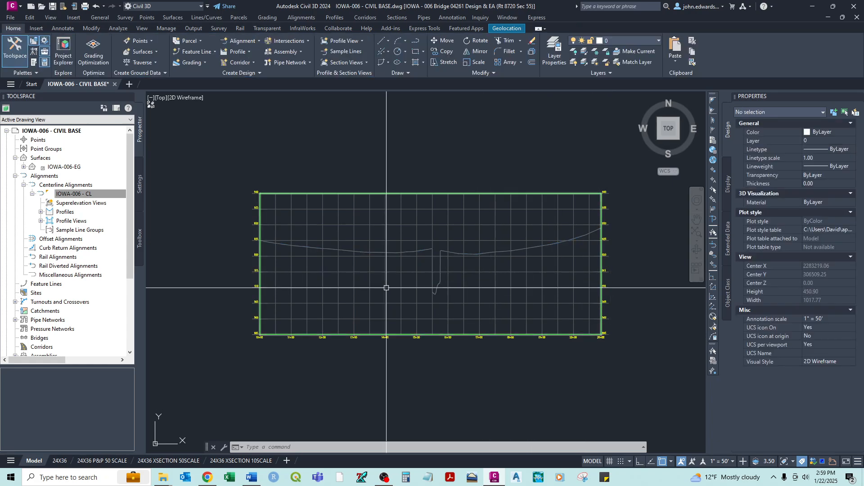
Step: Measure the drawn vertical distance between the 895 and 900 elevation grid lines at station 10+00 in the profile view
scroll(266, 201, up, 2)
mouse_move(616, 375)
middle_down()
mouse_move(369, 335)
mouse_move(641, 311)
middle_up()
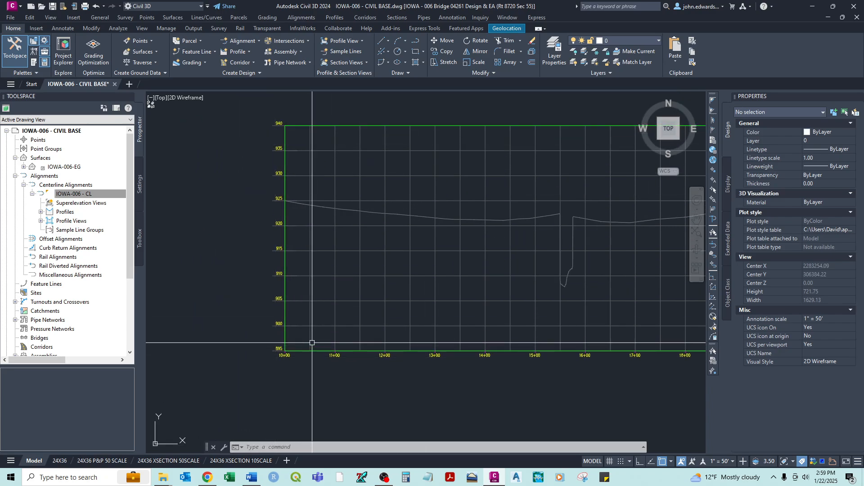
scroll(294, 332, up, 4)
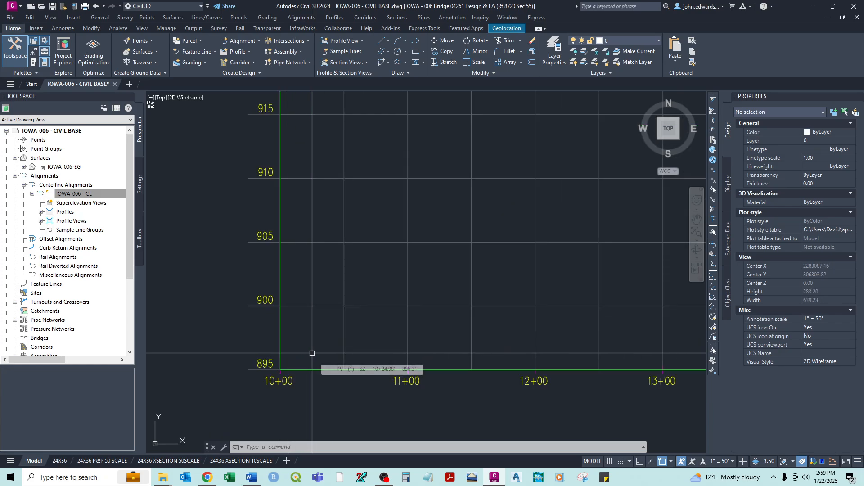
text(mea)
key(Return)
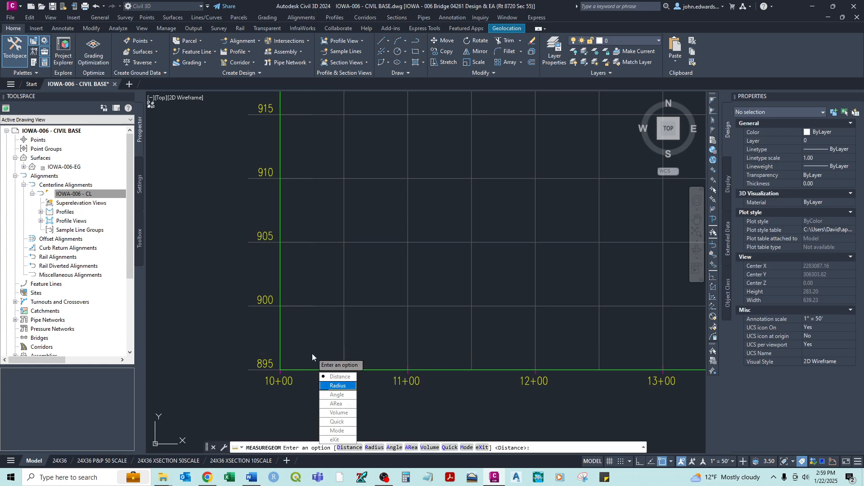
click(338, 377)
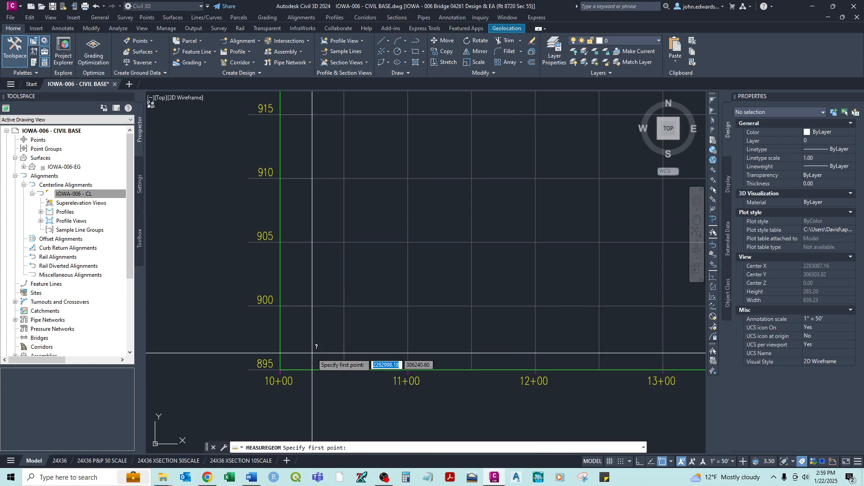
click(280, 369)
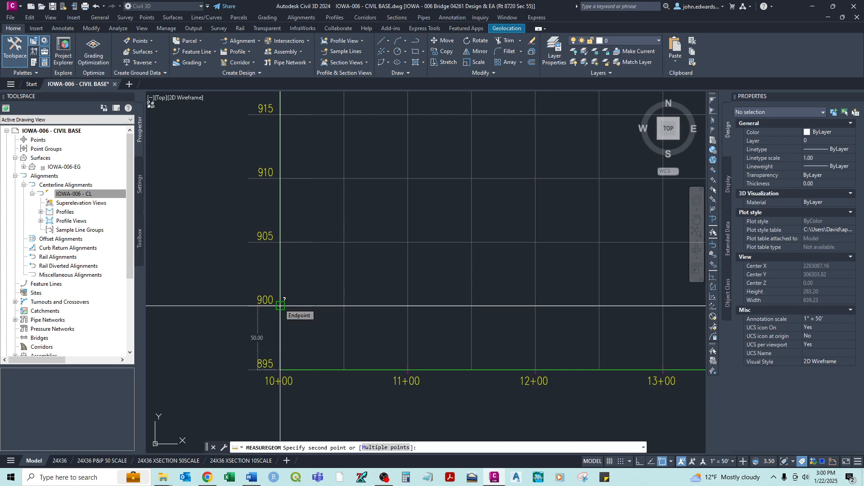
key(Escape)
Step: Review the full extent of the existing-ground profile and save the drawing
middle_drag(411, 264, 330, 297)
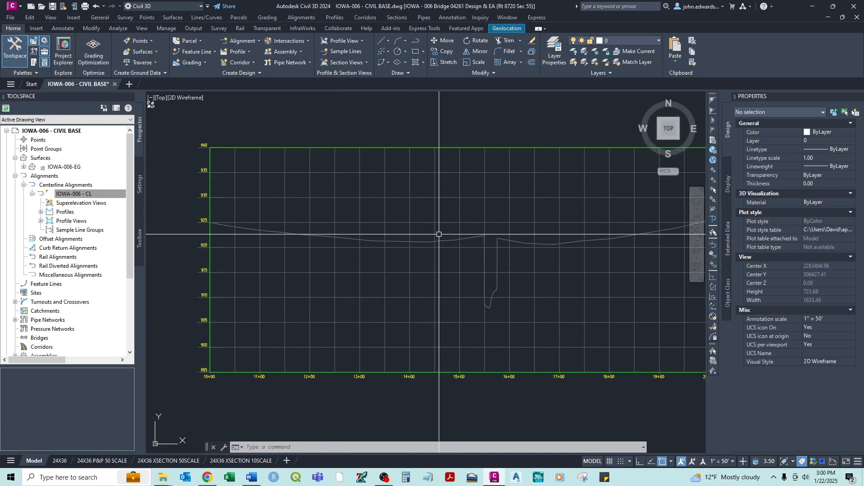
middle_drag(438, 236, 363, 248)
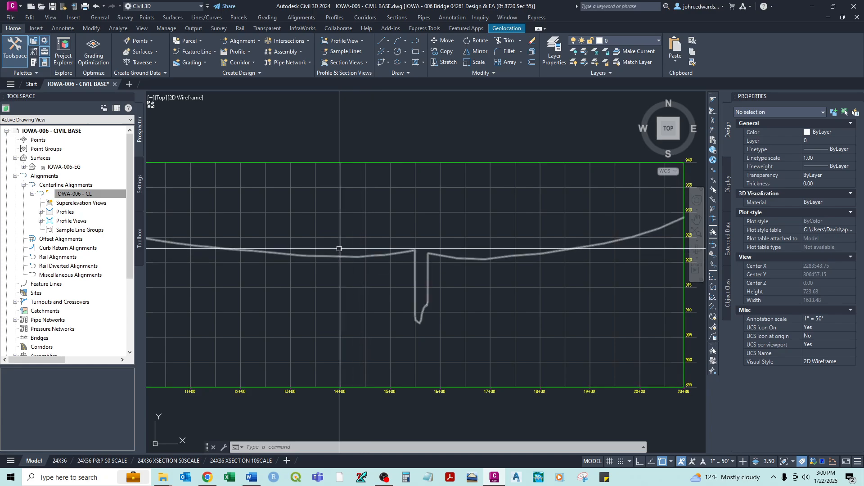
middle_drag(337, 245, 402, 237)
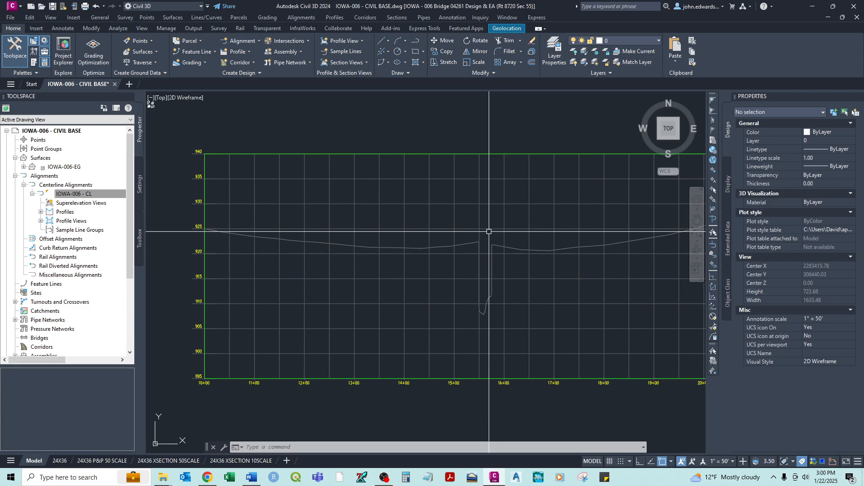
middle_drag(482, 226, 418, 246)
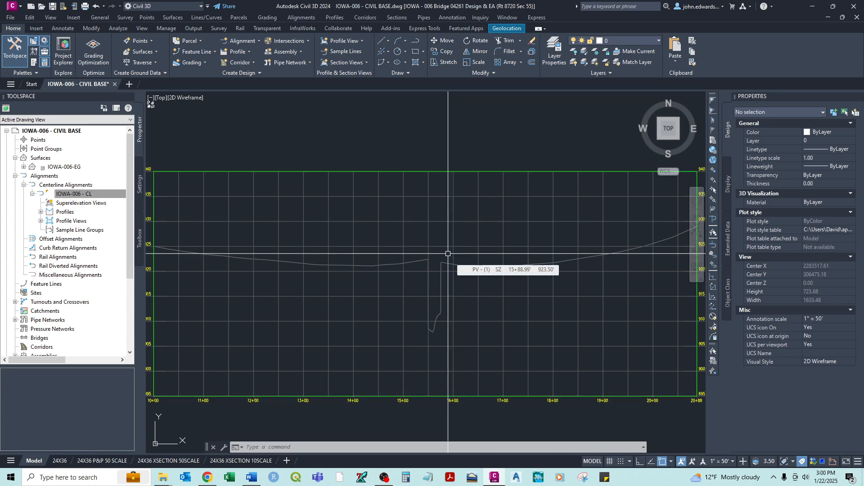
scroll(445, 253, down, 2)
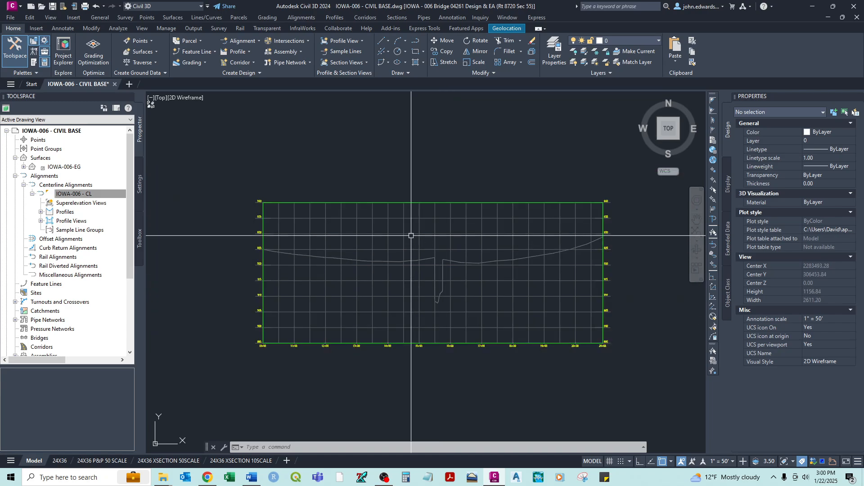
click(52, 7)
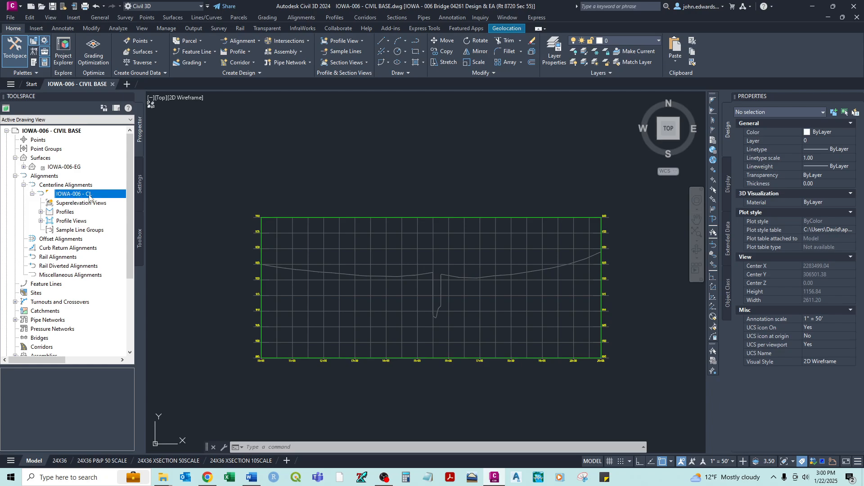
Step: Check the profiles and profile views listed under the IOWA-006 - CL alignment, leaving only its profiles expanded
click(40, 212)
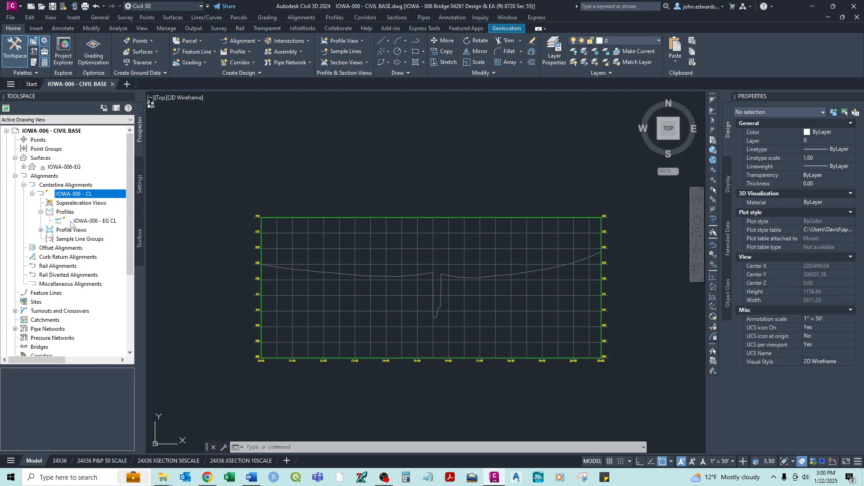
click(40, 230)
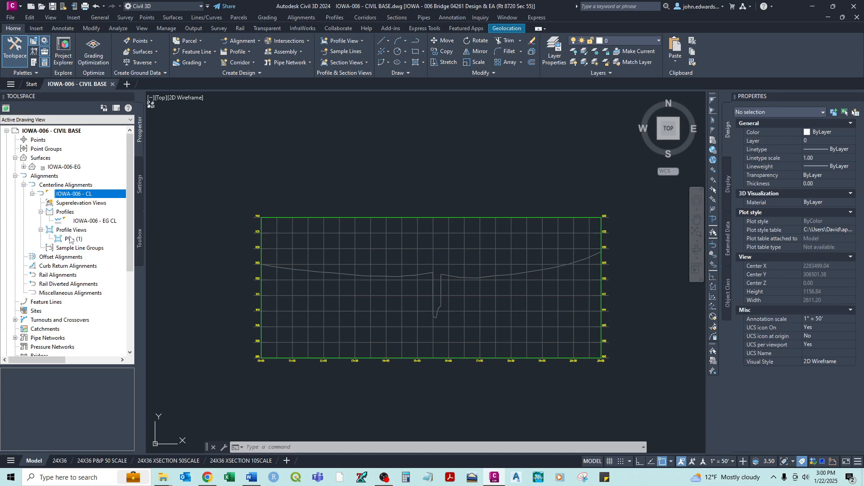
click(41, 230)
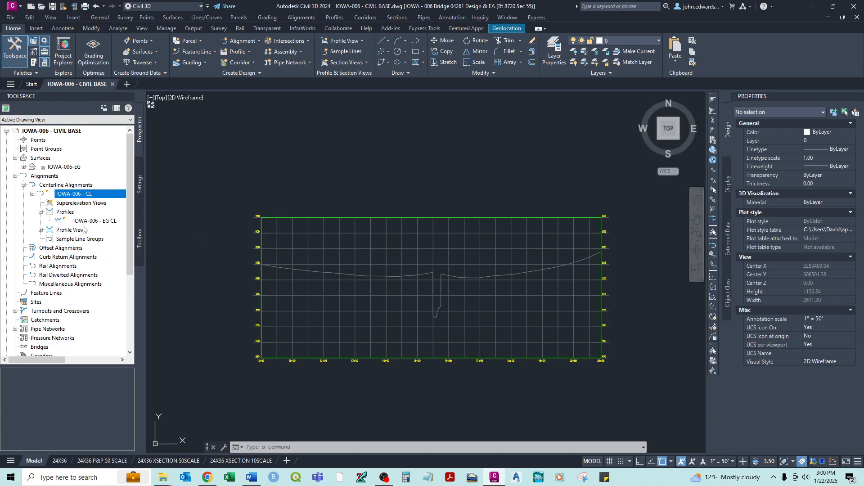
click(40, 212)
click(41, 212)
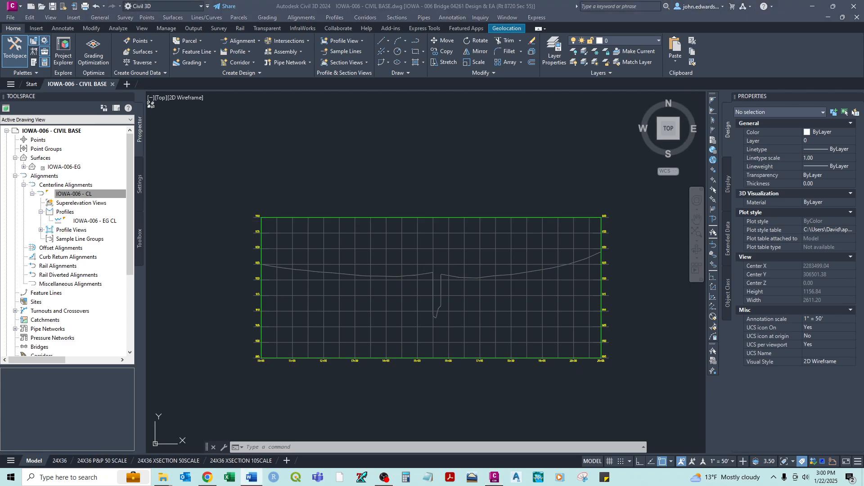
Step: Review the IOWA-006 - CL alignment in plan and the existing-ground profile along the full profile view
scroll(516, 224, down, 4)
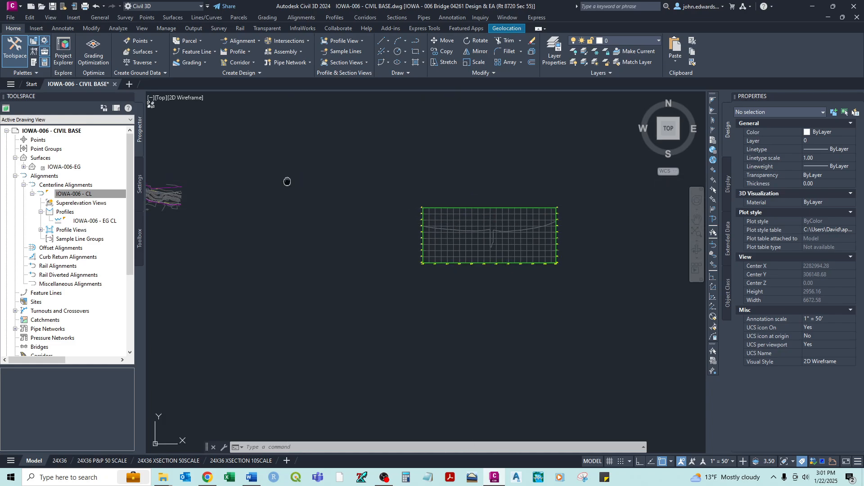
middle_drag(280, 182, 366, 189)
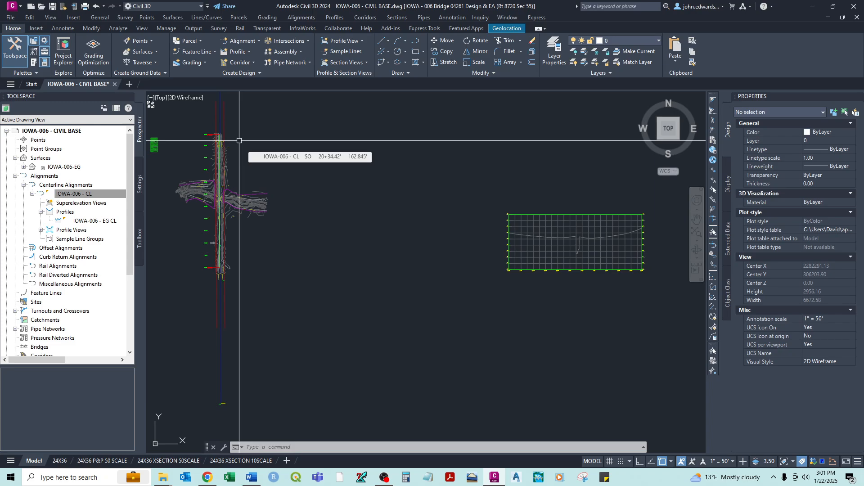
middle_drag(507, 245, 356, 260)
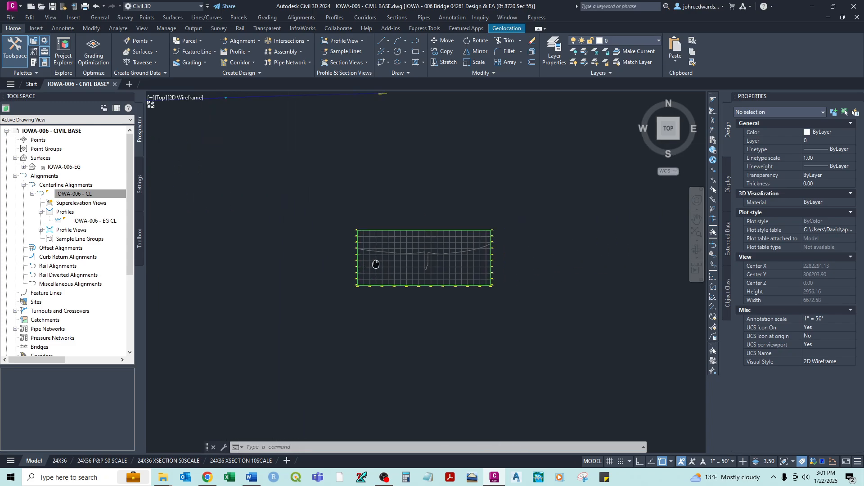
scroll(390, 247, up, 5)
scroll(512, 257, up, 2)
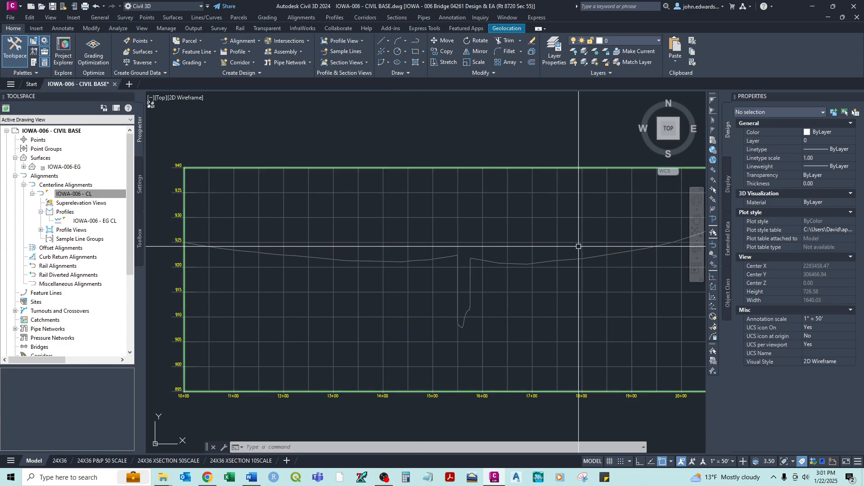
middle_drag(639, 243, 545, 242)
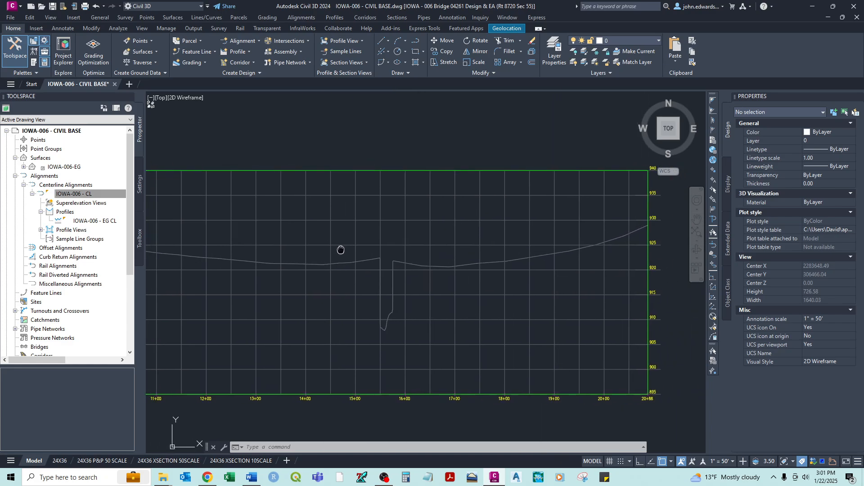
middle_drag(340, 247, 421, 241)
scroll(420, 239, down, 2)
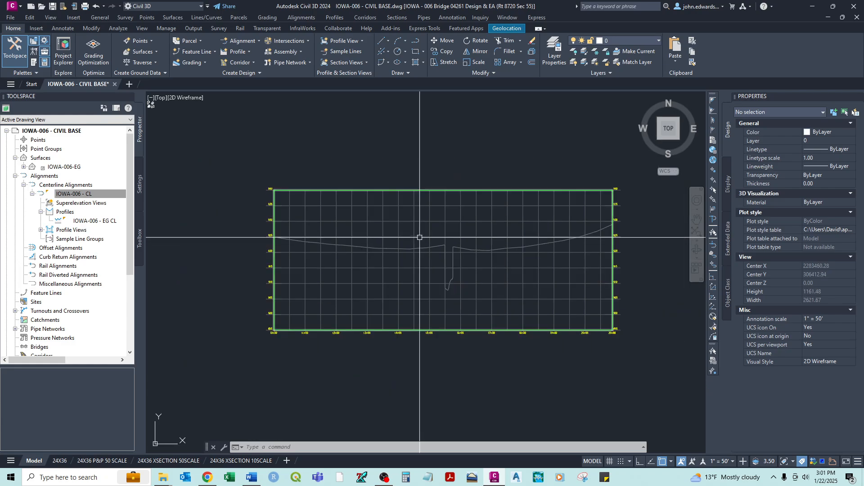
Step: Examine the existing-ground profile at the channel drop between stations 15+00 and 16+00 and along both approaches
scroll(448, 252, up, 4)
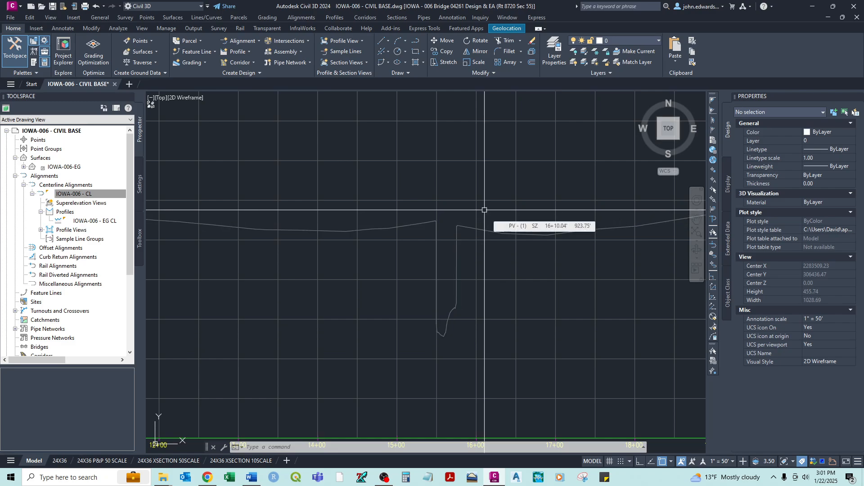
scroll(484, 210, down, 2)
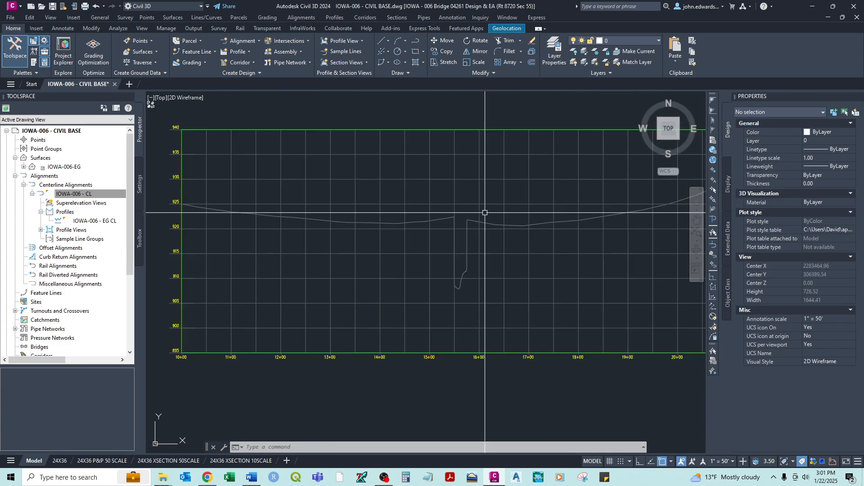
middle_drag(498, 239, 483, 266)
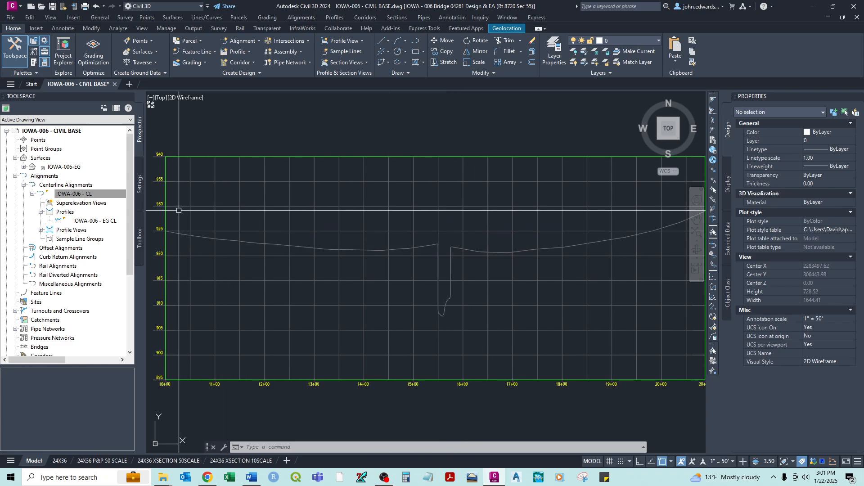
middle_drag(256, 246, 285, 248)
middle_drag(509, 247, 443, 229)
scroll(425, 235, down, 3)
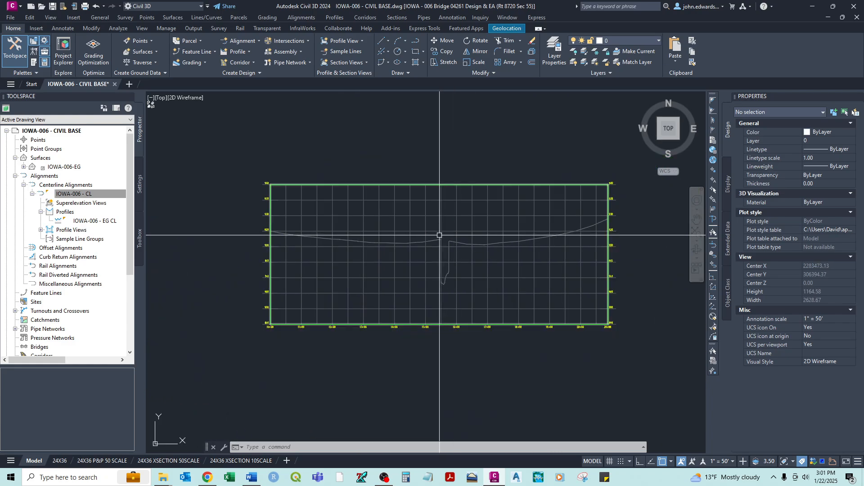
scroll(424, 236, up, 2)
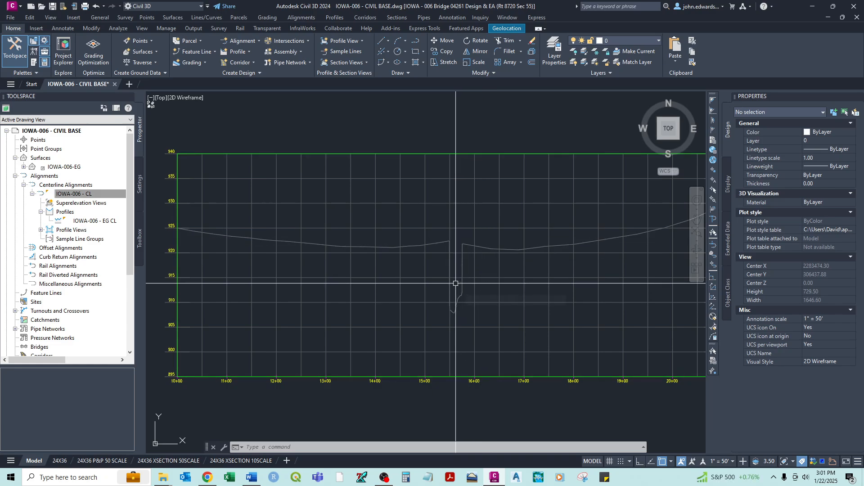
mouse_move(455, 283)
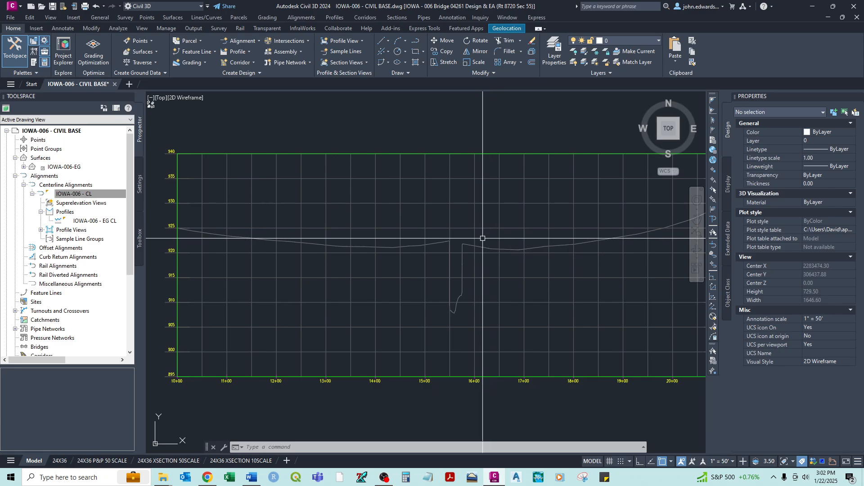
scroll(441, 239, up, 2)
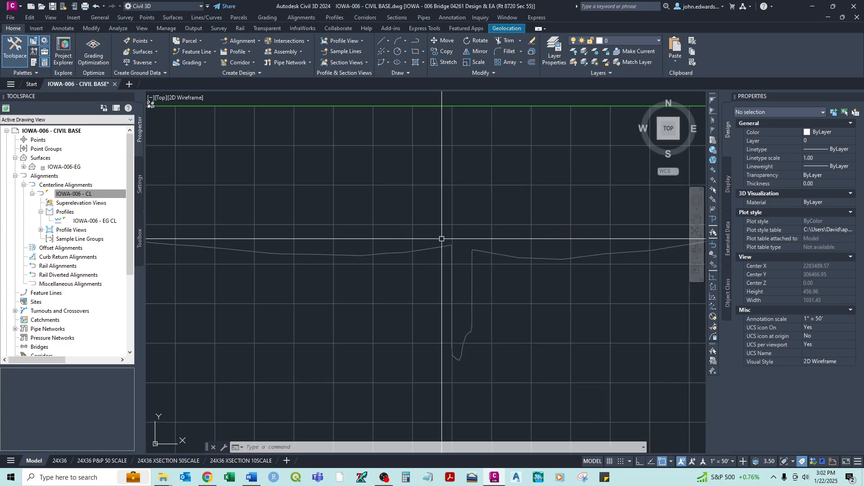
scroll(426, 240, down, 2)
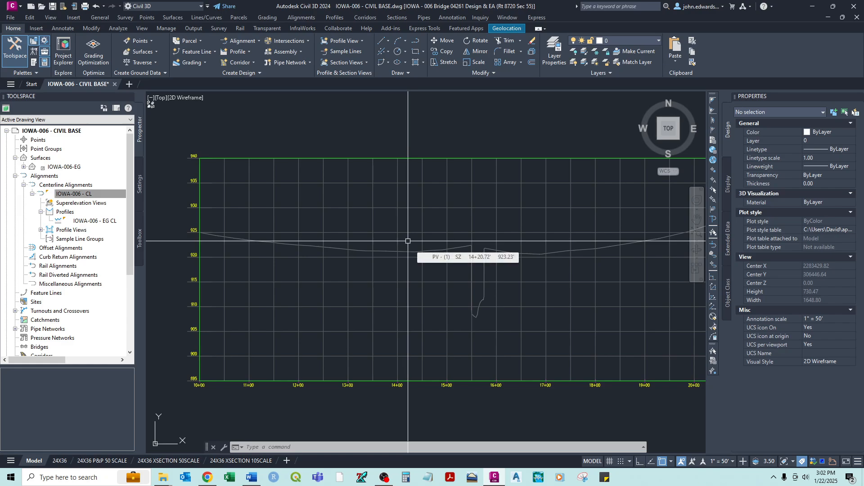
middle_drag(448, 240, 338, 253)
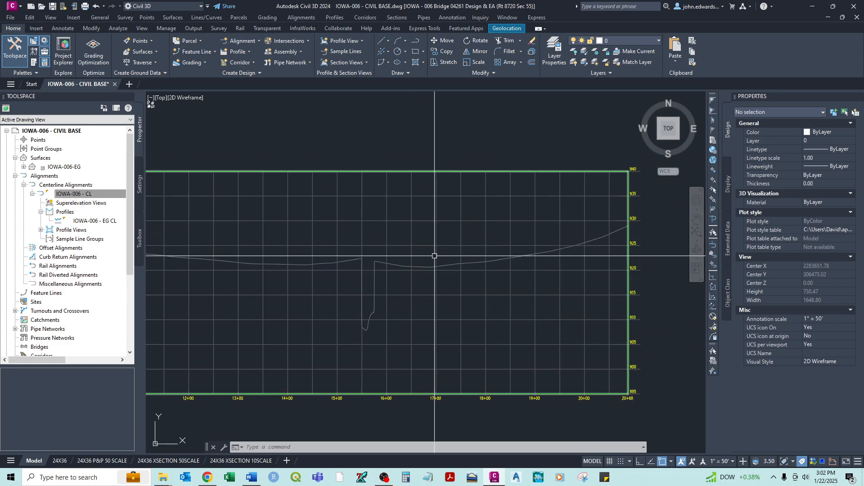
middle_drag(423, 252, 434, 257)
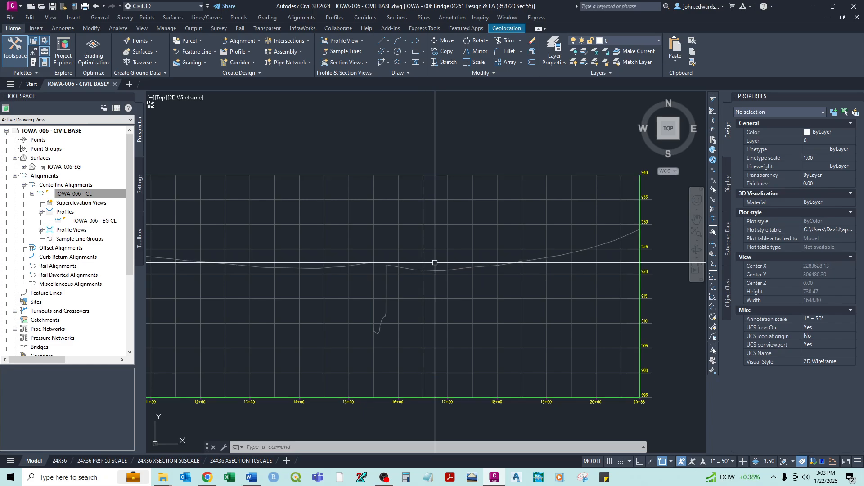
middle_drag(434, 262, 463, 260)
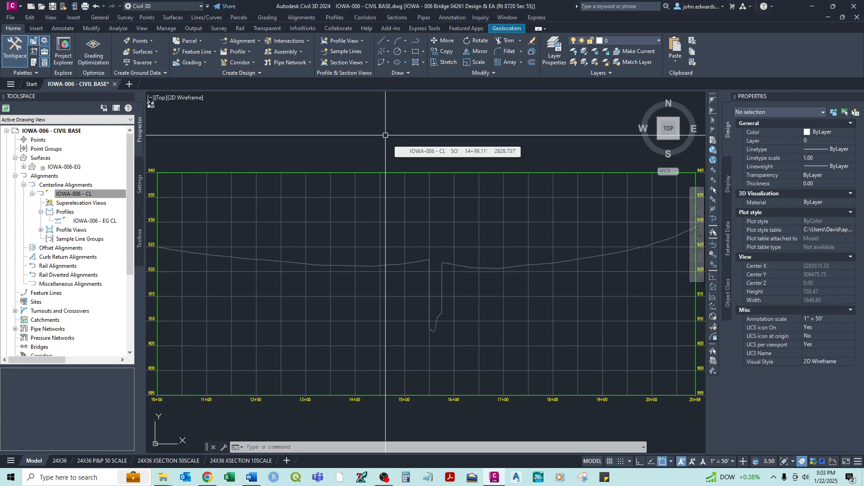
Step: Start a new layout profile in the existing IOWA-006 - CL profile view and name it IOWA-006 - FG CL
click(243, 52)
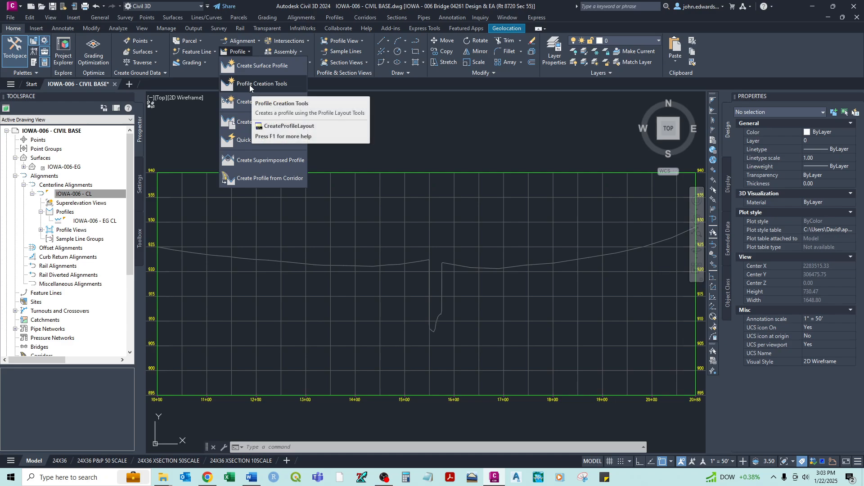
click(250, 85)
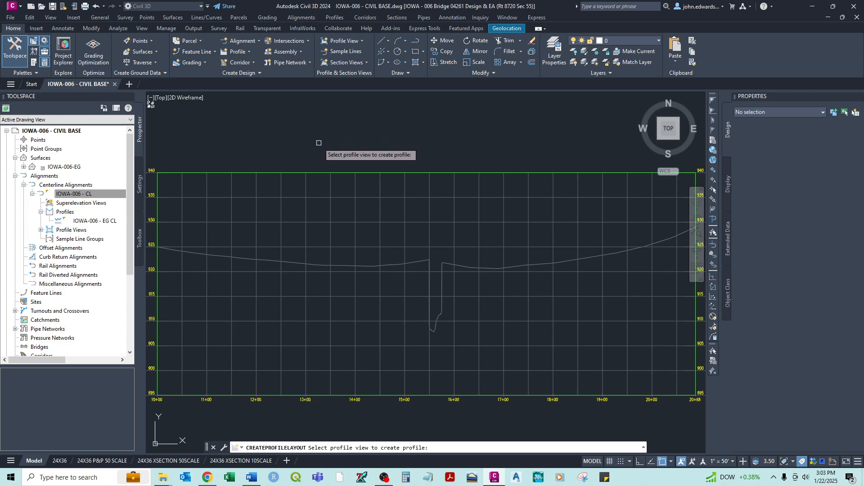
scroll(315, 144, down, 2)
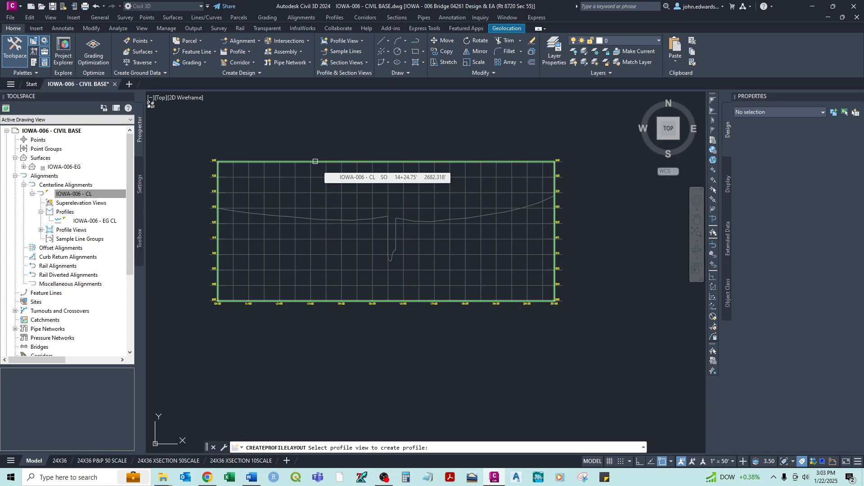
click(317, 162)
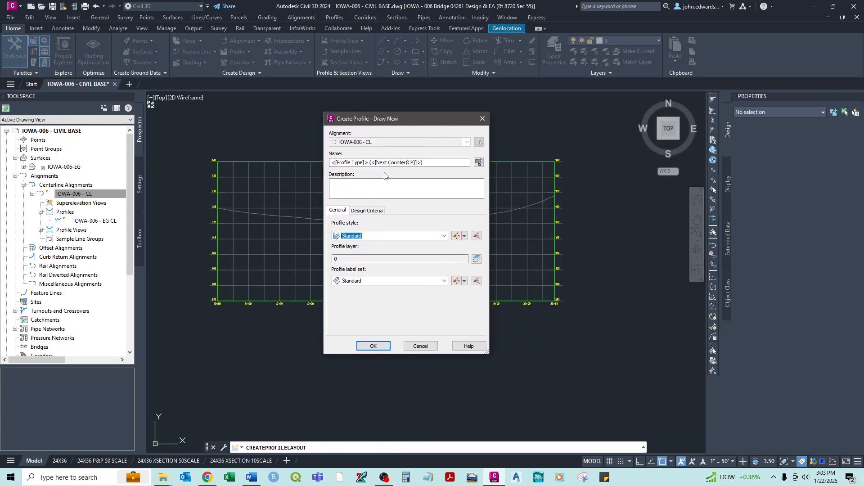
drag(423, 162, 321, 170)
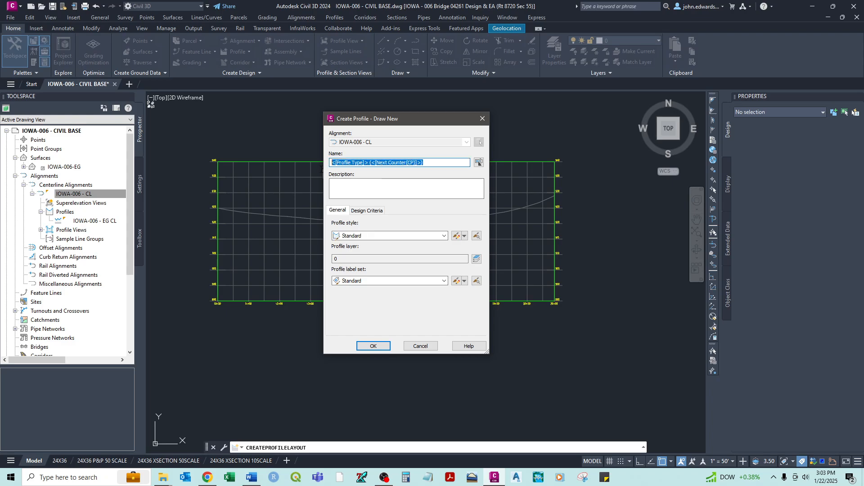
text(IOWA)
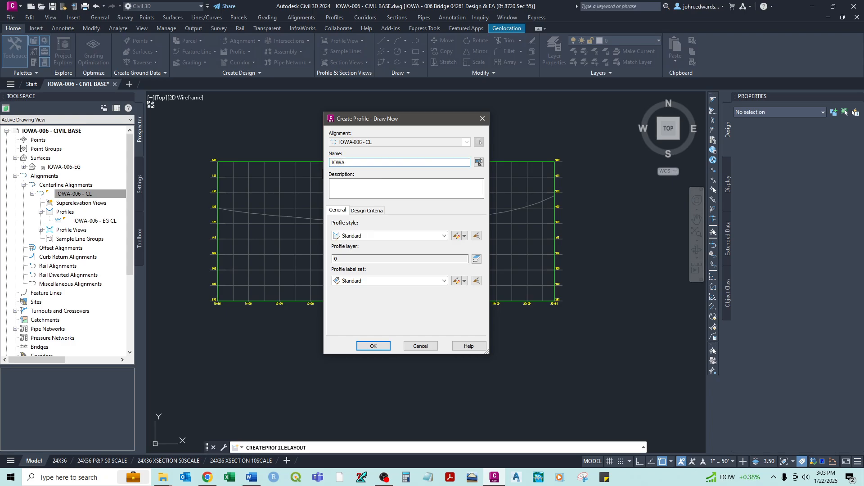
text(-006 -)
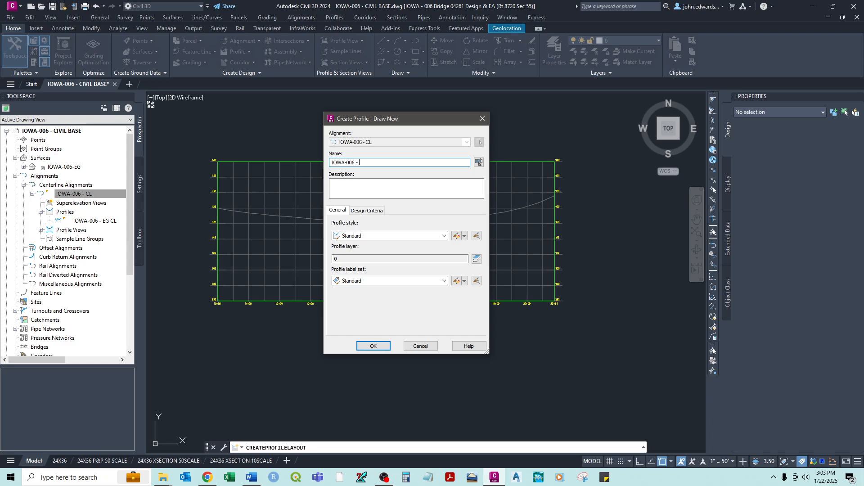
text(FG CL)
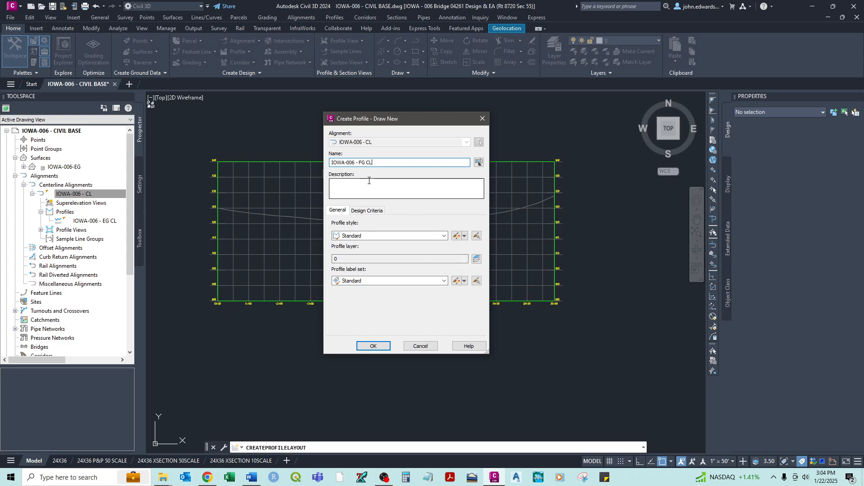
Step: Set the new profile's style to ODOT Design Profile and its label set to Complete Label Set
click(443, 235)
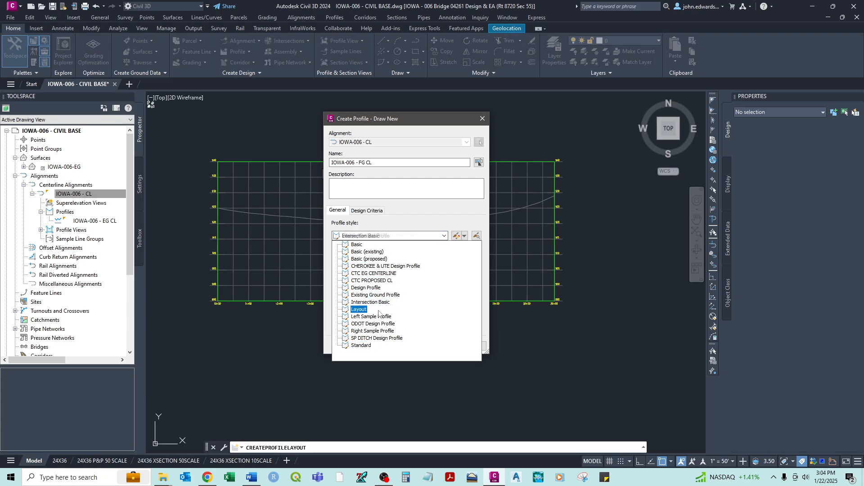
click(381, 324)
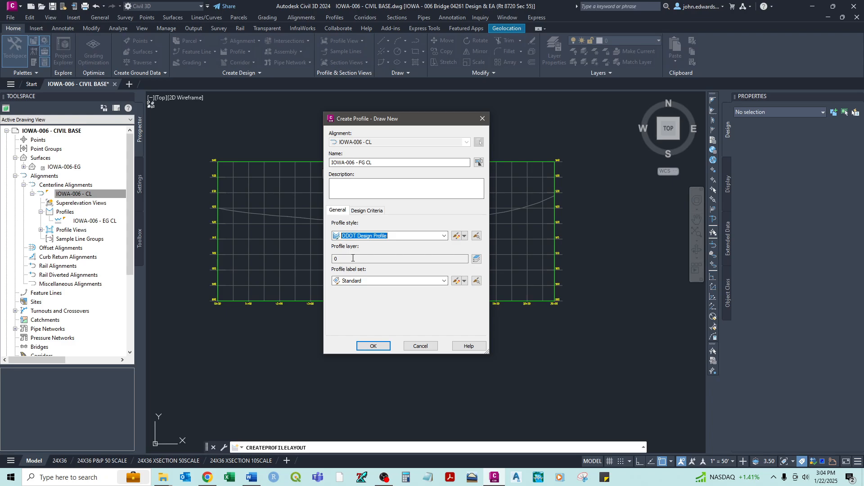
click(444, 280)
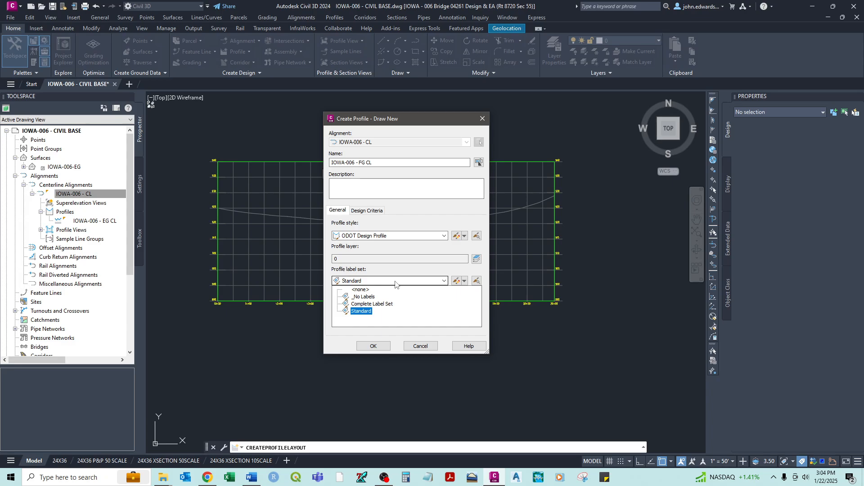
click(373, 305)
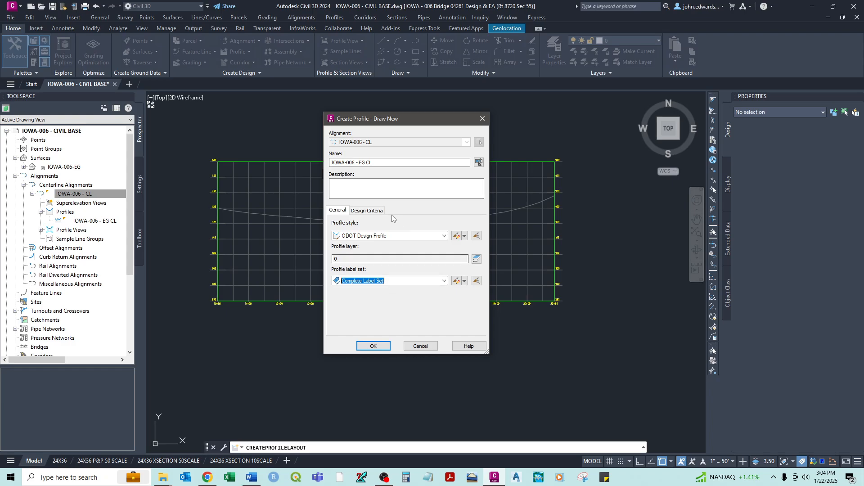
Step: Enable criteria-based design for the finished-grade profile and create it with the AASHTO 2011 Standard K table and Basic check set
click(373, 216)
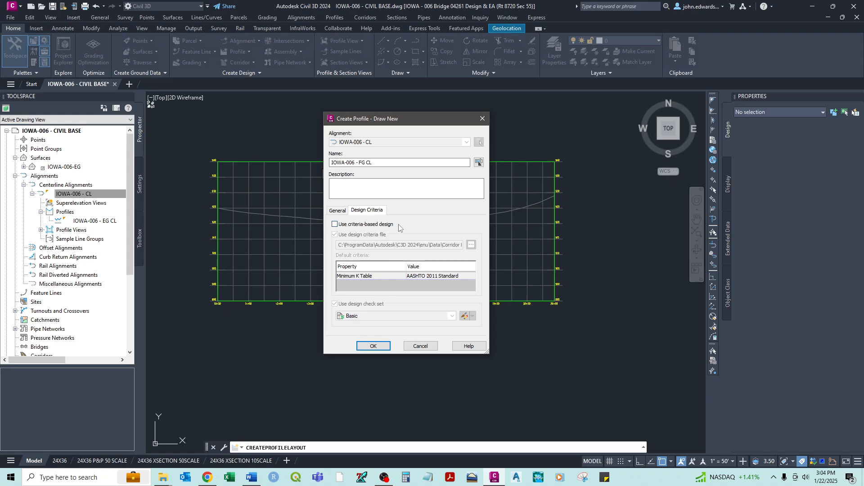
click(335, 224)
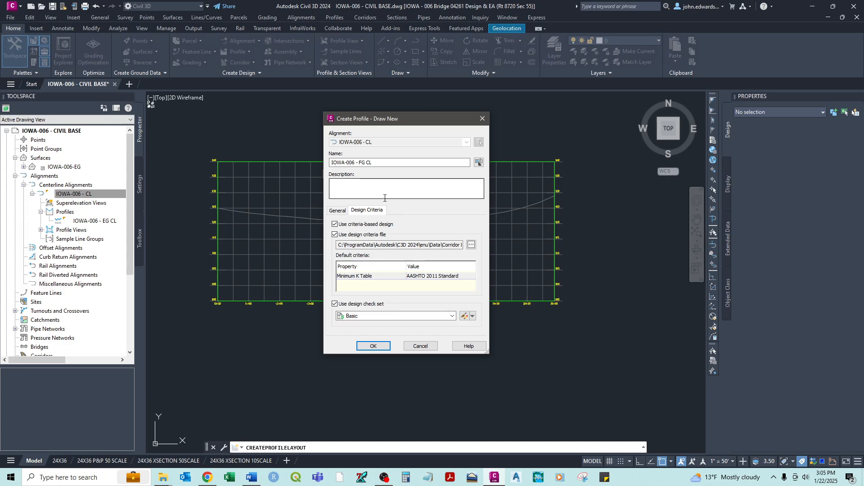
click(376, 345)
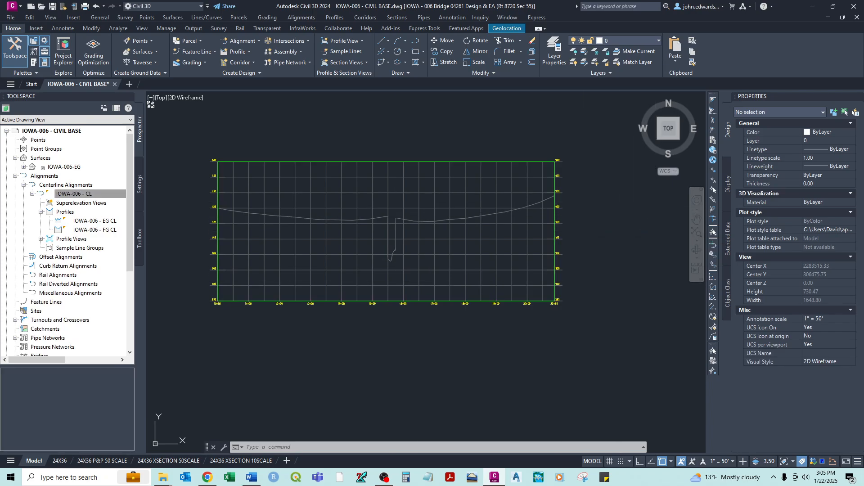
Step: Move the Profile Layout Tools toolbar to just above the profile view
drag(443, 116, 245, 122)
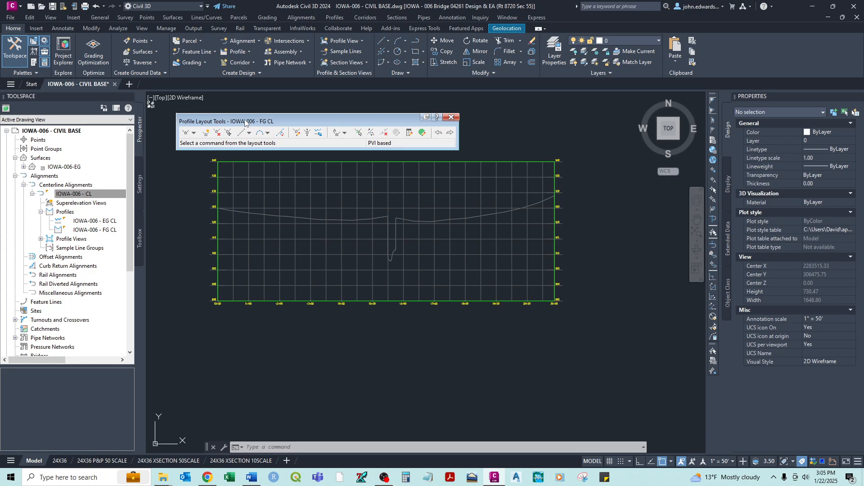
drag(245, 120, 243, 120)
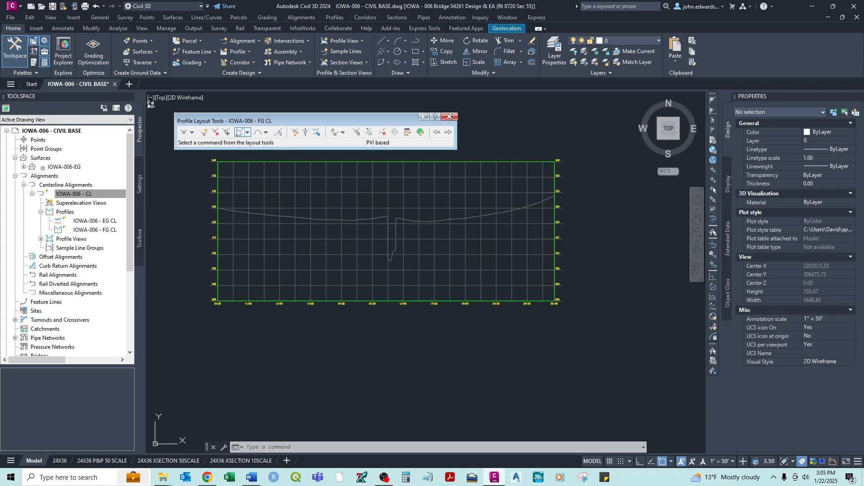
click(248, 133)
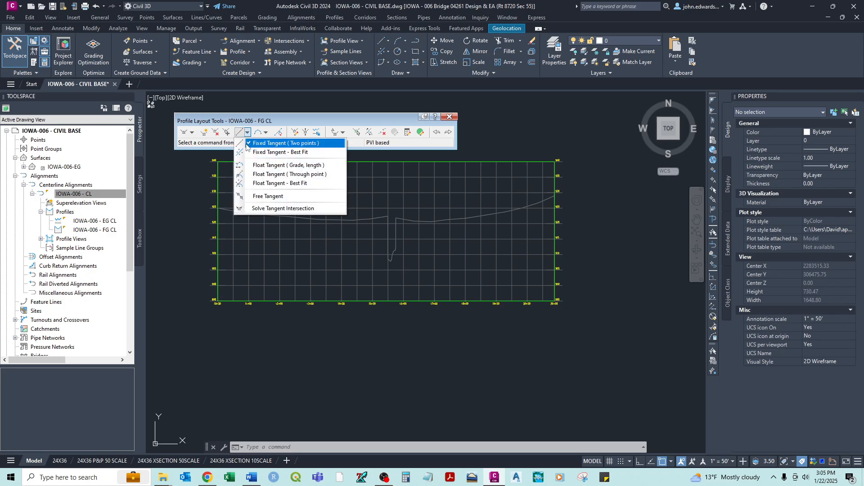
click(252, 143)
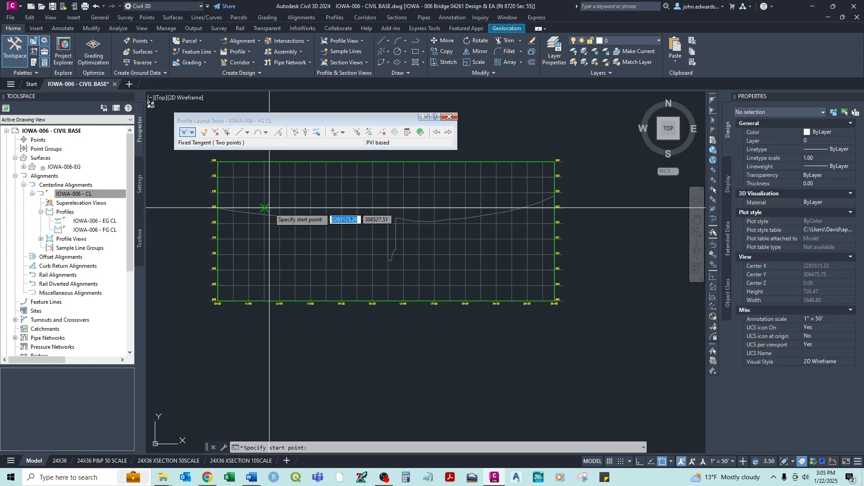
scroll(252, 214, up, 6)
scroll(231, 210, down, 6)
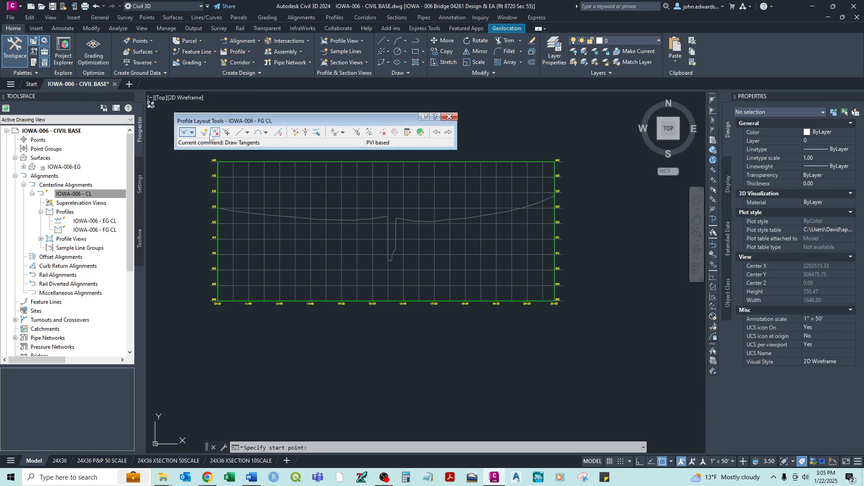
click(192, 133)
click(208, 143)
scroll(229, 212, up, 3)
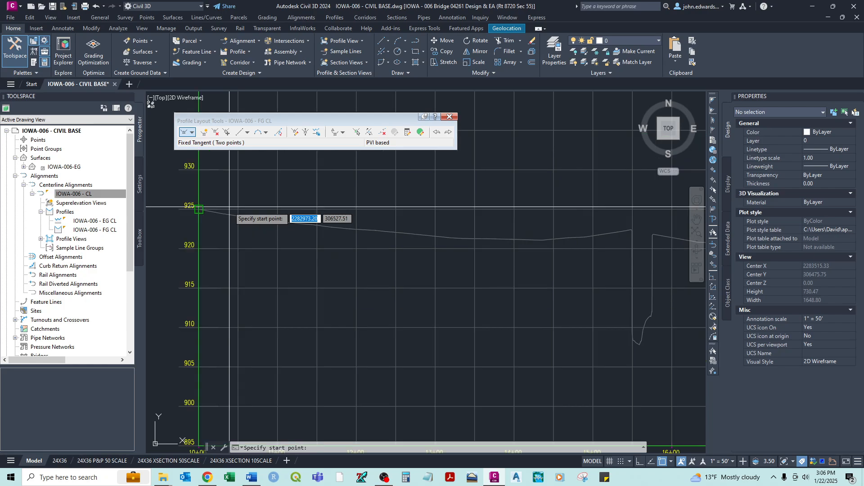
scroll(351, 238, down, 1)
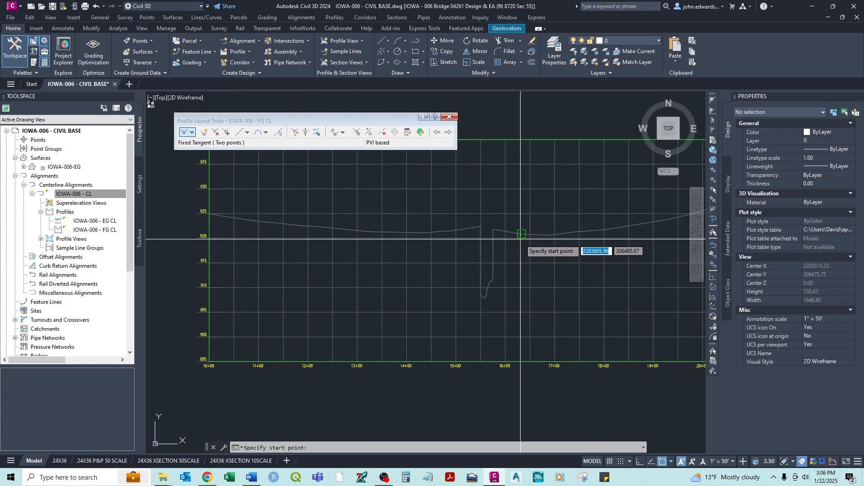
scroll(488, 228, down, 2)
middle_drag(489, 227, 422, 273)
key(Escape)
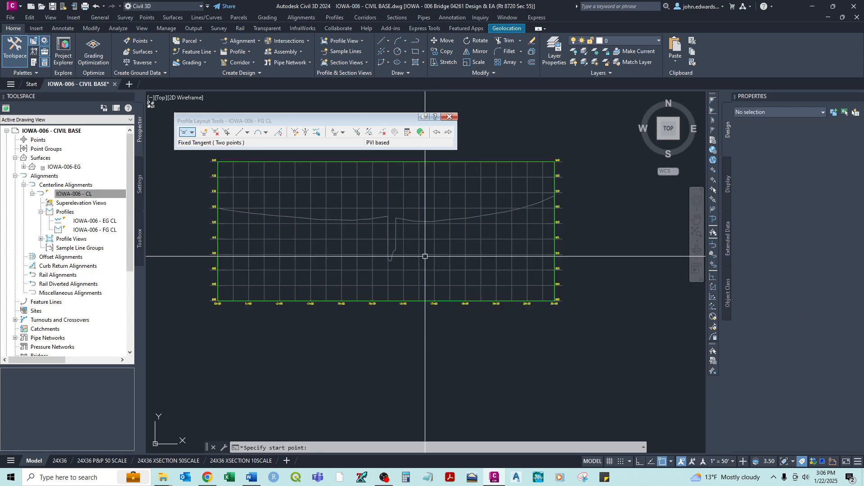
Step: Start a polyline with running object snaps off, at the apparent intersection of station 10+00 and the 920 elevation line
middle_drag(414, 197, 418, 215)
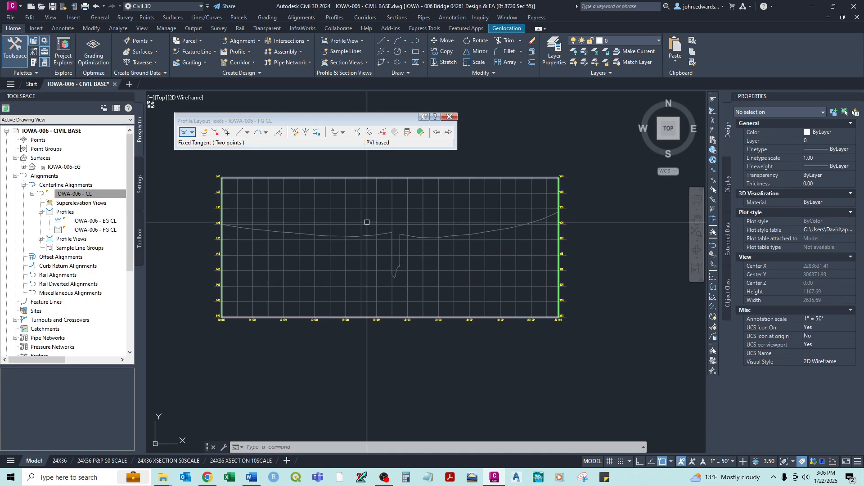
text(pl)
key(Return)
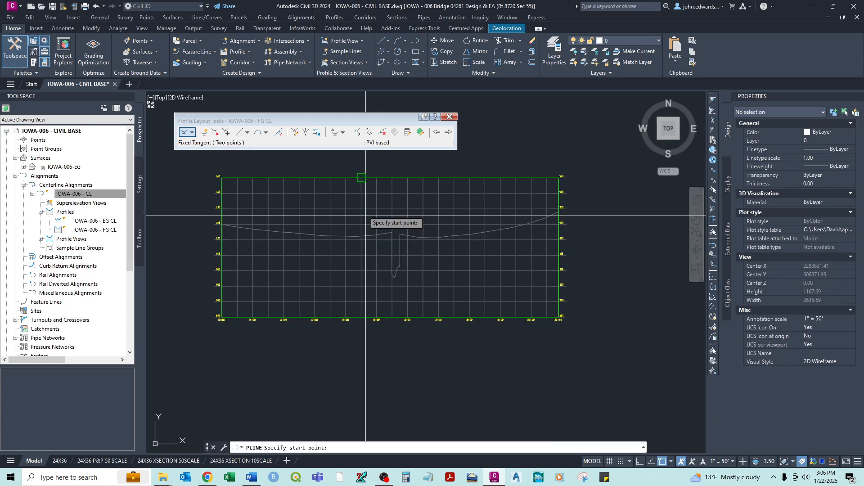
key(F3)
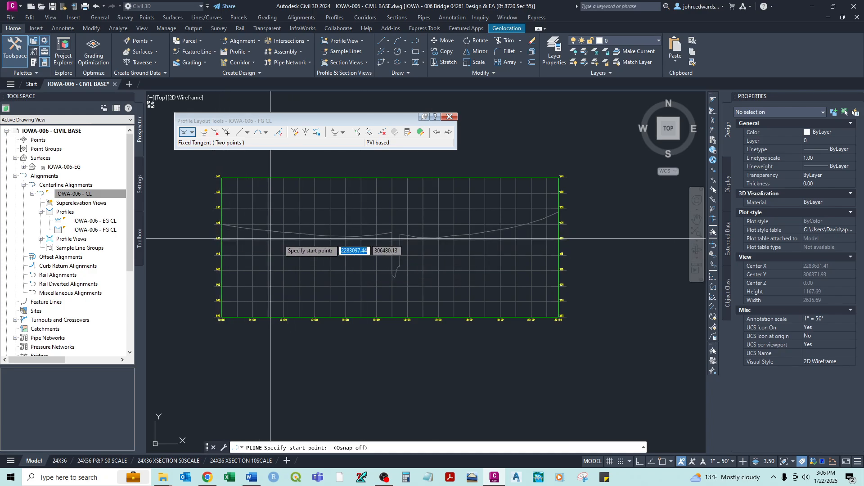
scroll(393, 237, up, 4)
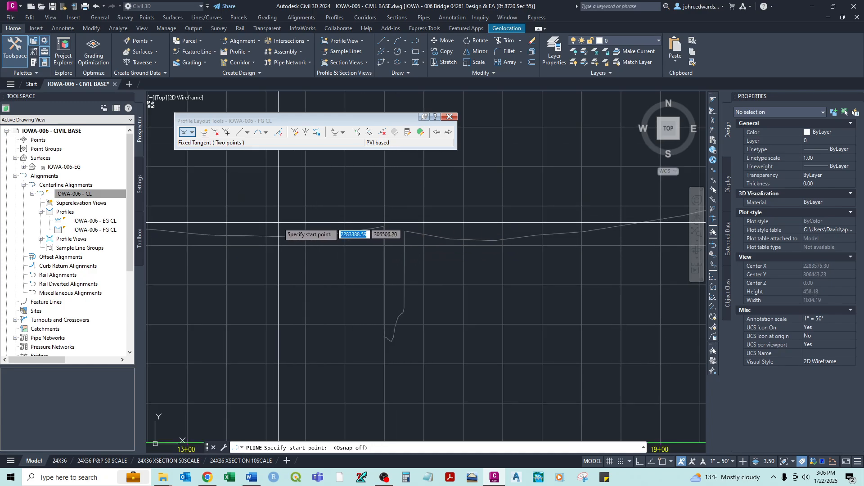
scroll(363, 223, down, 2)
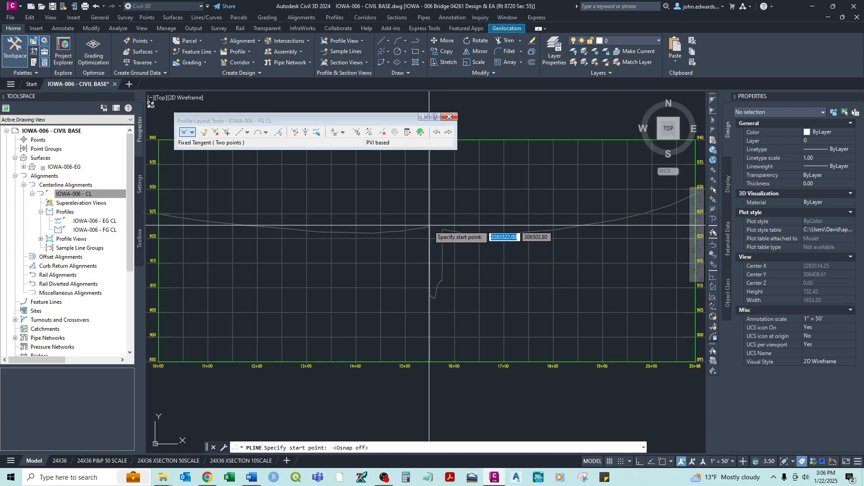
middle_drag(519, 226, 541, 257)
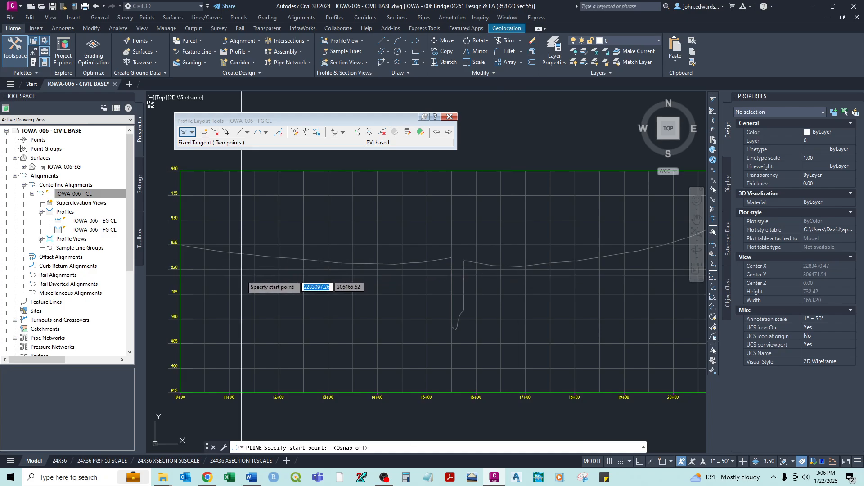
middle_drag(209, 260, 237, 294)
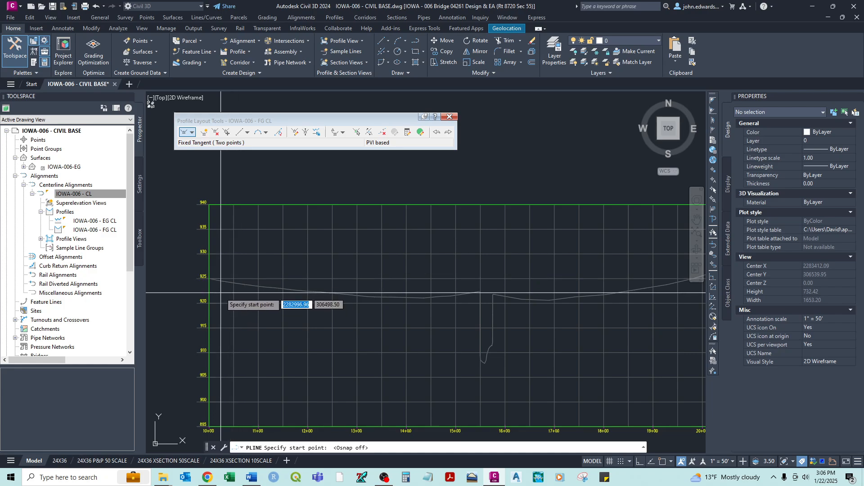
scroll(484, 296, up, 4)
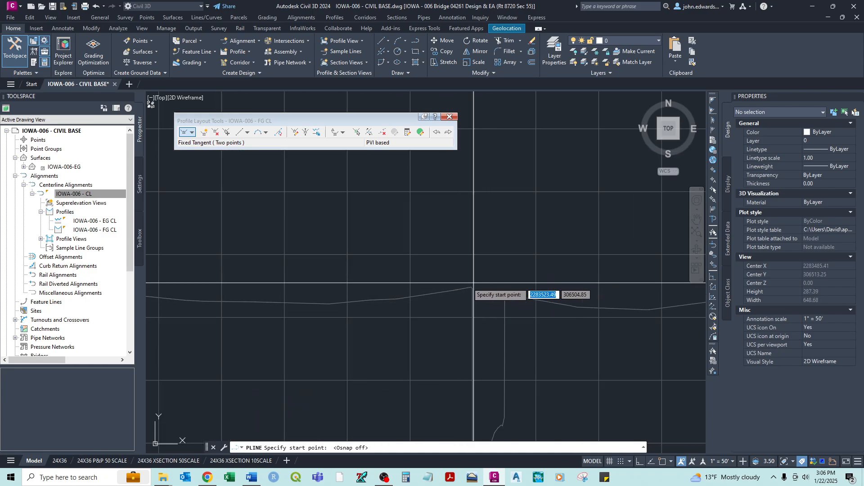
scroll(464, 294, down, 4)
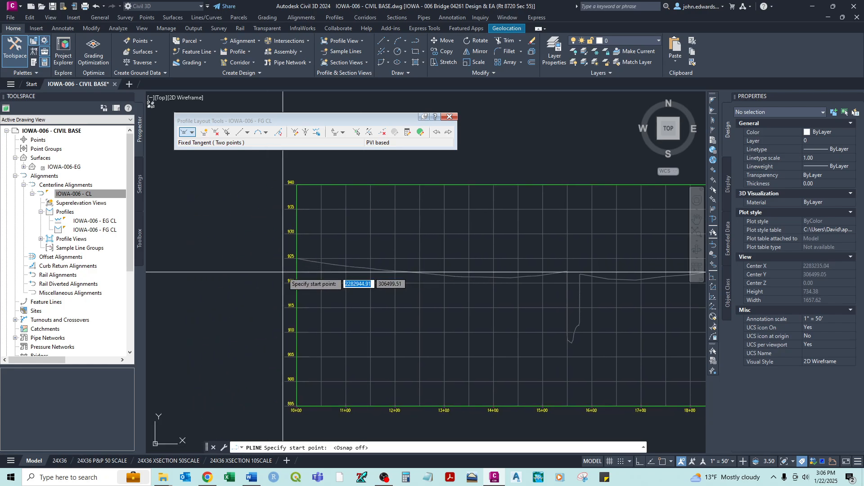
scroll(284, 288, up, 6)
scroll(315, 201, down, 4)
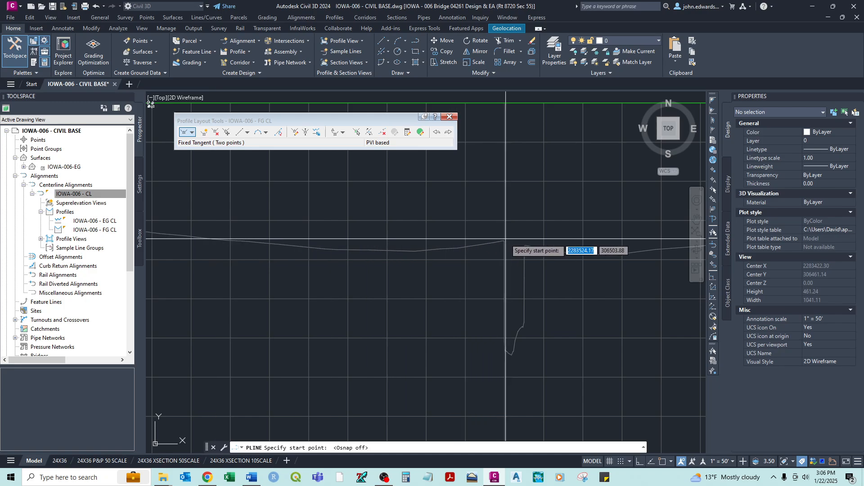
middle_drag(272, 242, 456, 244)
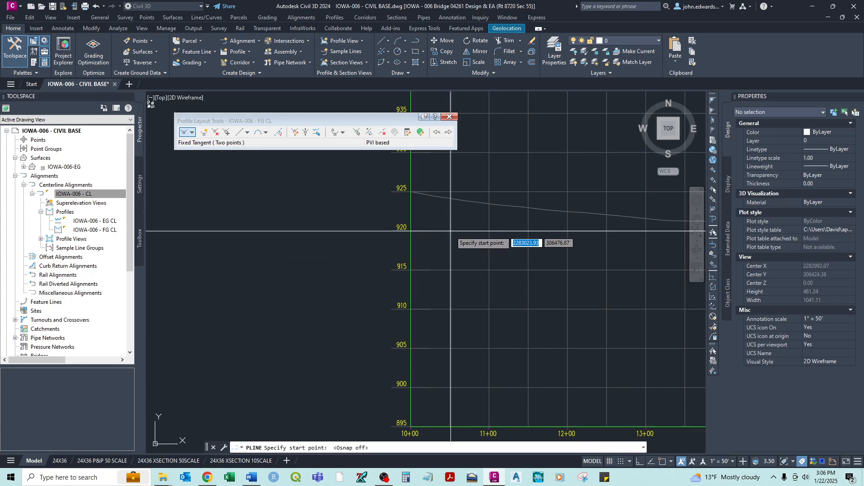
shift+right_click(425, 224)
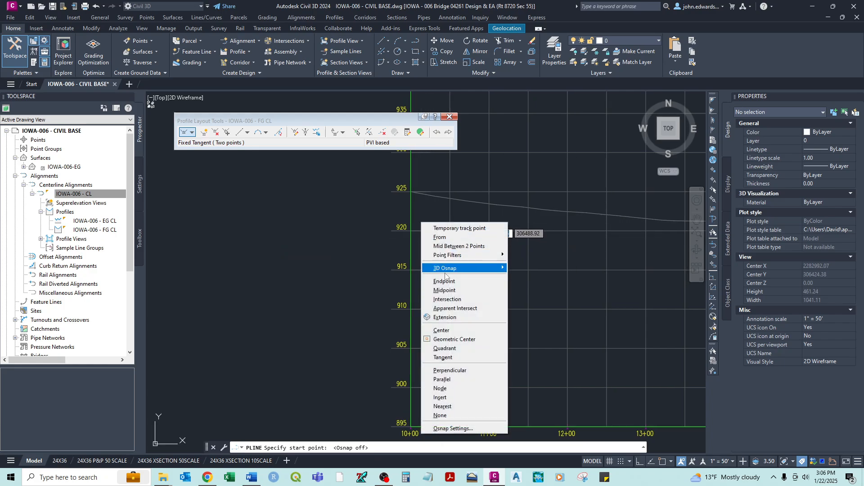
click(448, 308)
click(411, 230)
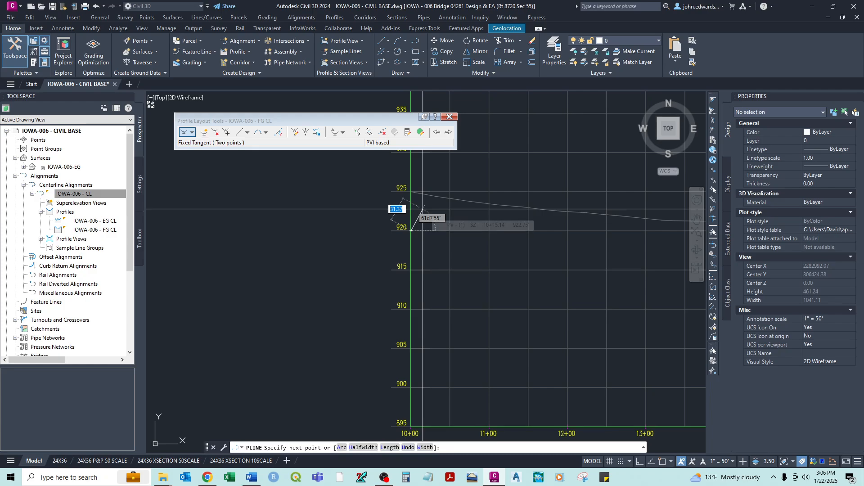
Step: Turn ortho on and extend the polyline straight up along station 10+00 to about elevation 922.5
key(F8)
scroll(416, 224, up, 4)
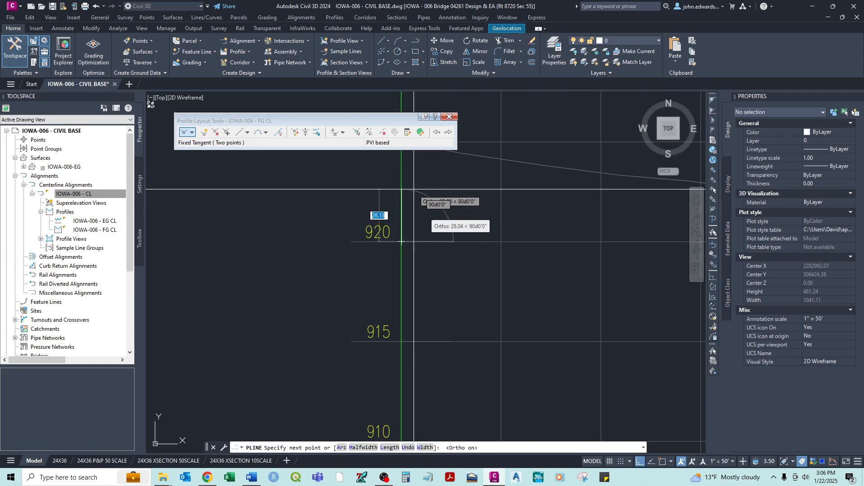
scroll(402, 242, down, 4)
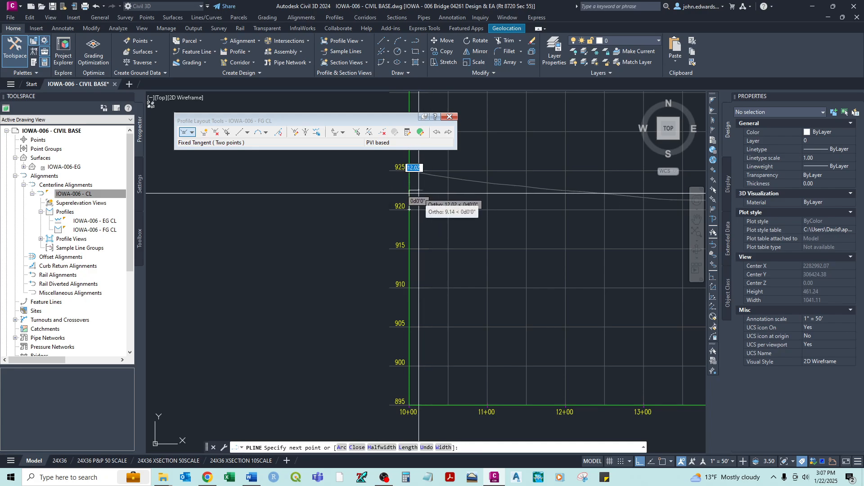
Step: Extend the polyline horizontally to just beyond the profile view's end at station 20+88 and finish it
middle_drag(428, 198, 335, 231)
scroll(335, 231, down, 2)
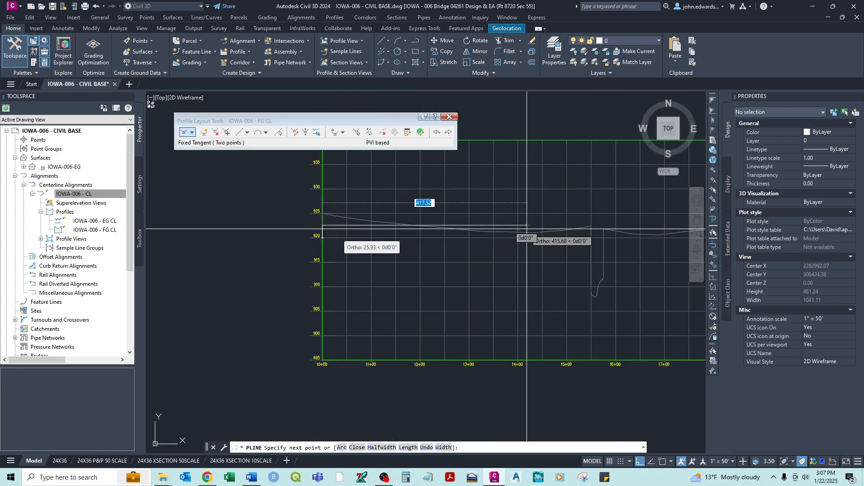
middle_drag(508, 226, 318, 227)
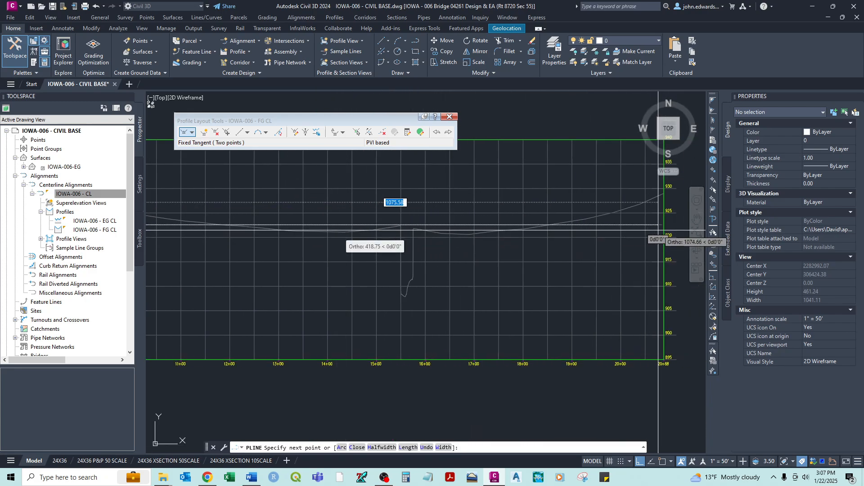
middle_drag(673, 230, 594, 230)
click(621, 229)
right_click(621, 229)
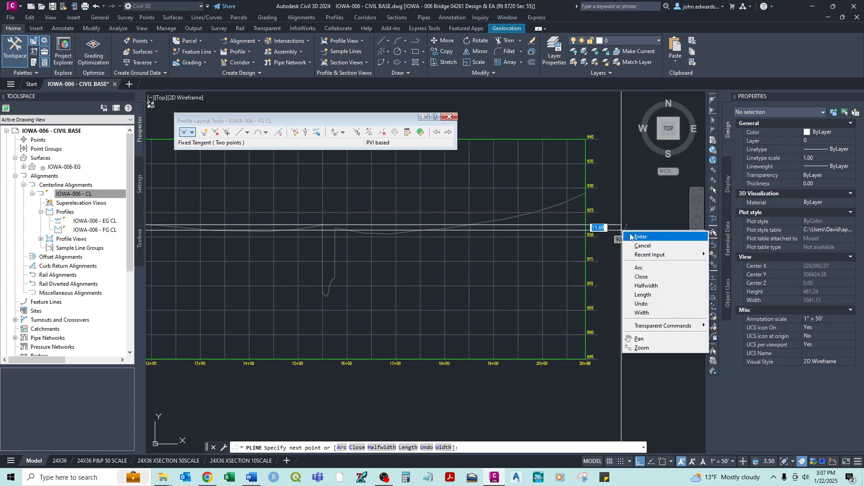
click(631, 236)
Step: Start a fixed two-point tangent with object snaps on, on the existing-ground profile at about station 10+32.5, elevation 924.4
middle_drag(380, 232, 452, 221)
scroll(409, 209, up, 2)
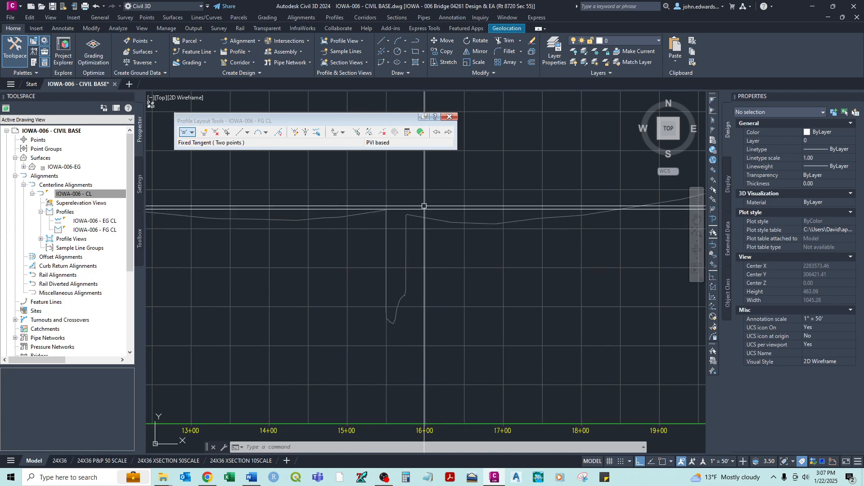
scroll(517, 207, down, 3)
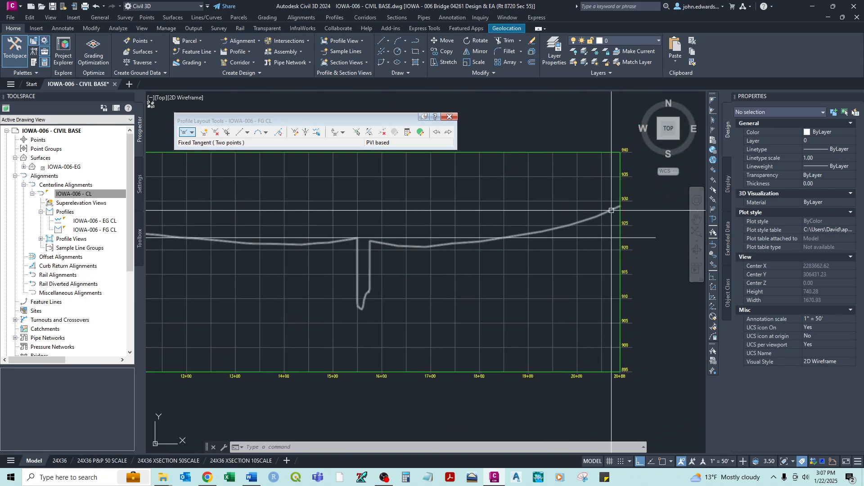
middle_drag(224, 229, 387, 215)
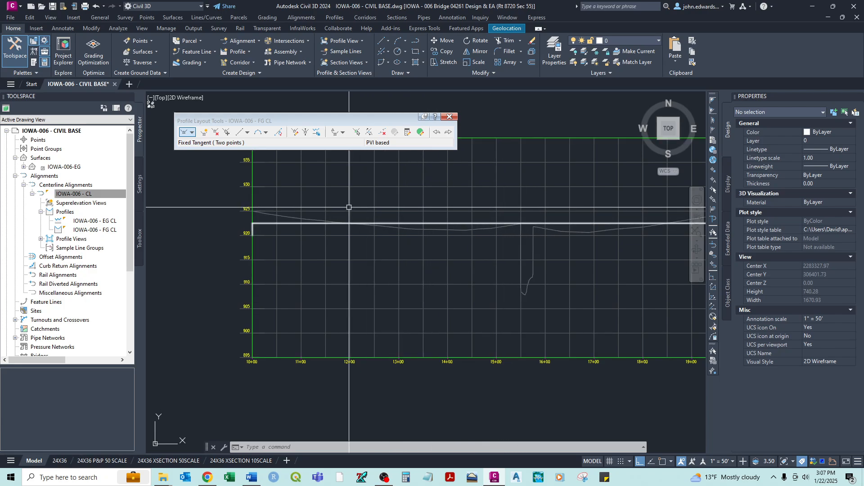
scroll(317, 213, up, 5)
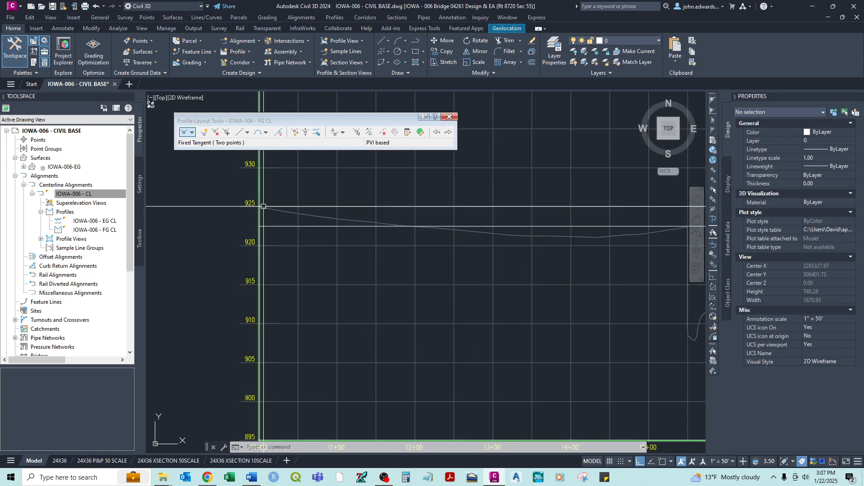
click(239, 134)
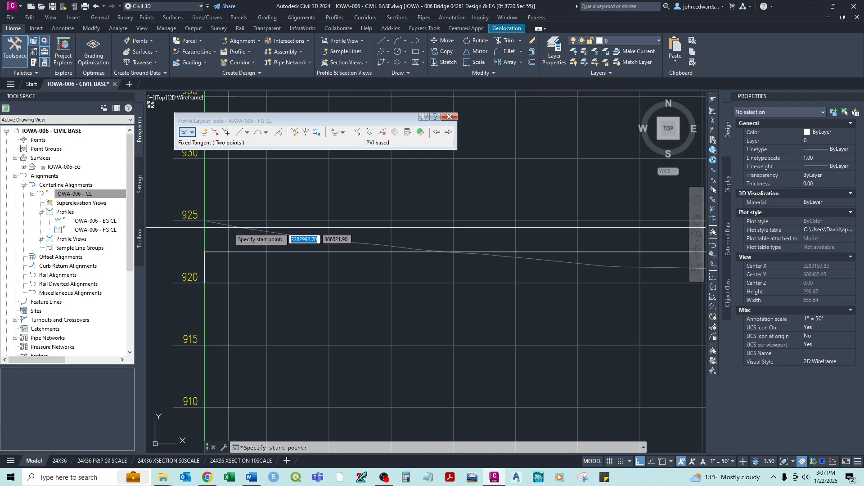
scroll(241, 227, down, 5)
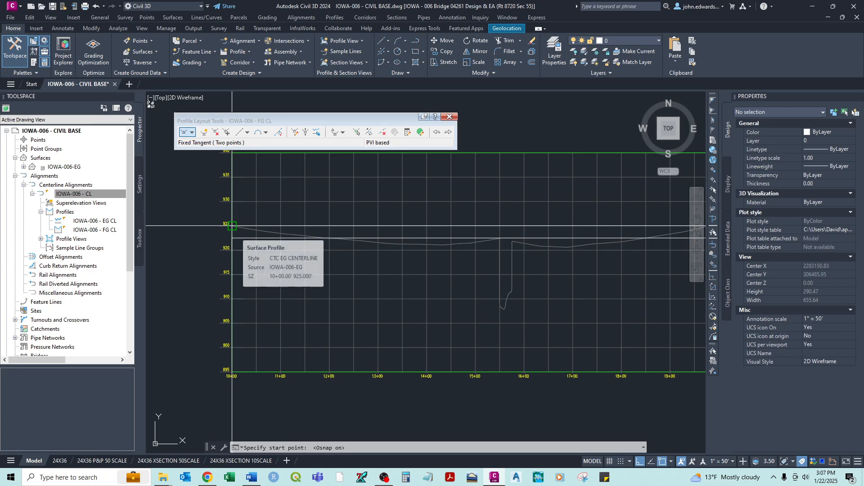
scroll(233, 226, up, 5)
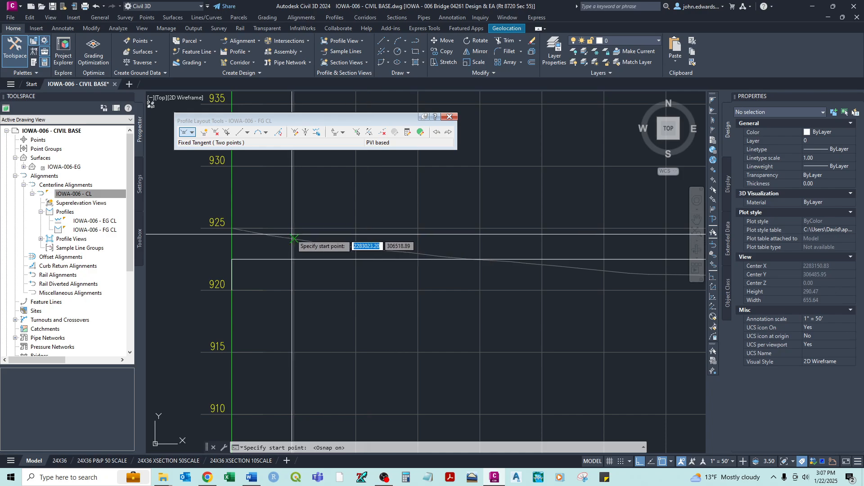
click(272, 235)
Step: End the first tangent where the reference line crosses station 15+00, at elevation 922.5, and finish the command
scroll(355, 247, down, 5)
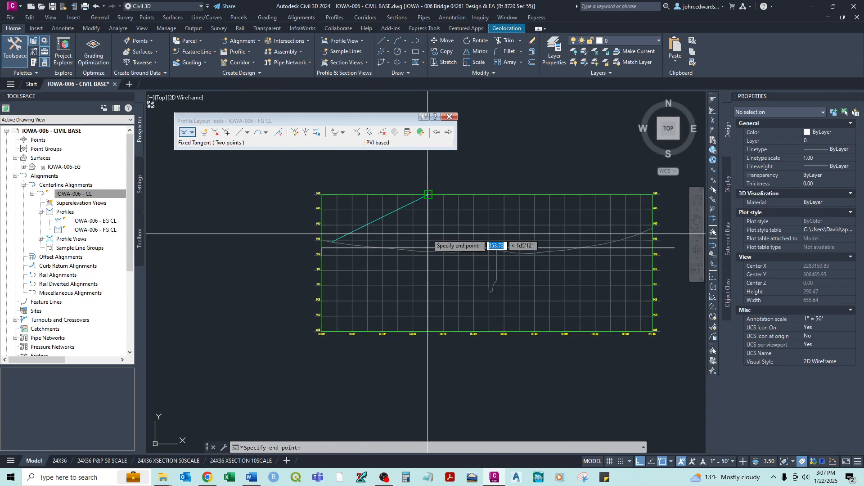
scroll(411, 239, up, 4)
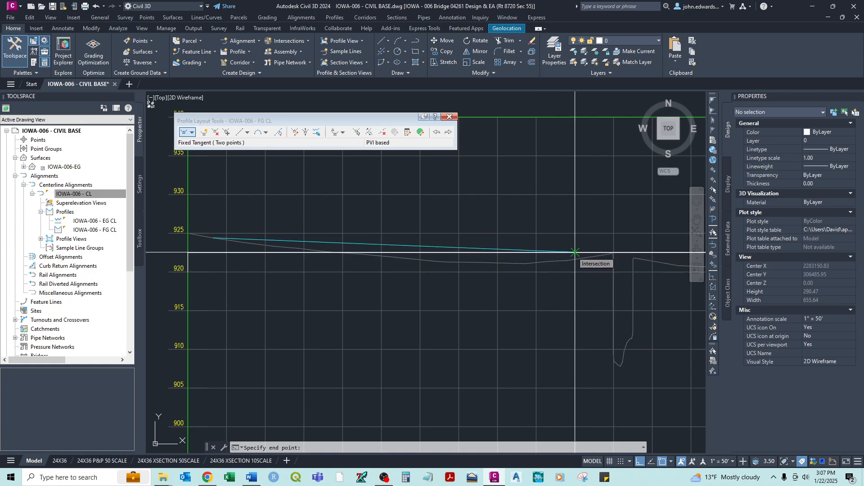
click(575, 252)
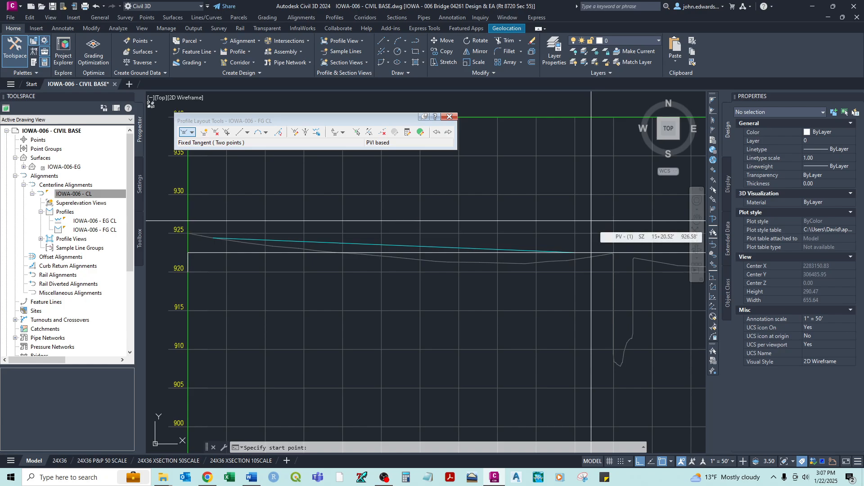
key(Return)
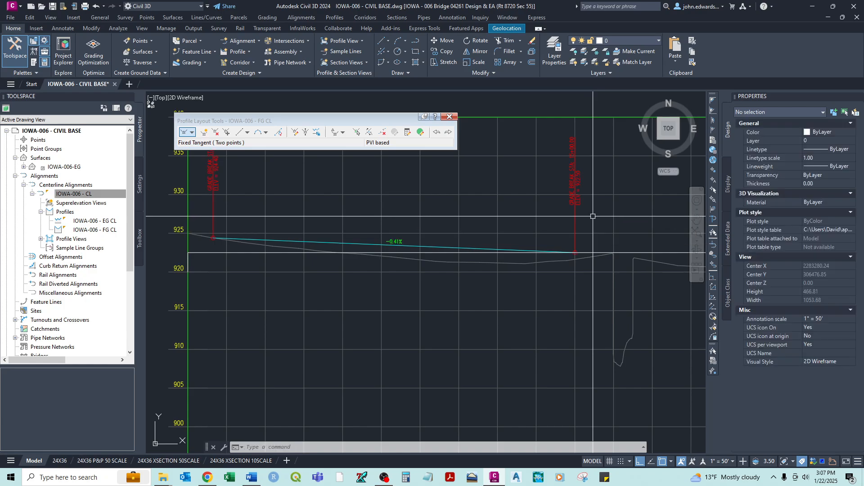
Step: Draw a second fixed tangent along the reference line from the first tangent's end at station 15+00 to station 16+00
middle_drag(591, 220, 379, 228)
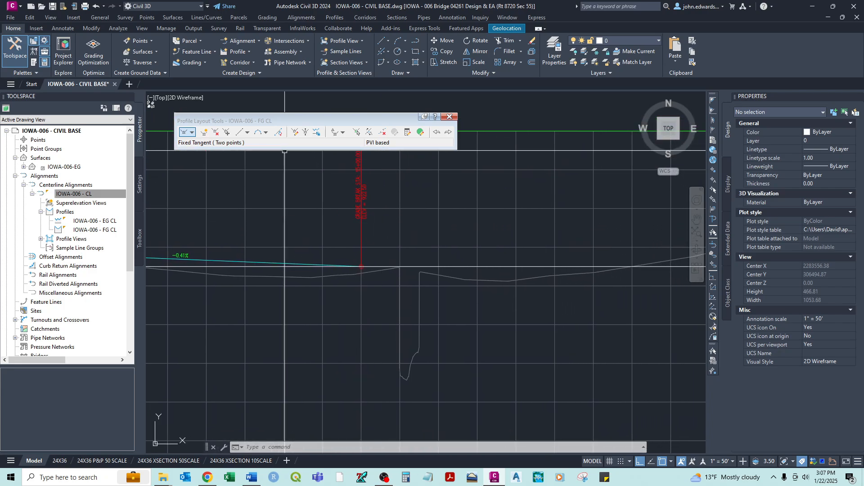
click(239, 135)
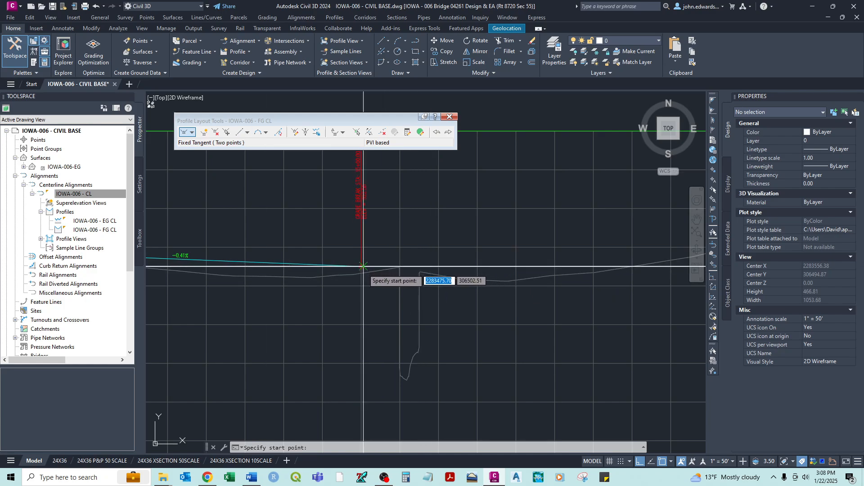
scroll(363, 268, up, 10)
click(326, 234)
scroll(335, 236, down, 8)
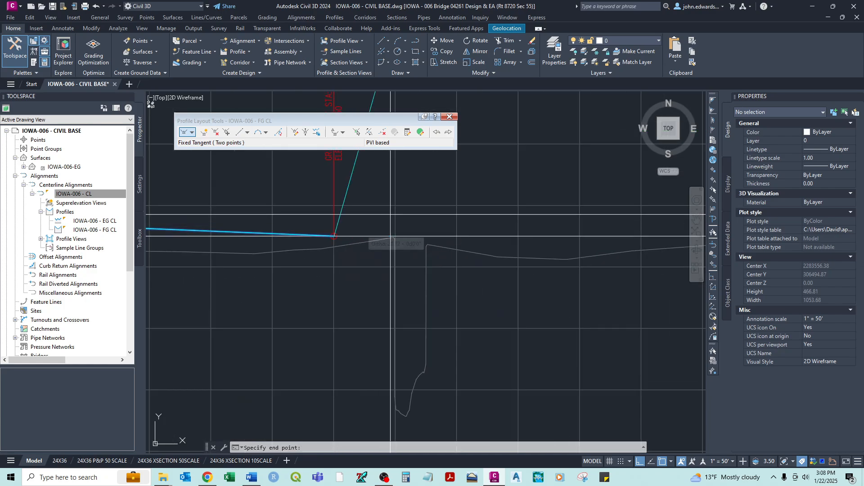
middle_drag(515, 222, 356, 245)
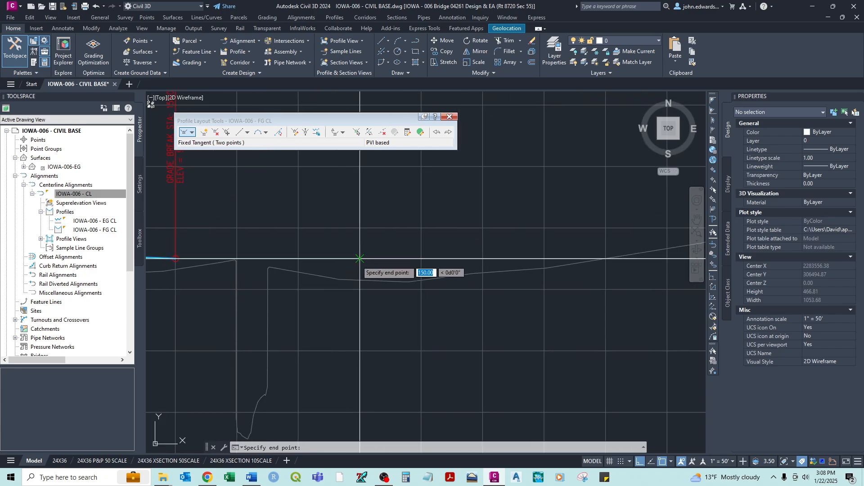
click(298, 258)
key(Escape)
Step: Draw a third fixed tangent along the reference line from station 16+00 to station 18+50 at elevation 922.5
scroll(327, 246, down, 4)
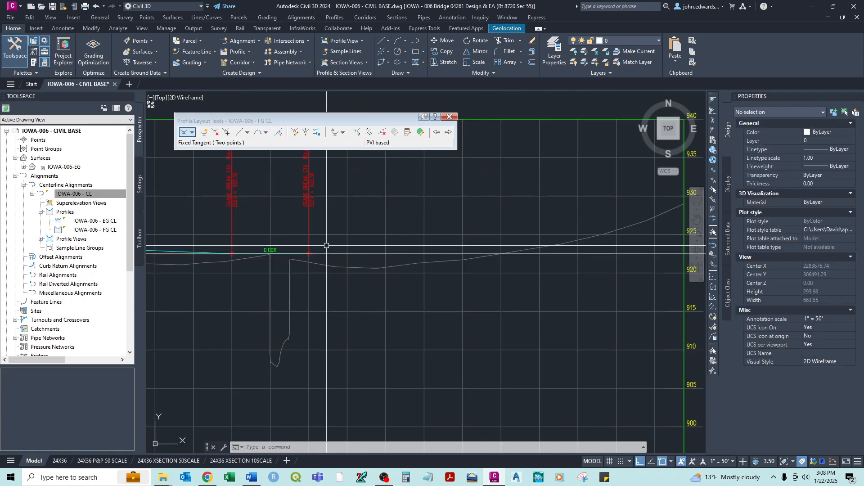
middle_drag(354, 217, 342, 265)
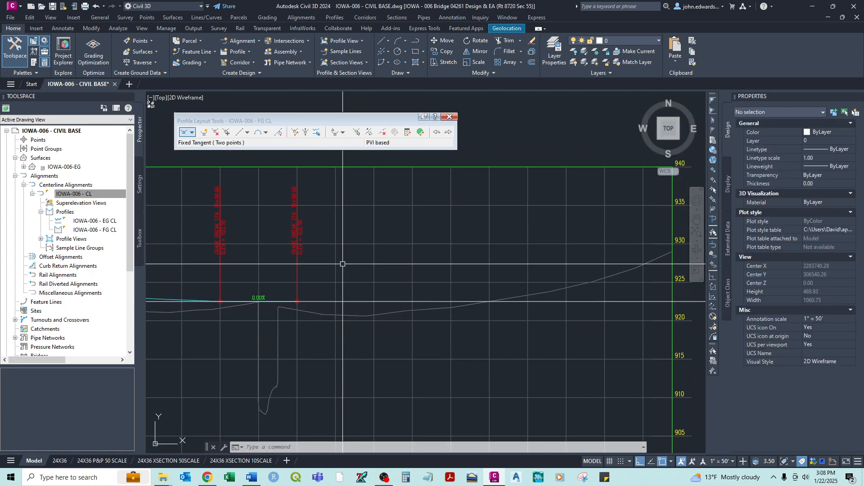
click(240, 132)
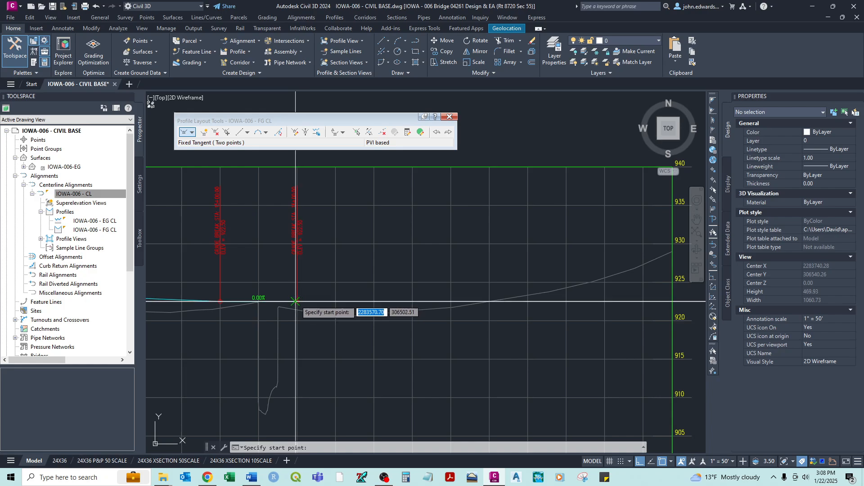
scroll(297, 301, up, 4)
click(294, 301)
scroll(295, 301, down, 4)
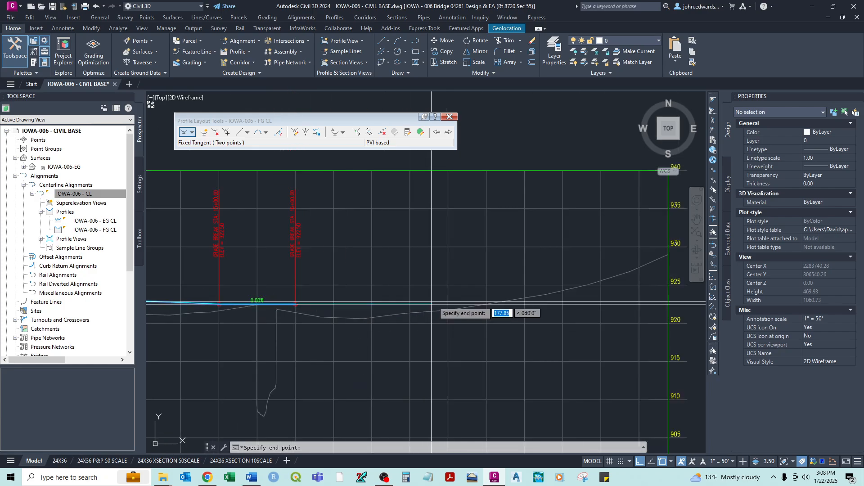
scroll(489, 296, up, 5)
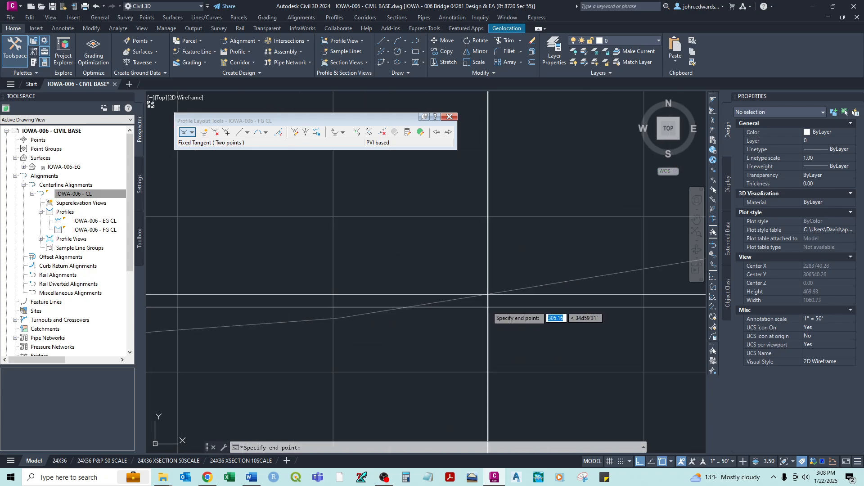
scroll(487, 294, down, 5)
scroll(489, 295, up, 5)
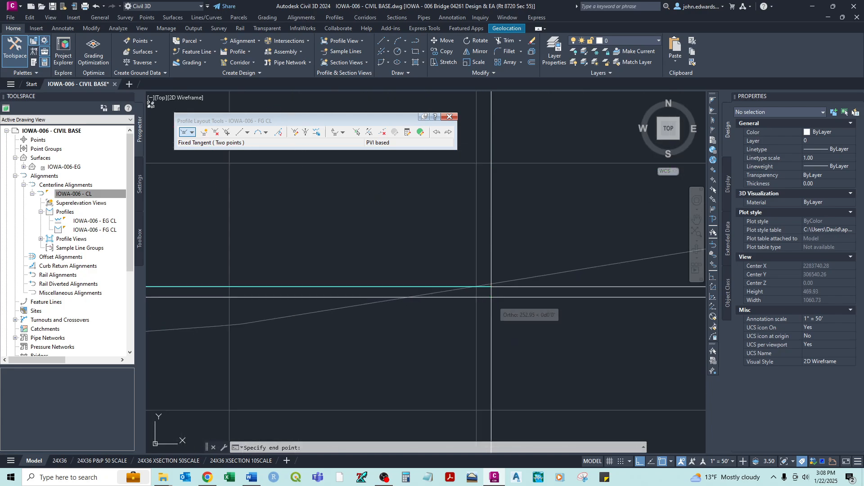
key(Escape)
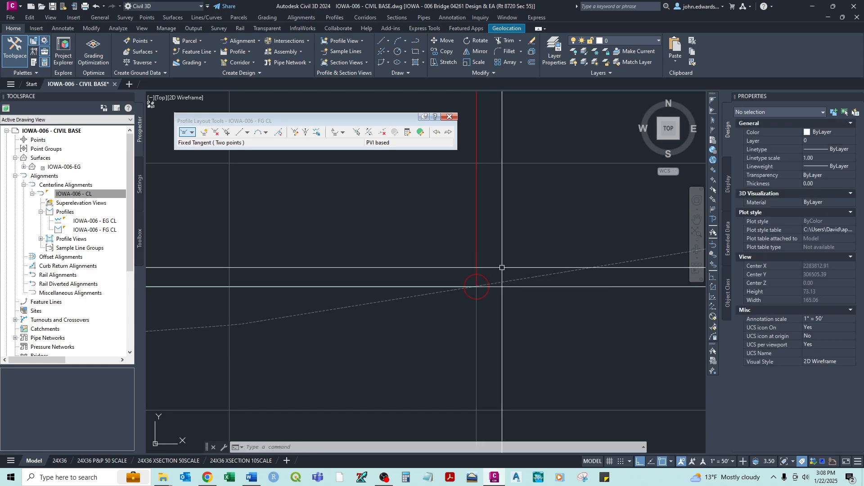
Step: Draw a fourth fixed tangent from station 18+50 up to the existing-ground profile's vertex near station 19+83
scroll(502, 264, down, 5)
click(240, 132)
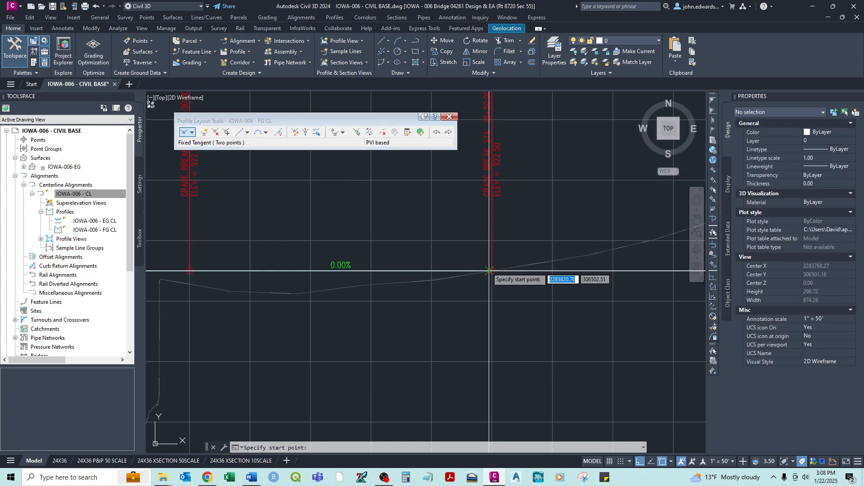
scroll(514, 288, up, 3)
scroll(515, 287, down, 3)
scroll(376, 295, up, 3)
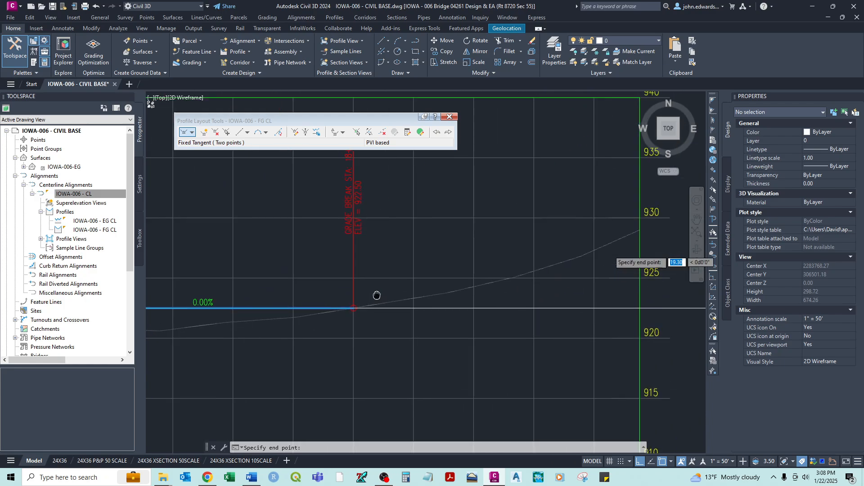
click(337, 315)
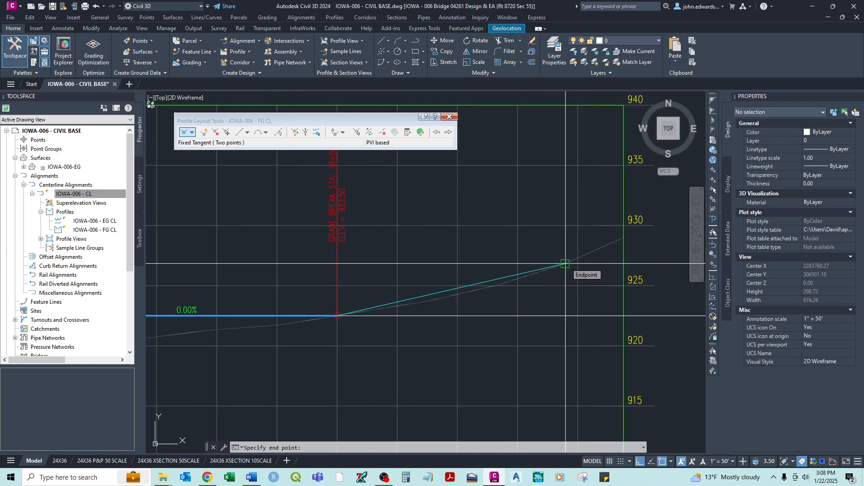
click(497, 285)
key(Escape)
Step: Select the finished-grade profile and inspect its tangents along the profile view
scroll(497, 256, down, 2)
middle_drag(333, 277, 517, 259)
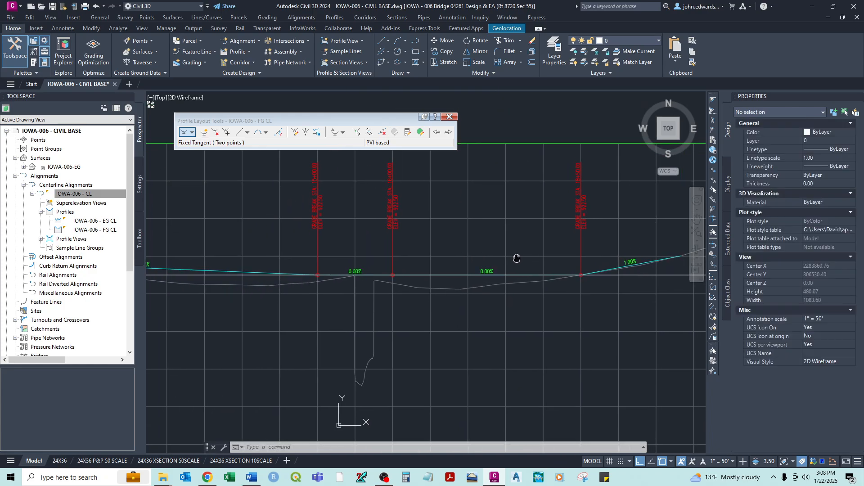
scroll(516, 264, down, 3)
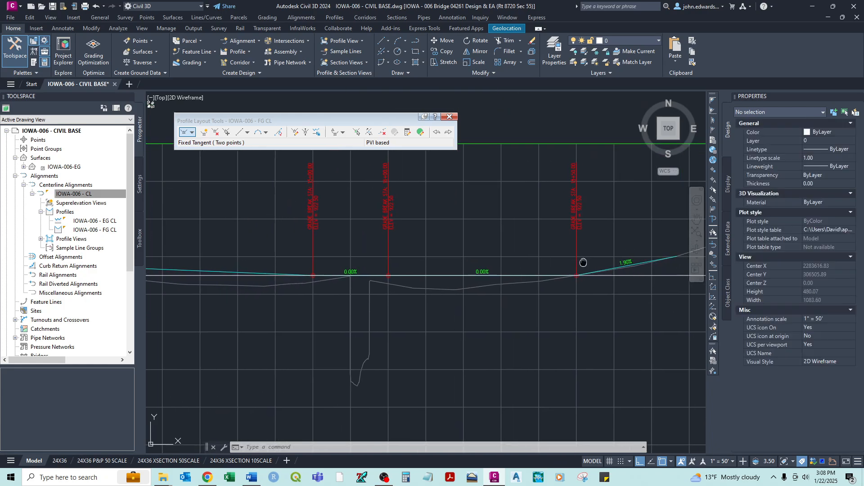
click(302, 276)
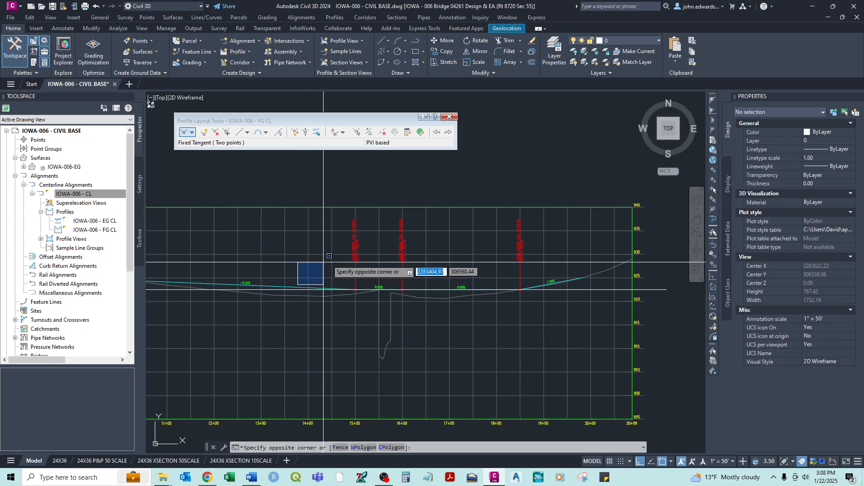
click(296, 283)
click(289, 287)
middle_drag(291, 250, 362, 256)
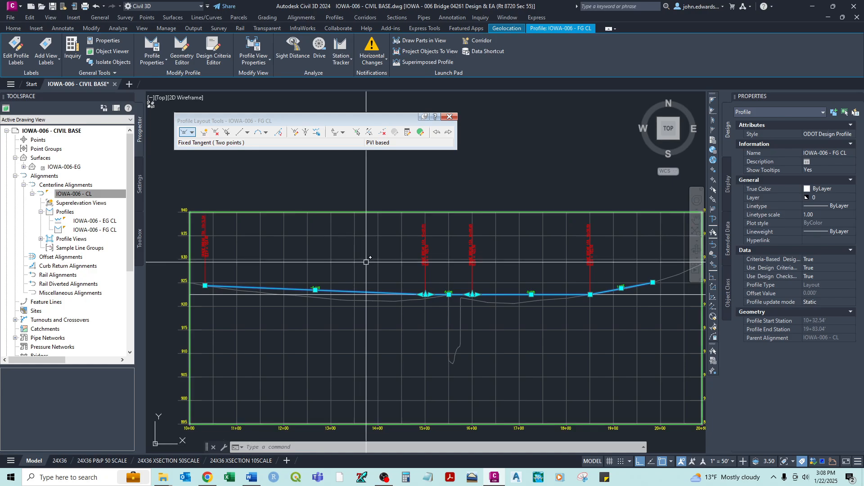
middle_drag(457, 267, 376, 266)
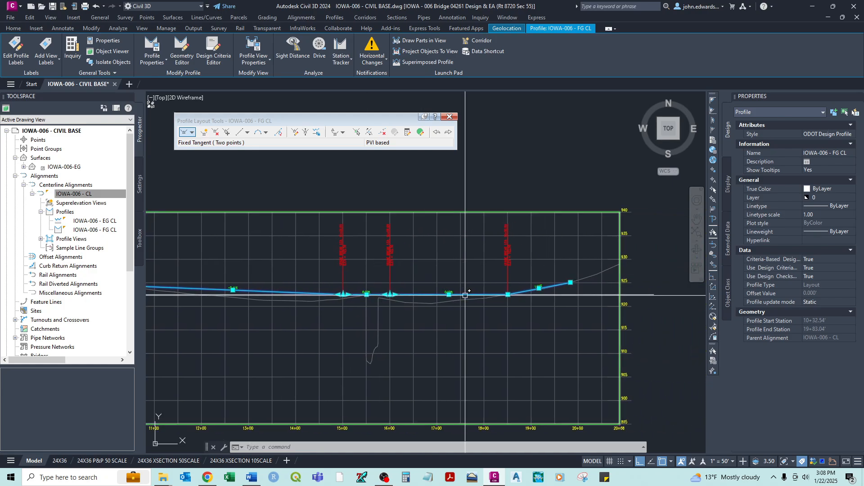
Step: Open the finished-grade profile's entity table, examine its PVI stations, elevations and grades, close it, and deselect the profile
click(421, 132)
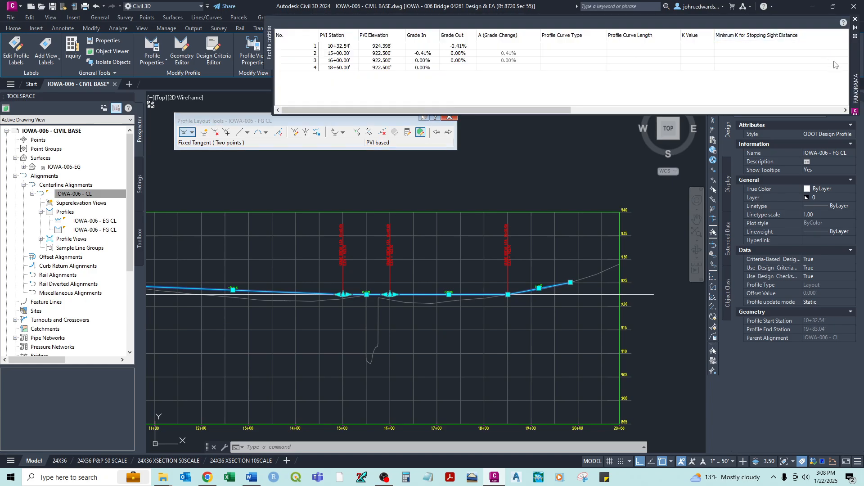
drag(855, 87, 723, 222)
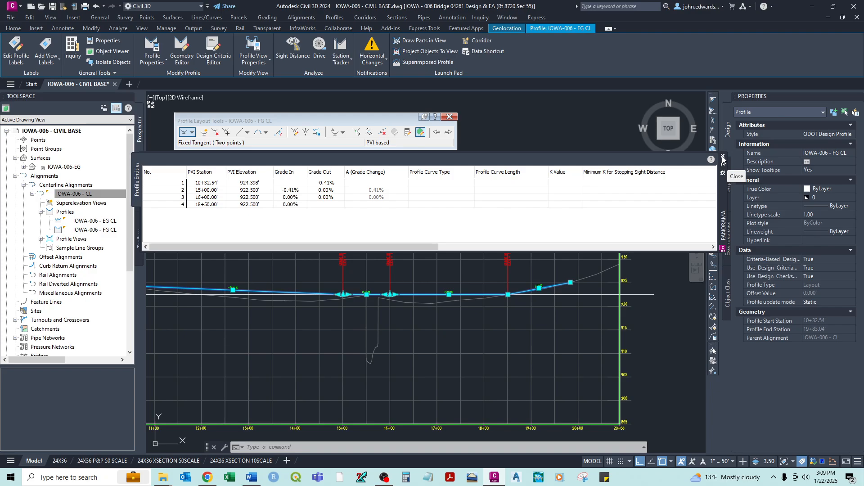
click(723, 158)
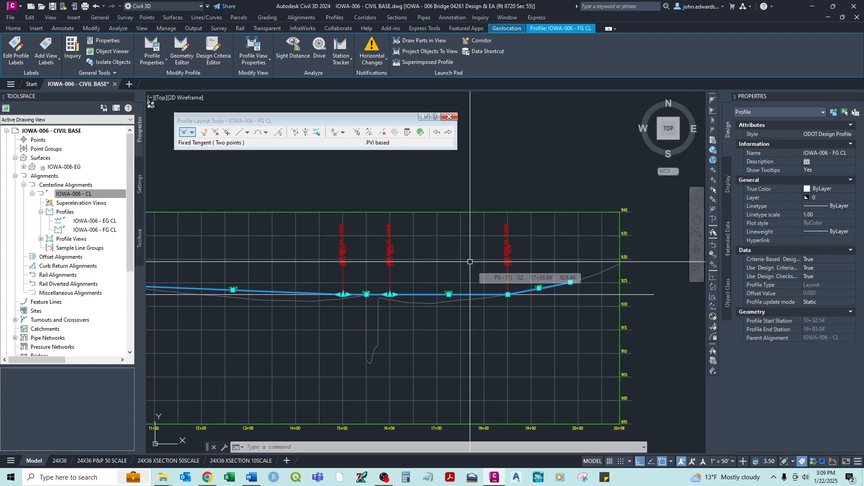
key(Escape)
middle_drag(358, 308, 443, 293)
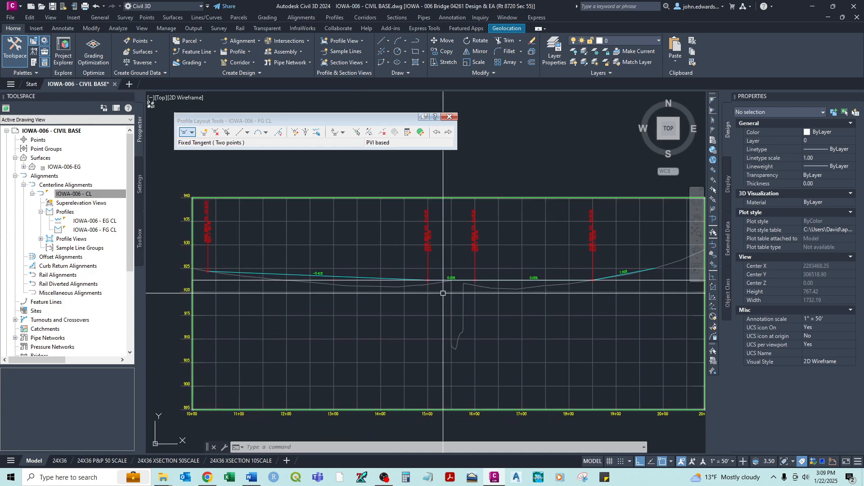
mouse_move(291, 266)
middle_down()
mouse_move(331, 267)
mouse_move(256, 264)
middle_up()
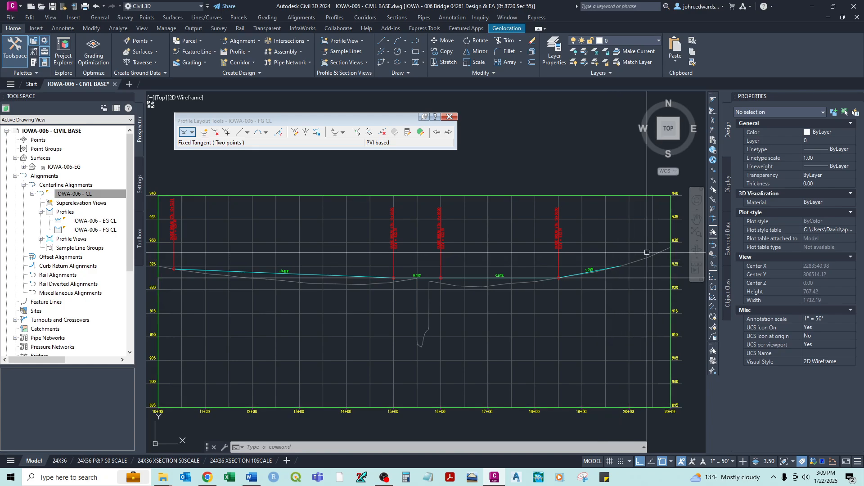
Step: Examine the finished-grade profile's grade breaks from its uphill tie-in back to the start, then around stations 15+00 and 16+00
scroll(584, 279, up, 2)
click(583, 278)
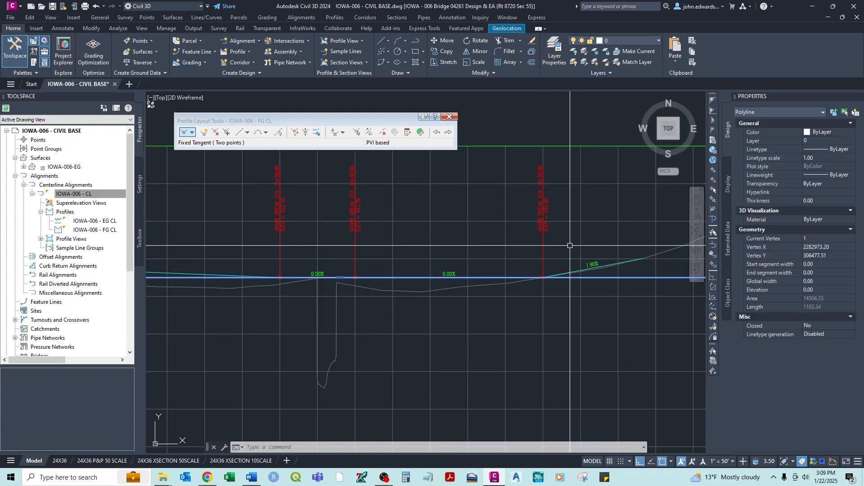
key(Escape)
middle_drag(569, 245, 516, 256)
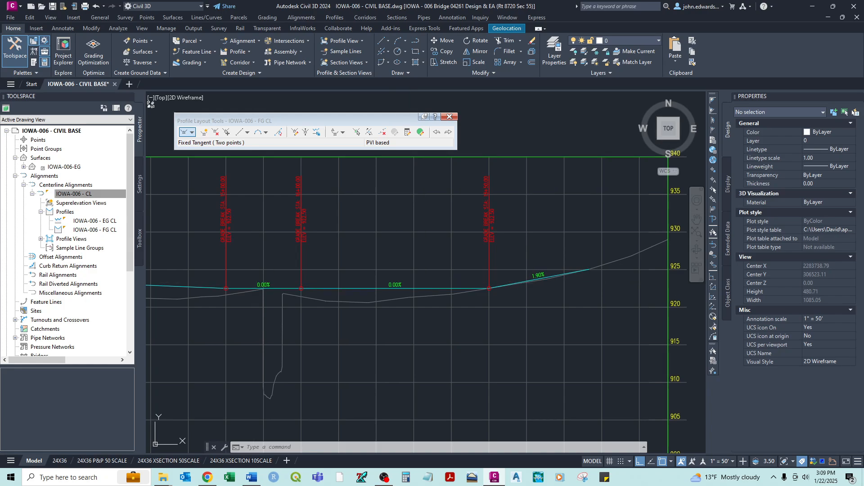
middle_drag(250, 278, 403, 286)
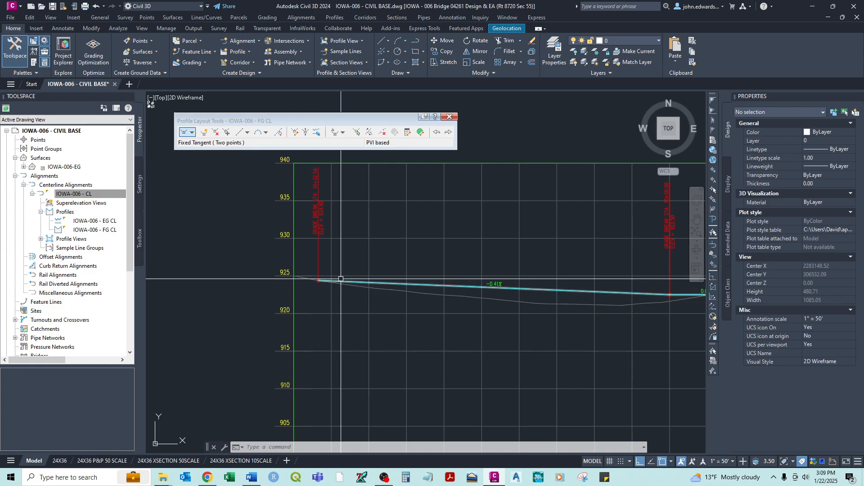
scroll(578, 294, down, 2)
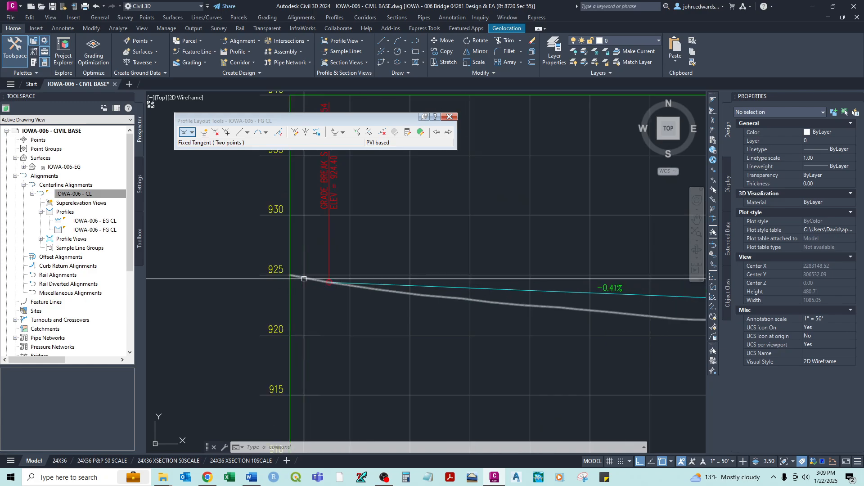
scroll(470, 290, up, 4)
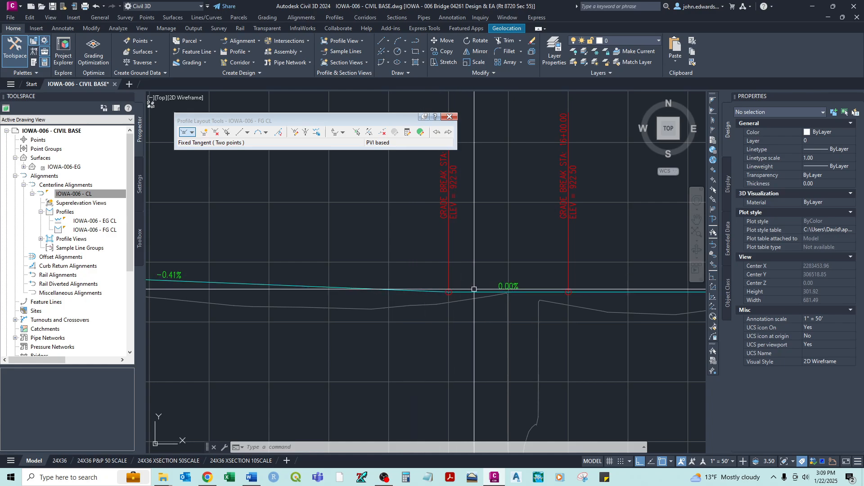
Step: Add a free parabolic vertical curve with a K value of 10 between the -0.41% tangent and the flat tangent at station 15+00
click(266, 132)
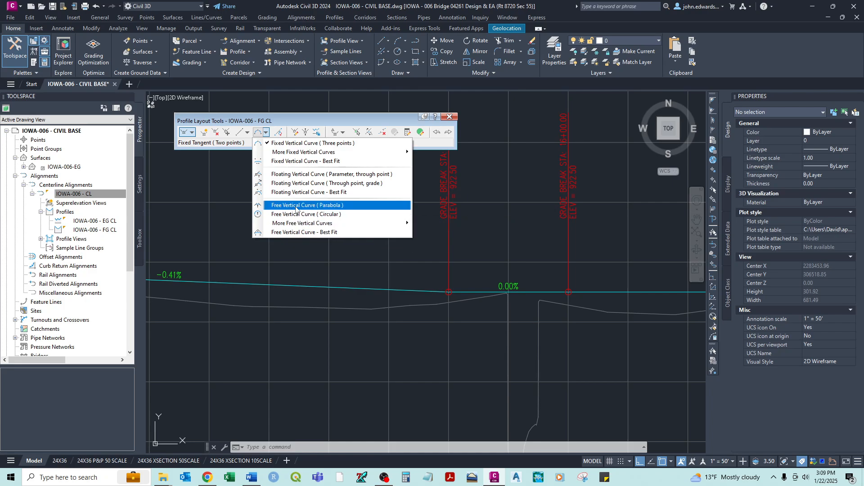
click(296, 207)
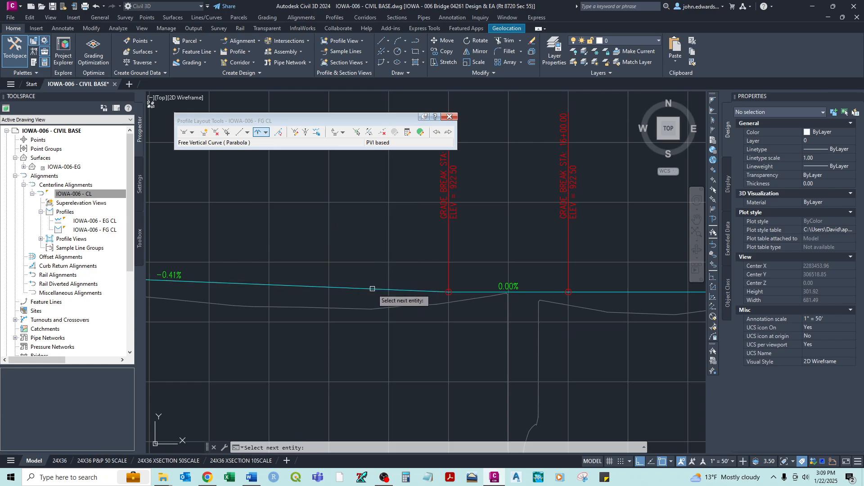
click(371, 285)
click(464, 292)
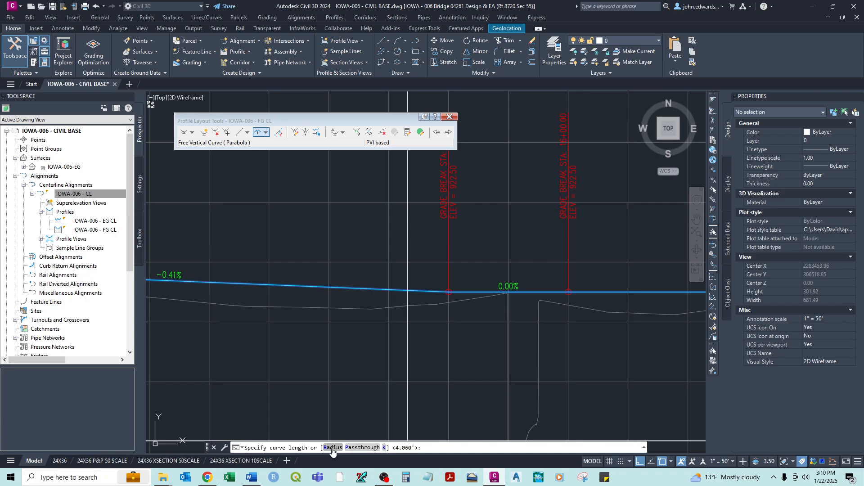
click(383, 447)
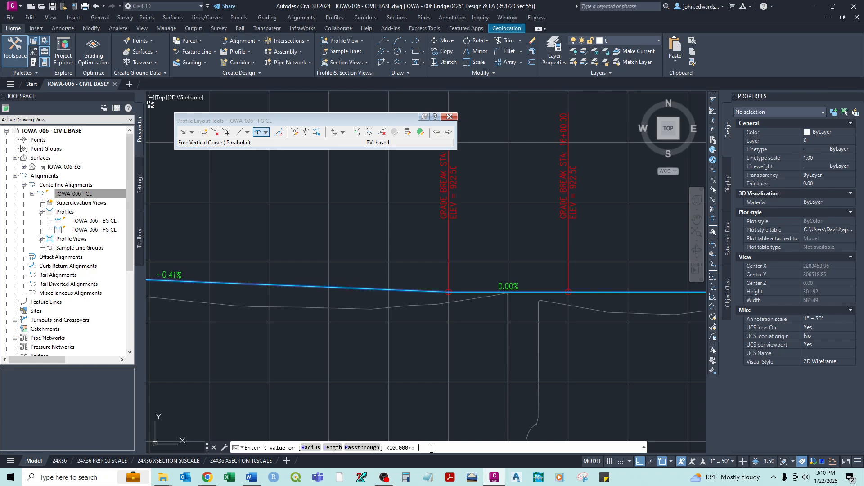
key(Return)
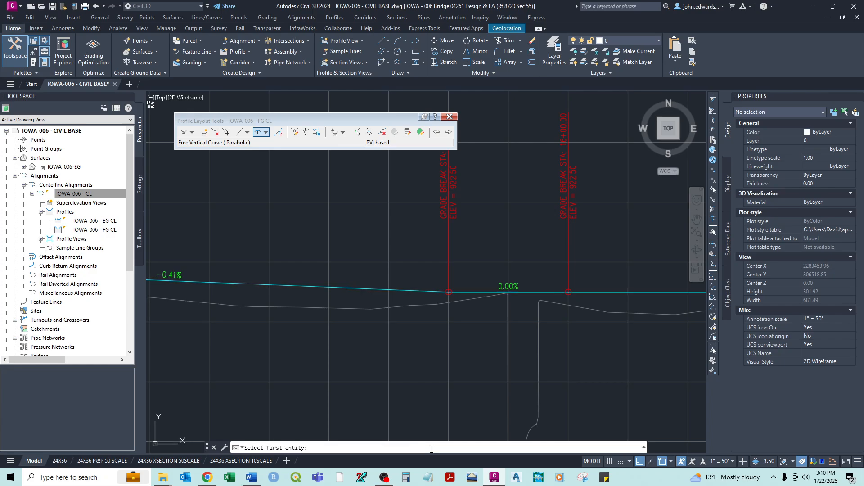
key(Escape)
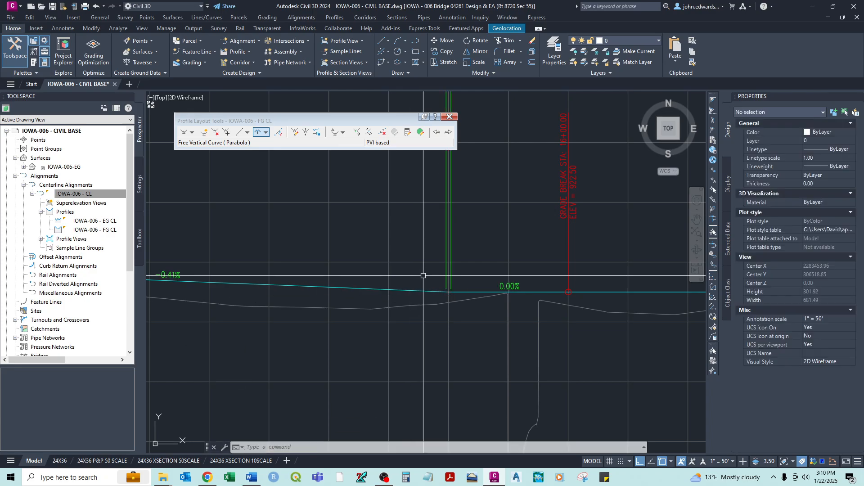
Step: Select the finished-grade profile and inspect the vertical curve at station 15+00 and its labels
scroll(444, 288, up, 10)
scroll(449, 331, up, 5)
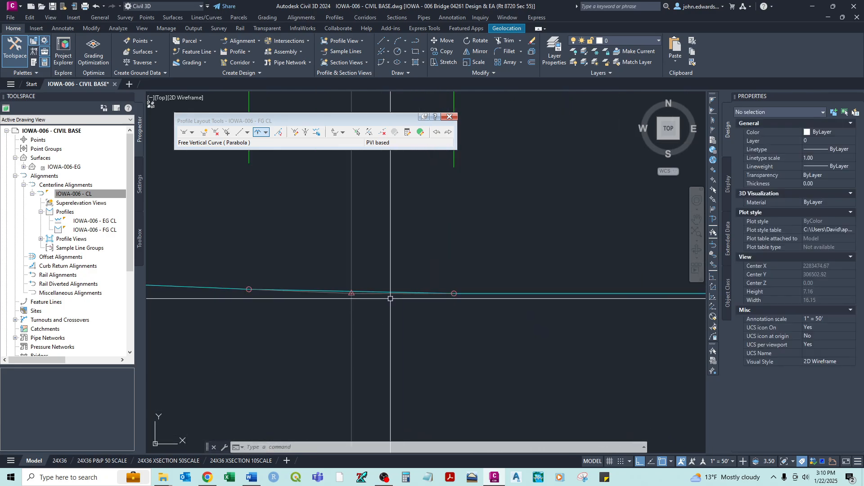
click(363, 297)
scroll(363, 287, down, 15)
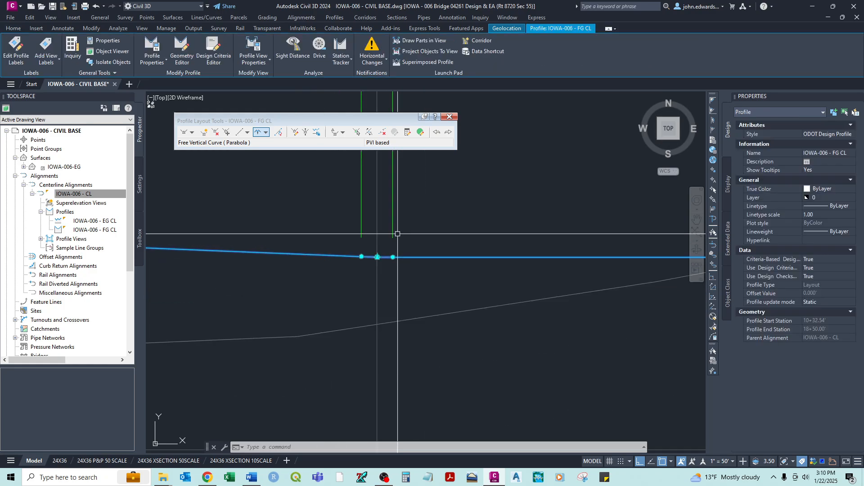
middle_drag(423, 179, 400, 302)
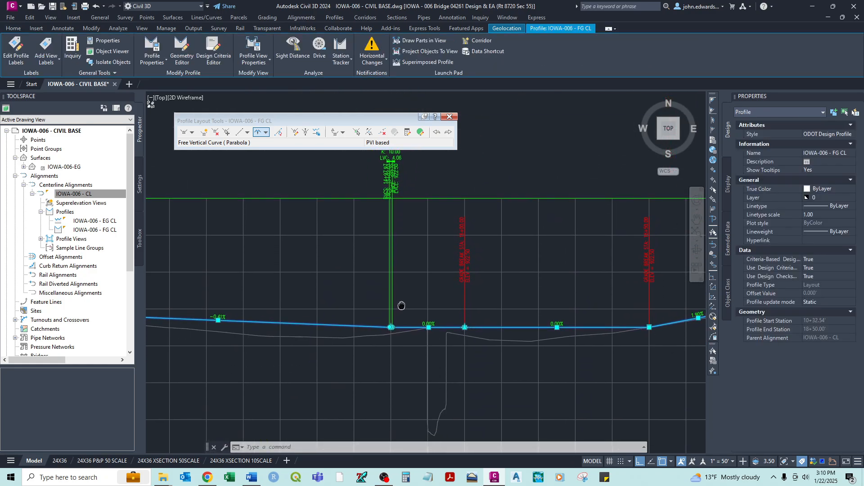
scroll(409, 351, up, 10)
scroll(396, 352, down, 6)
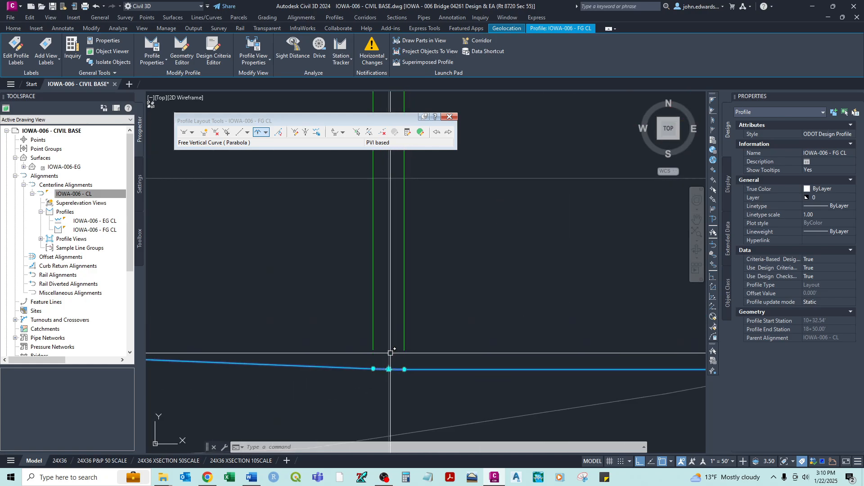
middle_drag(384, 273, 385, 301)
Step: Check the station 15+00 curve's length, K value and design check in the profile entity table, close it, and deselect the profile
click(419, 132)
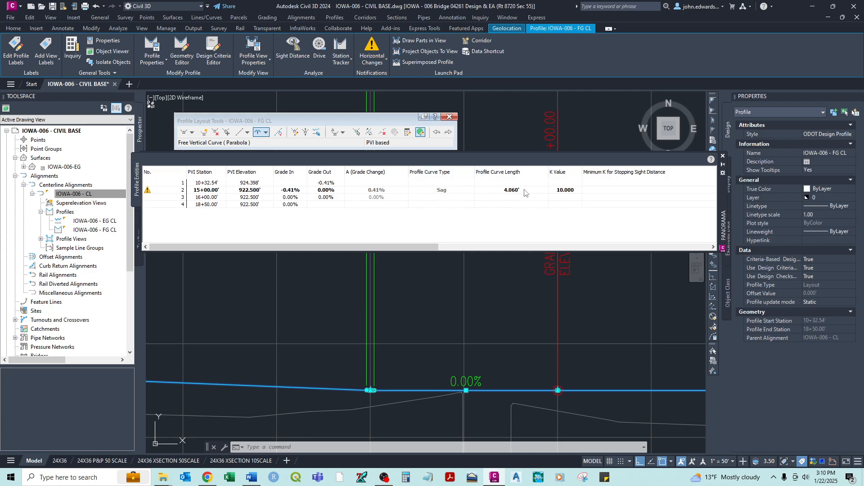
click(566, 191)
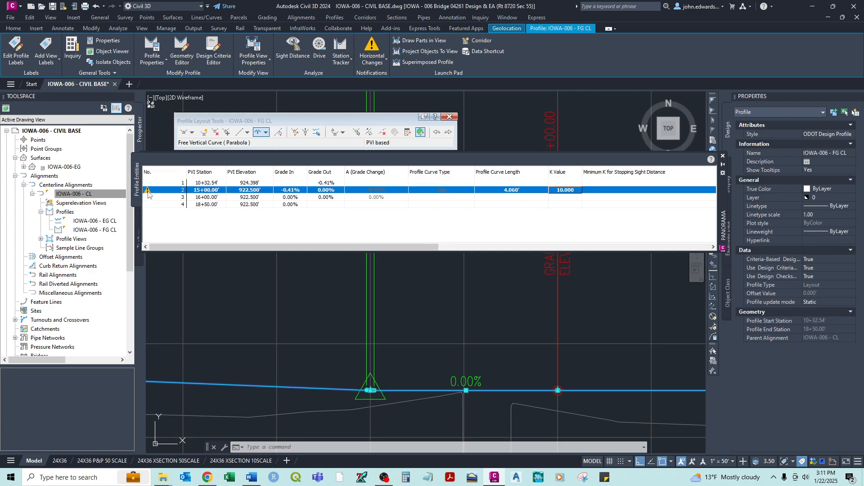
mouse_move(148, 193)
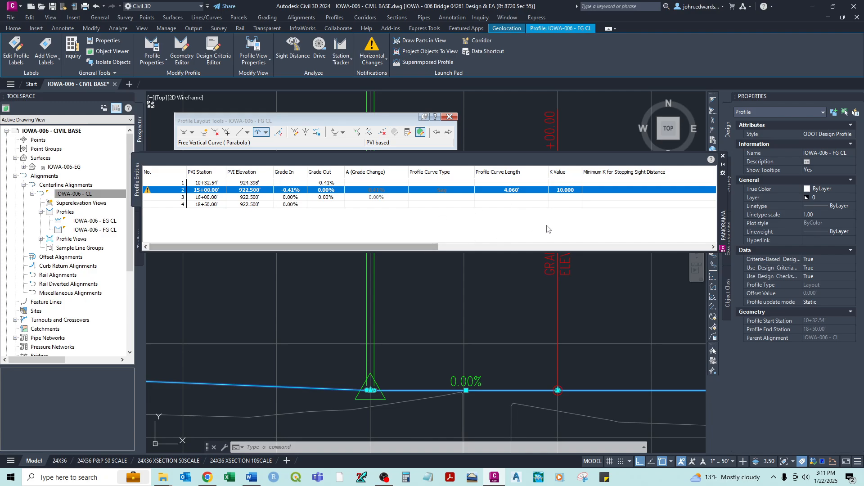
click(723, 156)
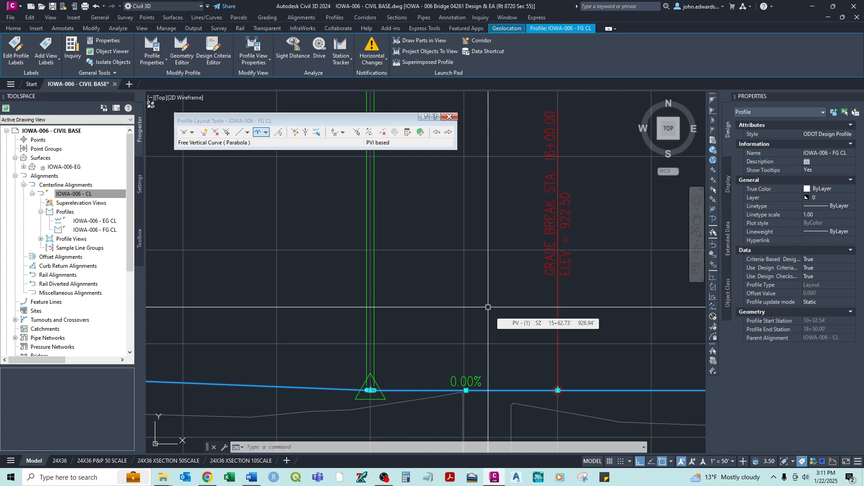
scroll(488, 307, down, 3)
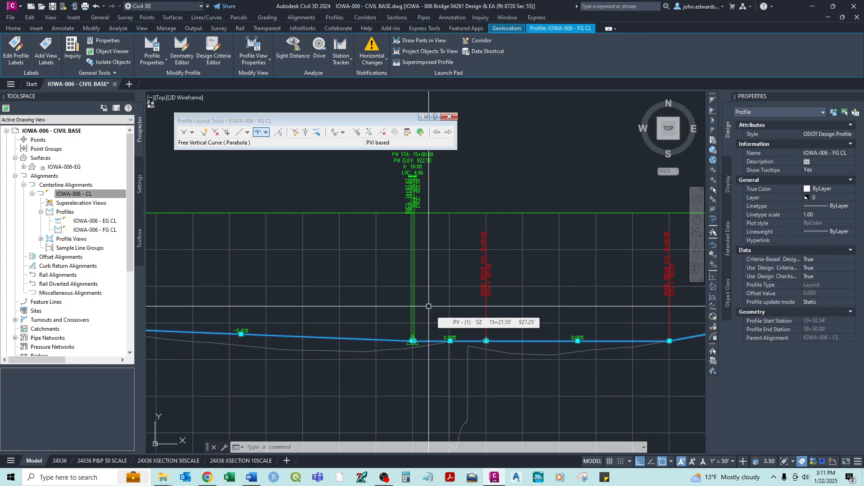
middle_drag(424, 306, 296, 275)
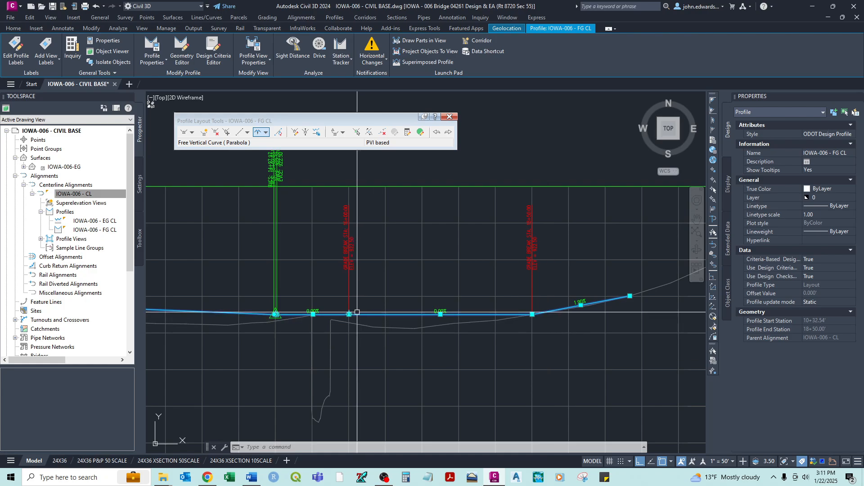
key(Escape)
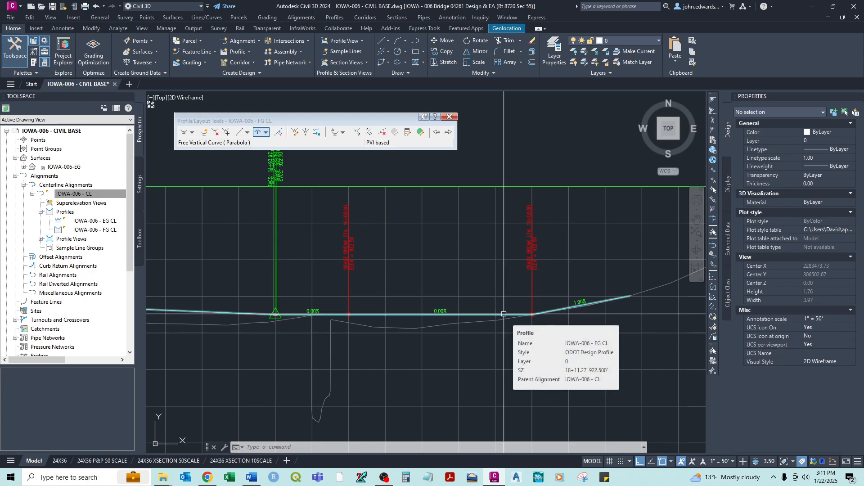
Step: Add a free parabolic vertical curve with a K value of 50 between the flat tangent and the 1.90% tangent at station 18+50
scroll(504, 314, up, 6)
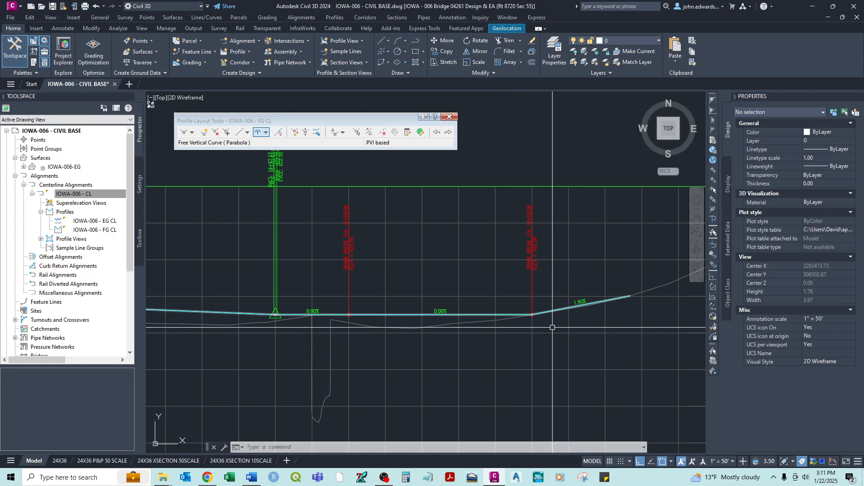
mouse_move(544, 300)
middle_down()
mouse_move(432, 312)
mouse_move(461, 308)
middle_up()
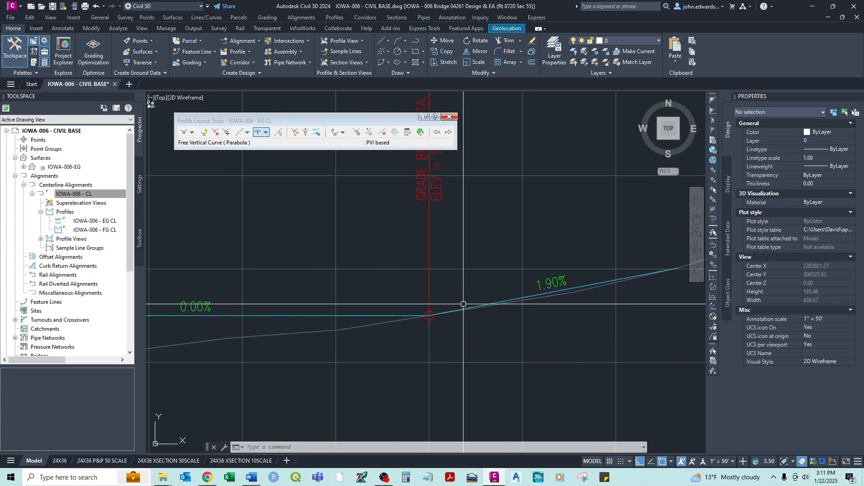
click(255, 133)
click(361, 315)
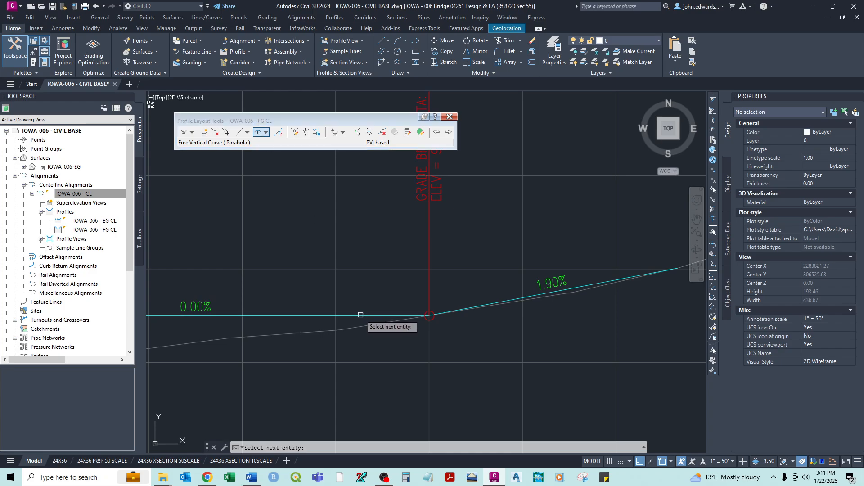
click(524, 294)
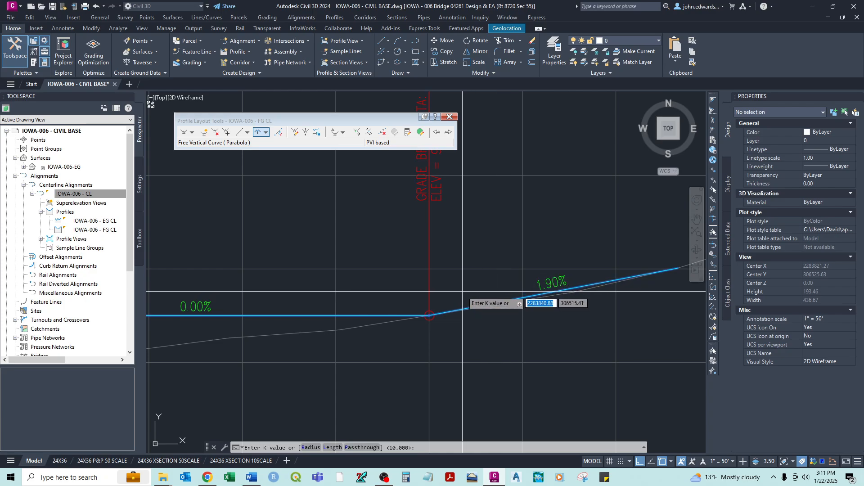
text(50)
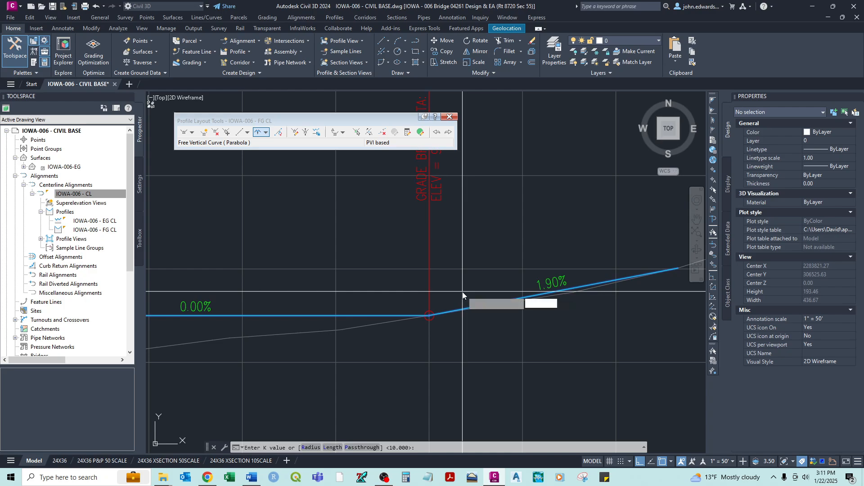
key(Return)
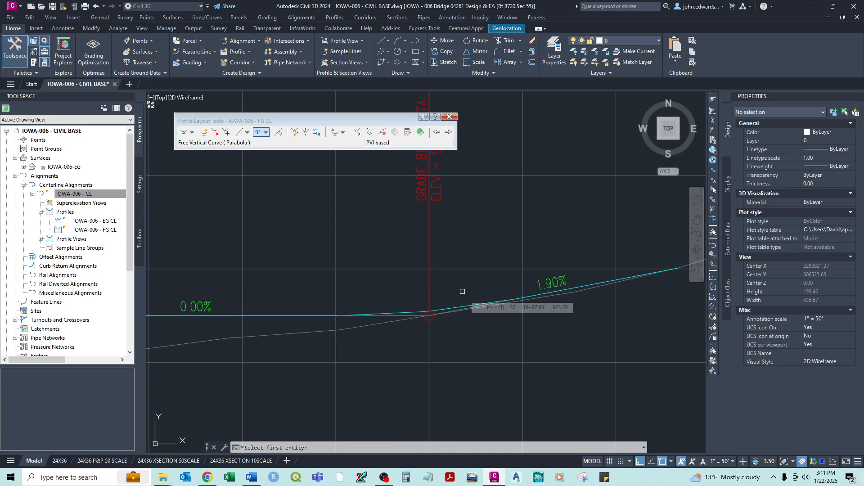
key(Return)
Step: Inspect the vertical curve near station 18+50 in the profile view and examine its length, K value and design check in the entity table
scroll(482, 287, down, 5)
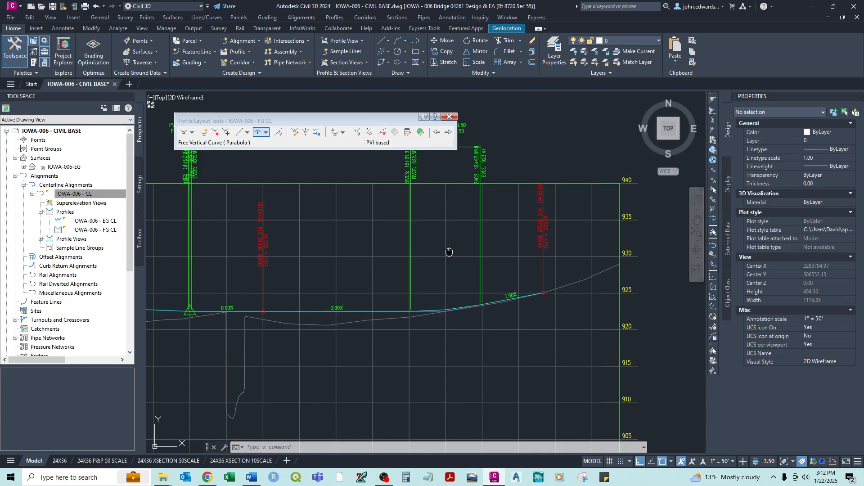
scroll(449, 323, up, 4)
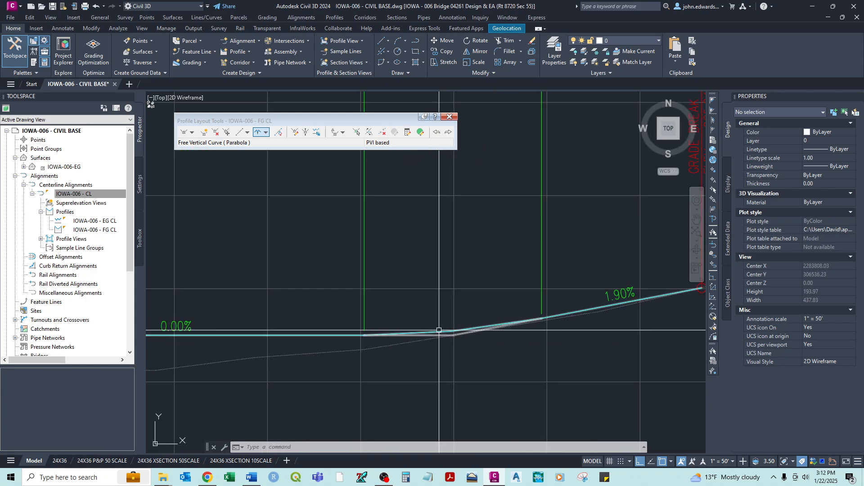
click(440, 333)
key(Escape)
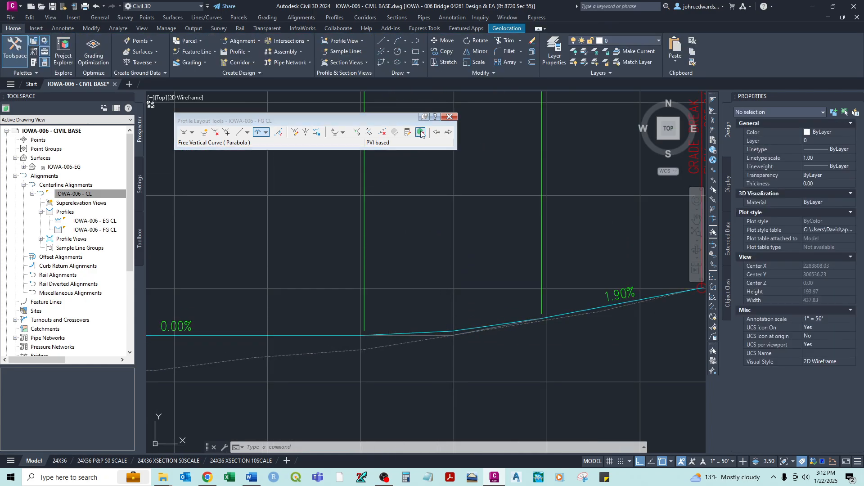
click(421, 132)
click(571, 204)
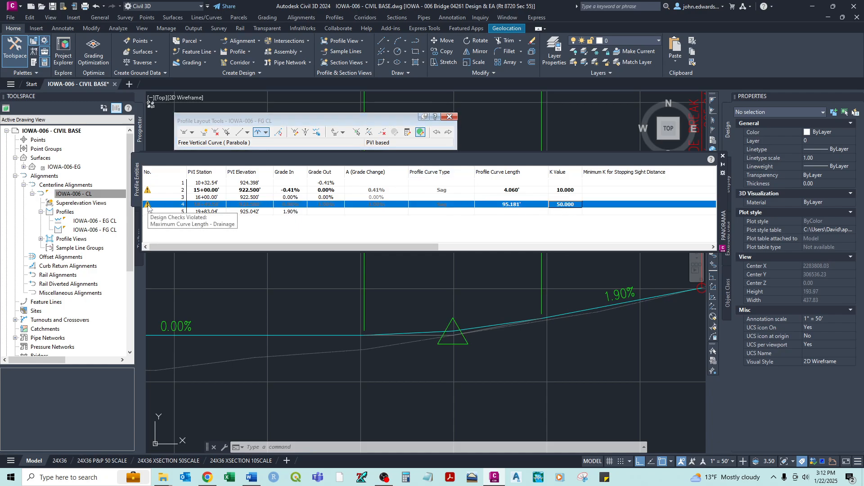
click(723, 156)
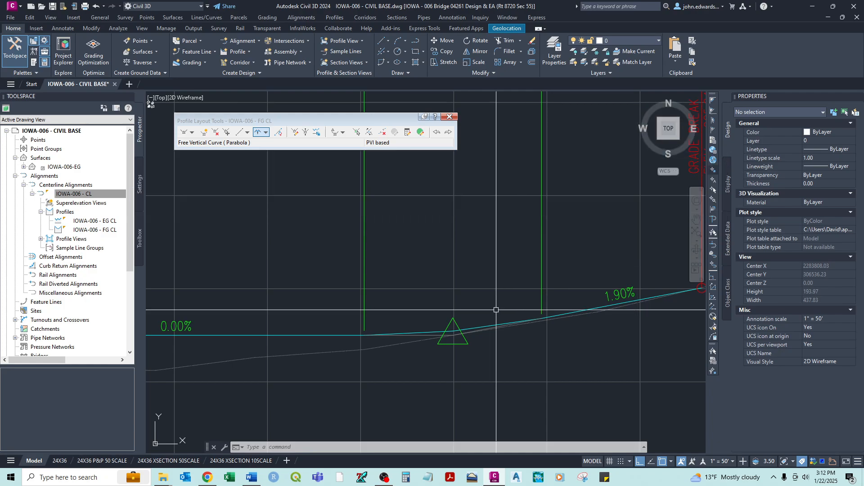
scroll(479, 309, down, 2)
scroll(471, 301, down, 4)
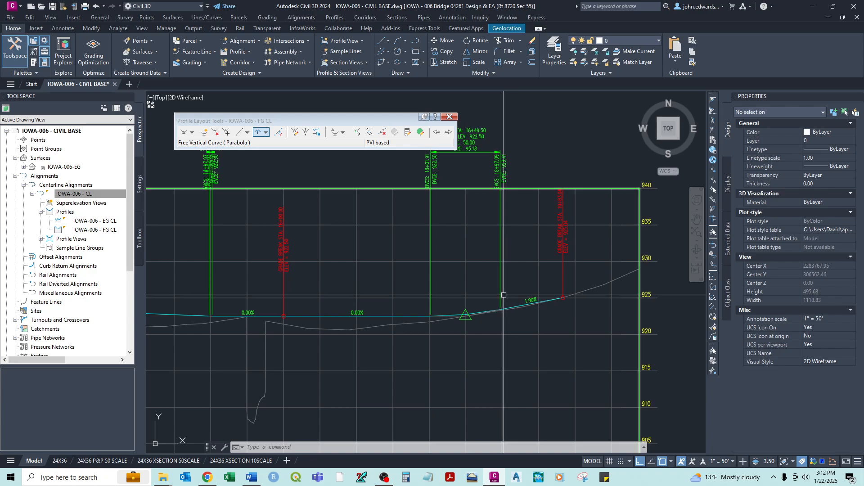
scroll(494, 280, up, 6)
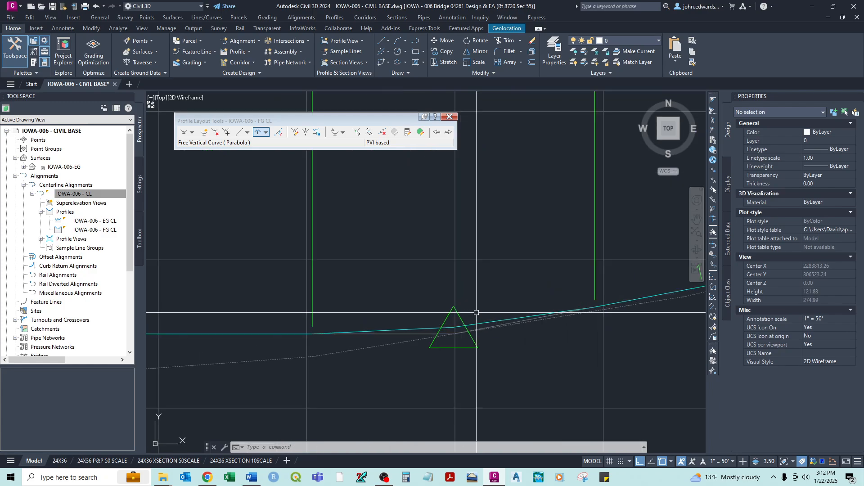
Step: Set the K value of the vertical curve at PVI station 18+49.50 to 64 in the profile entity table
click(473, 324)
click(479, 318)
scroll(482, 323, down, 4)
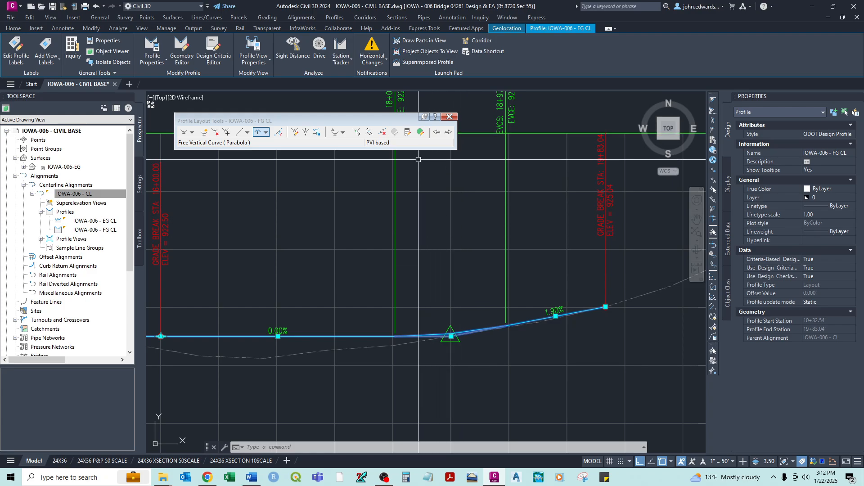
click(420, 132)
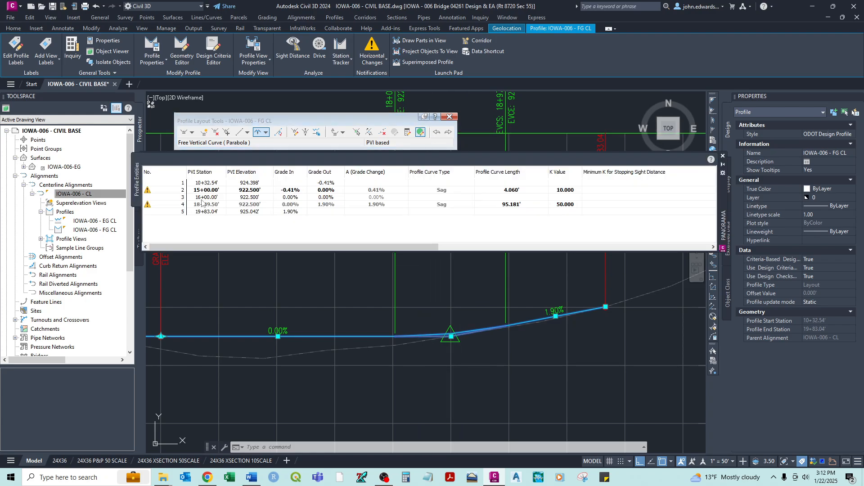
click(566, 206)
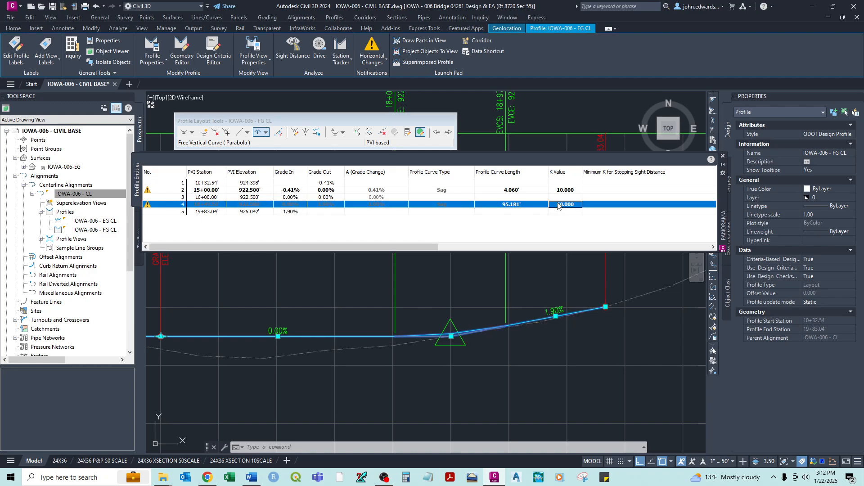
click(564, 204)
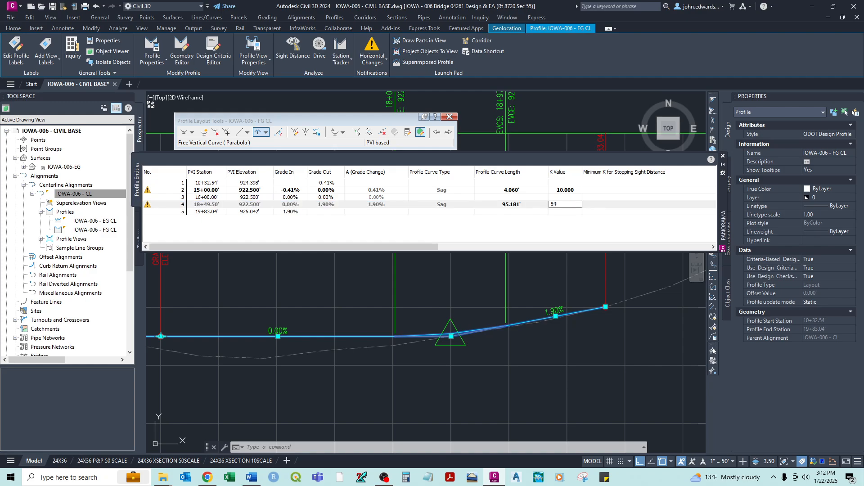
key(Return)
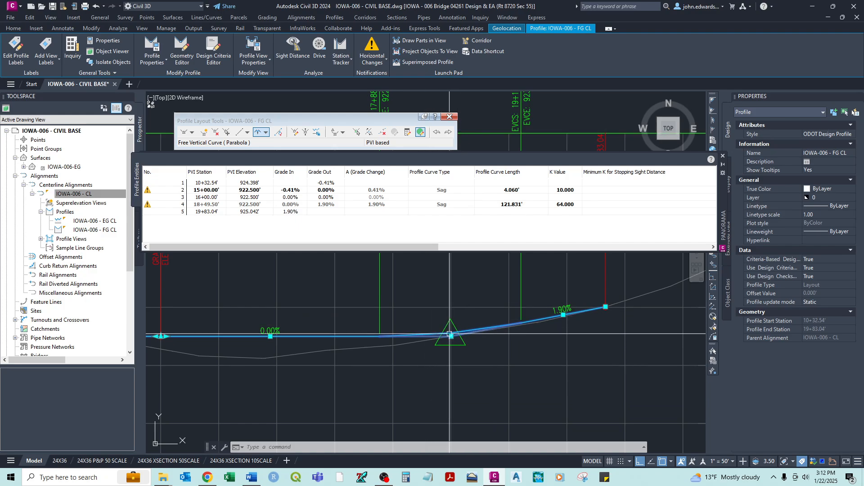
Step: Set the K value of the station 15+00 vertical curve to 64, then close the entity table and deselect the profile
middle_drag(263, 294, 598, 321)
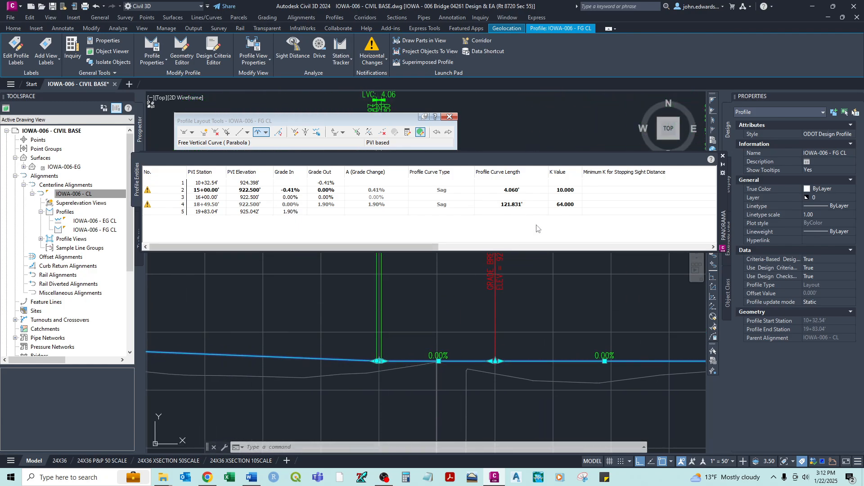
click(563, 191)
click(572, 190)
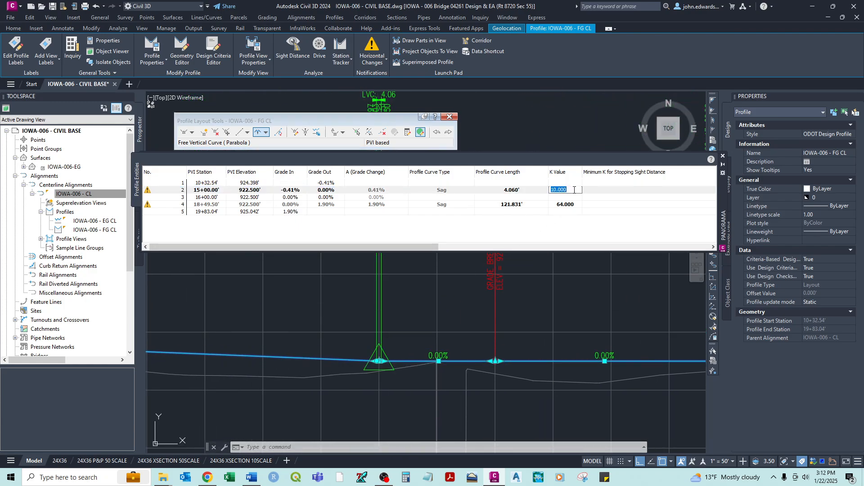
text(64)
key(Return)
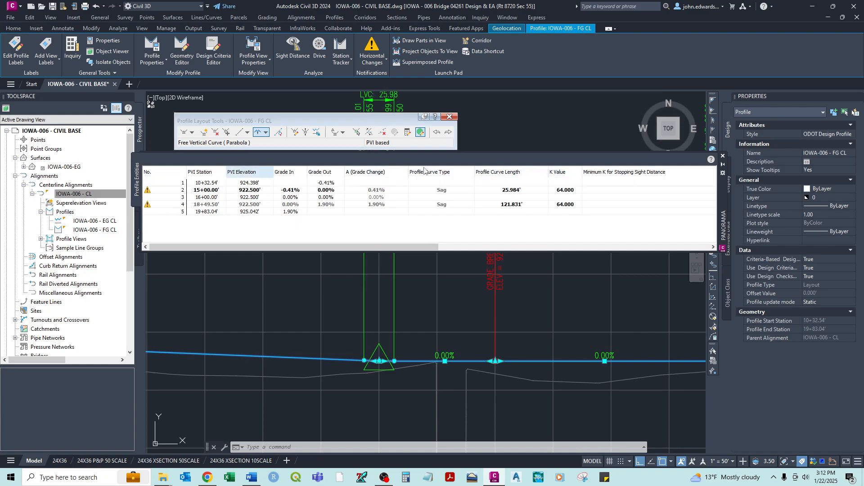
click(723, 156)
middle_drag(519, 301, 457, 293)
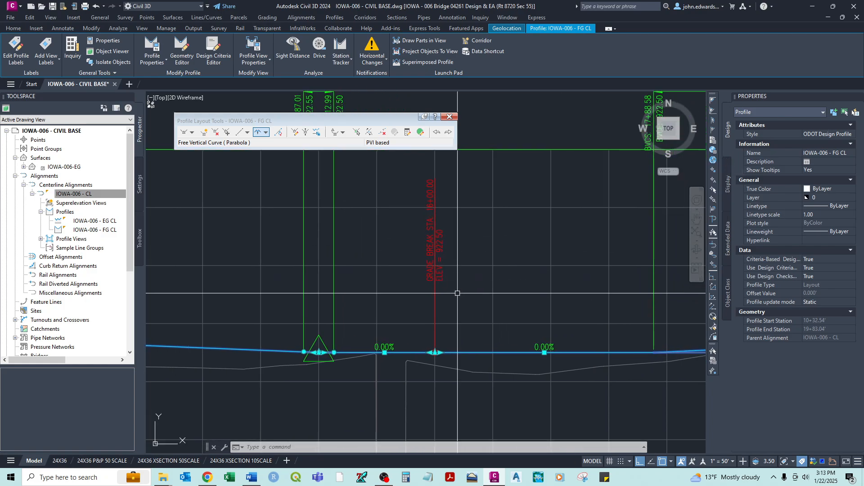
key(Escape)
Step: Examine both vertical curves along the finished-grade profile and the tie-in of its first tangent to existing ground near station 10+00
middle_drag(553, 326, 466, 311)
scroll(467, 311, down, 5)
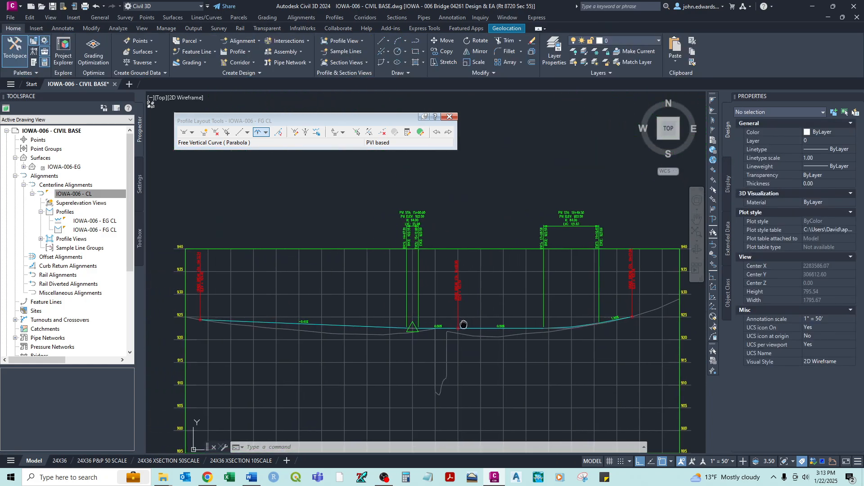
scroll(263, 338, up, 2)
middle_drag(240, 305, 368, 310)
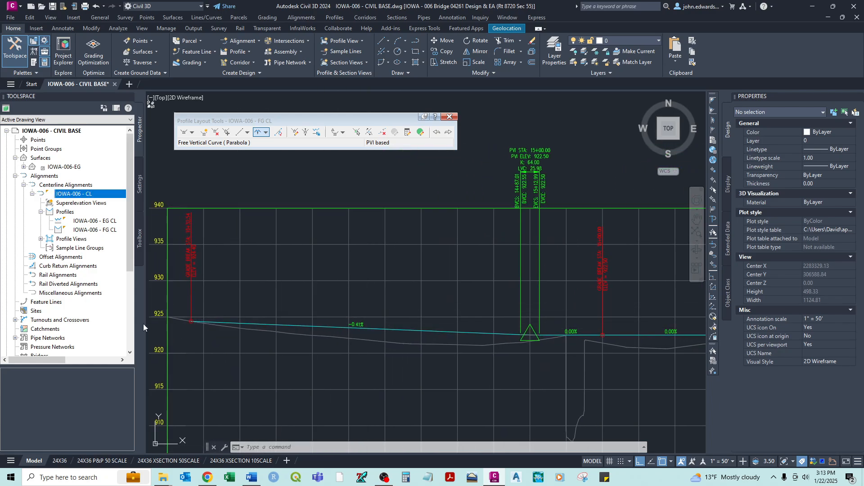
scroll(368, 310, up, 5)
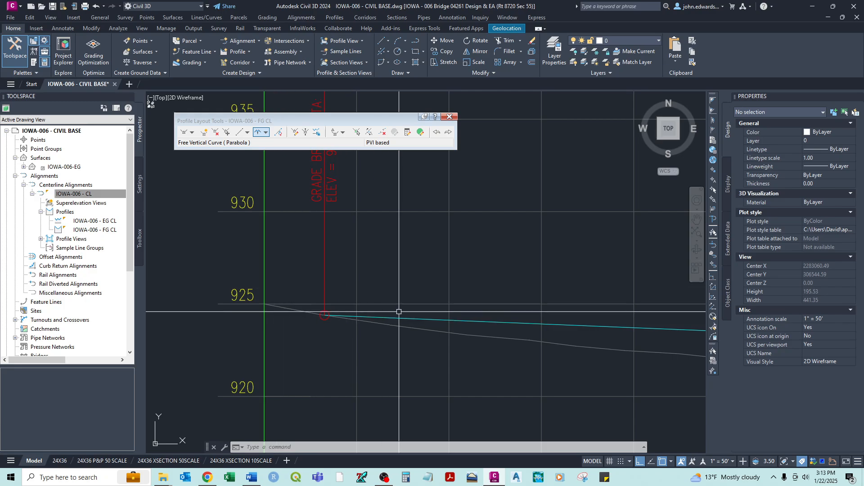
scroll(289, 309, up, 7)
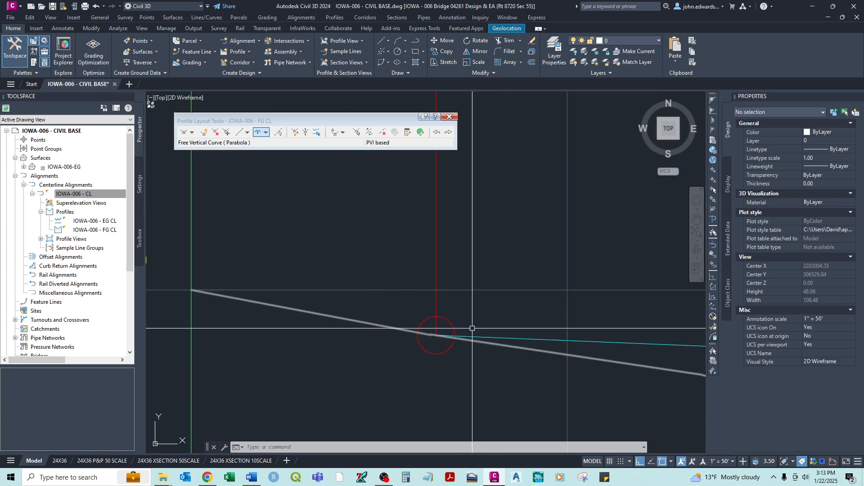
scroll(402, 308, down, 4)
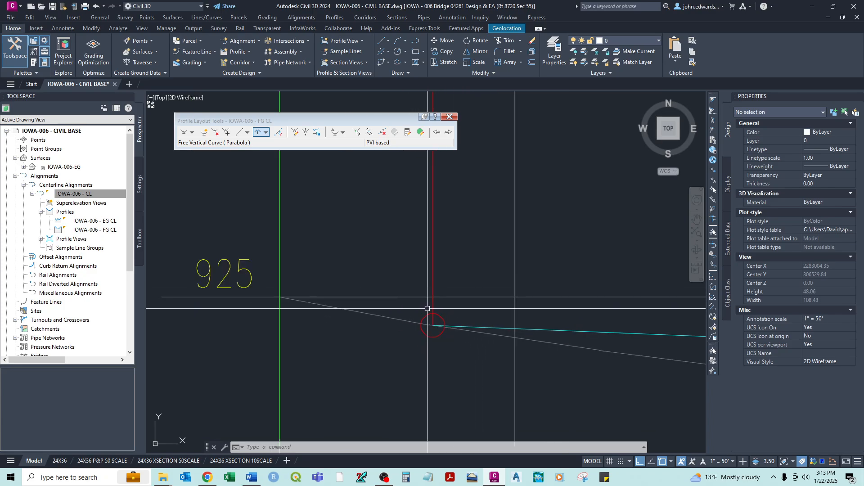
scroll(427, 308, down, 7)
scroll(362, 256, up, 3)
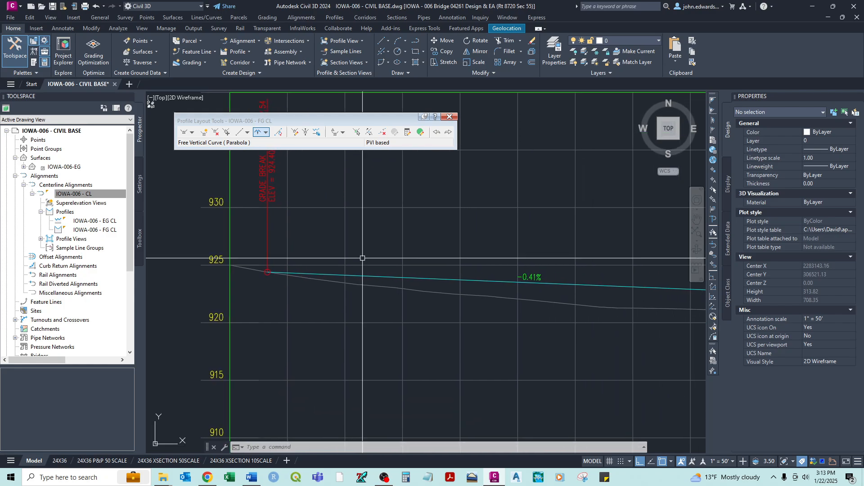
scroll(276, 262, up, 4)
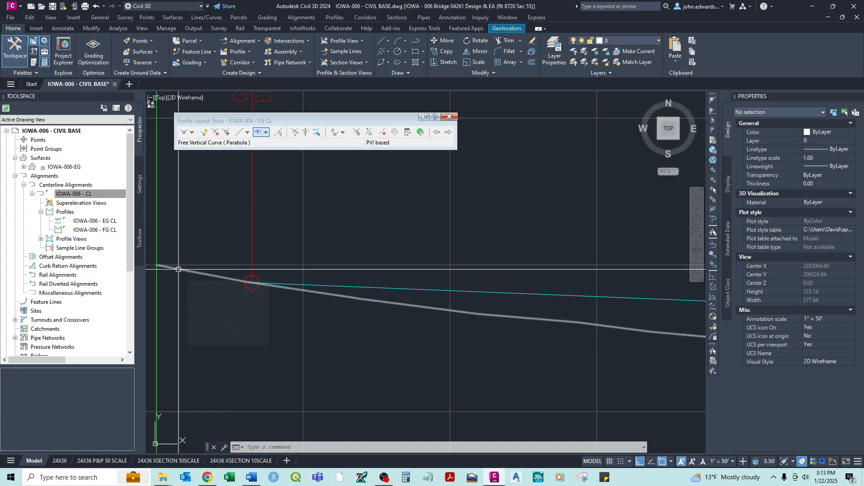
scroll(295, 270, down, 2)
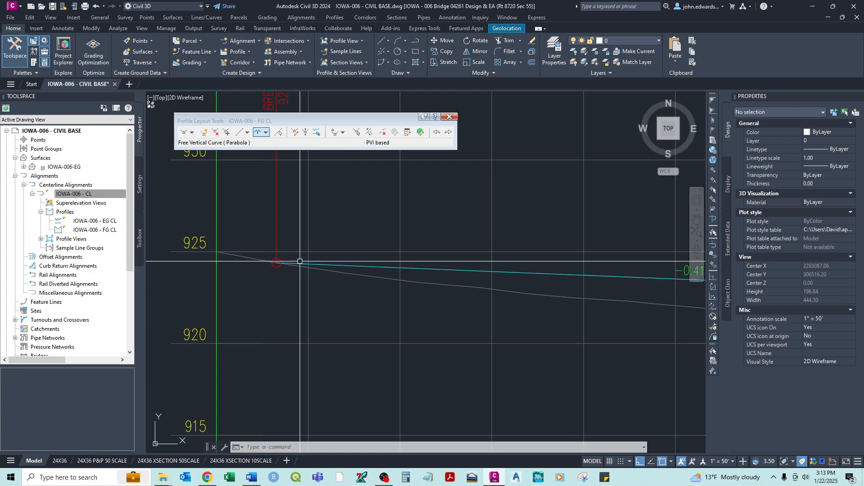
Step: Move the finished-grade profile's start point back to the existing ground at station 10+00, elevation 925
click(300, 262)
click(276, 262)
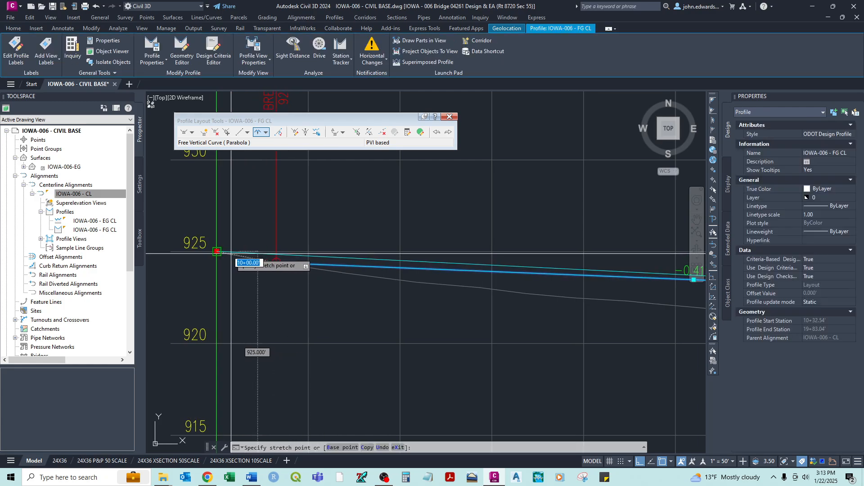
click(223, 254)
middle_drag(453, 286, 392, 301)
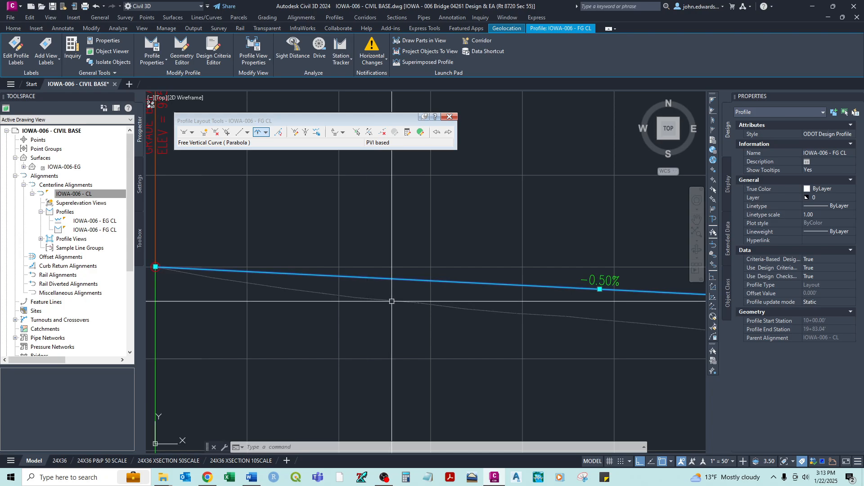
scroll(441, 299, down, 2)
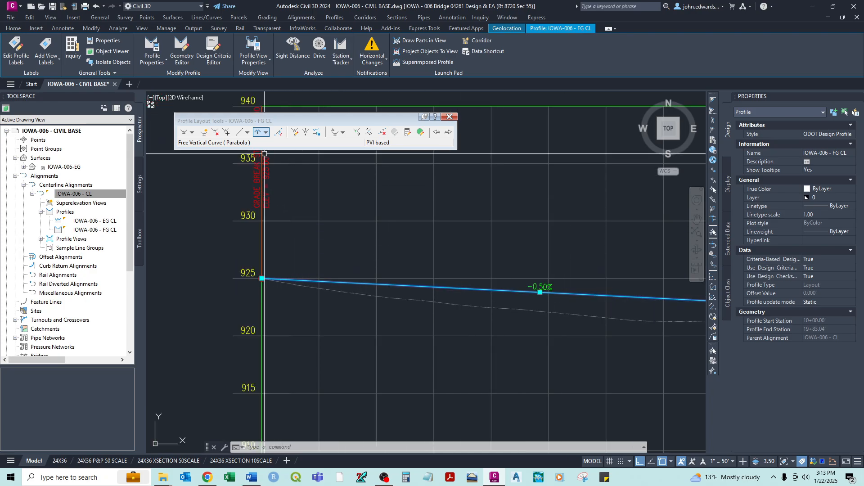
Step: Insert a PVI where existing ground meets the first vertical grid line past the profile start
click(205, 132)
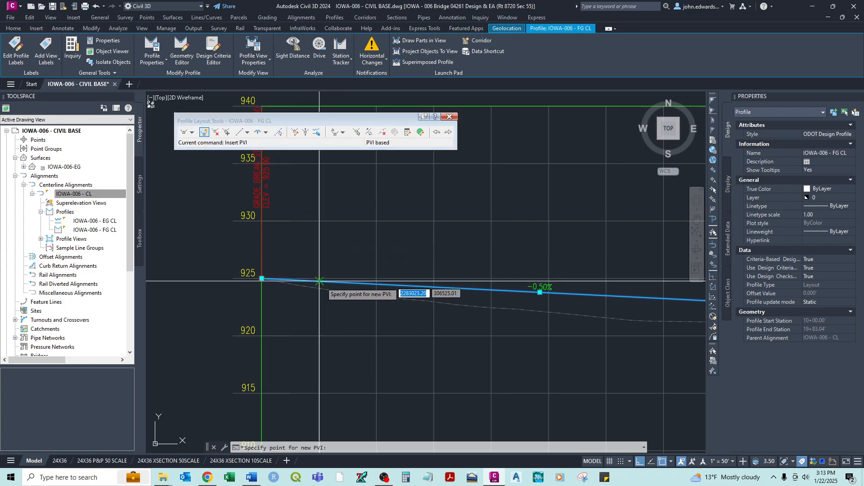
scroll(323, 288, up, 2)
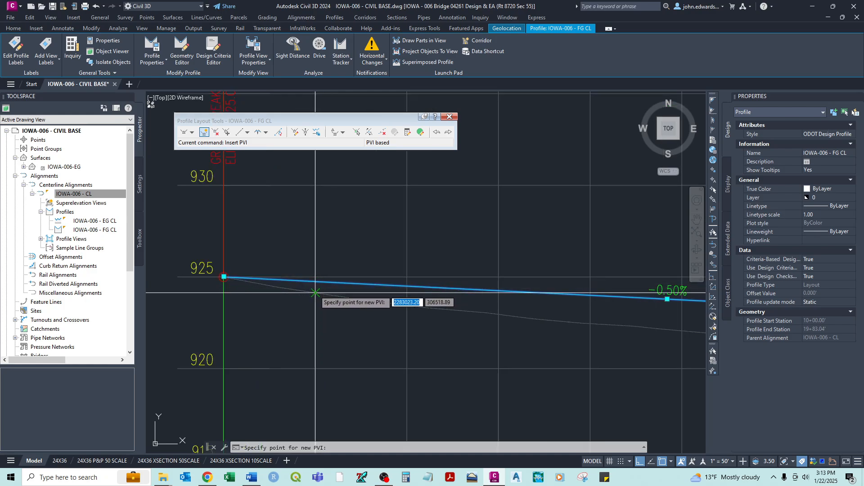
click(315, 293)
key(Return)
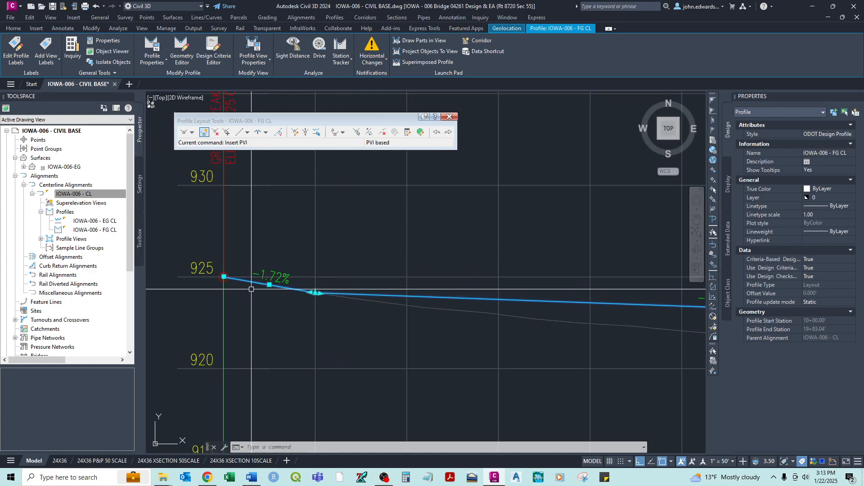
scroll(251, 289, up, 1)
scroll(263, 284, up, 4)
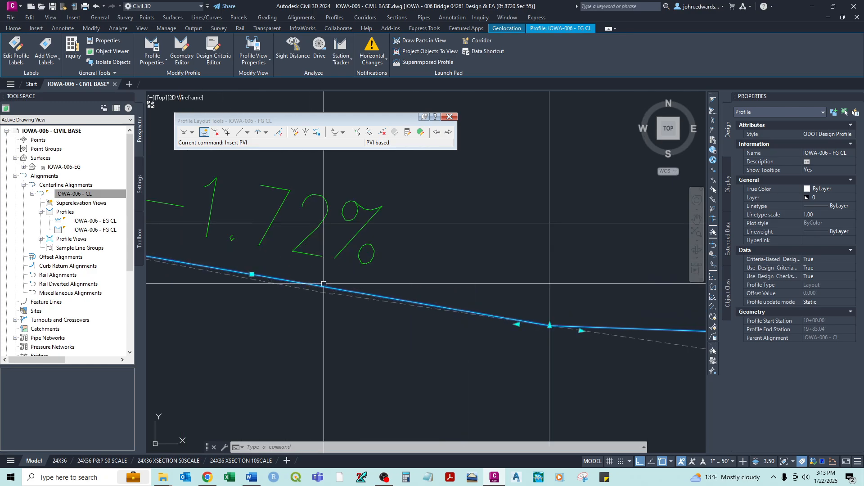
Step: Try moving the new PVI forward along existing ground to just past the second vertical grid line from the profile start
scroll(324, 284, down, 2)
middle_drag(442, 302, 507, 301)
scroll(507, 301, down, 2)
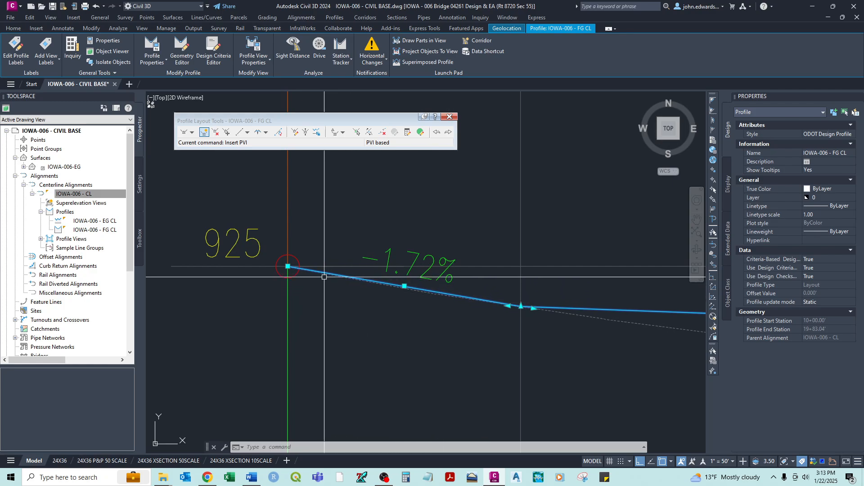
scroll(443, 304, down, 2)
scroll(467, 315, down, 4)
middle_drag(590, 361, 358, 310)
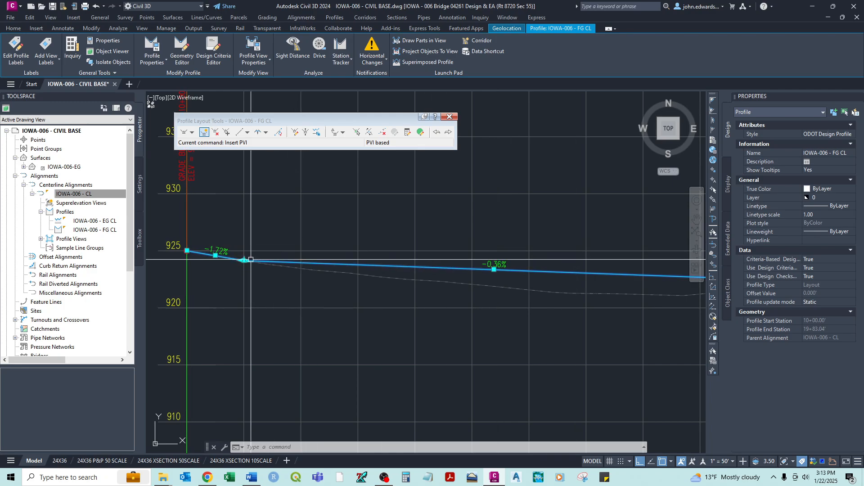
scroll(250, 260, up, 2)
click(247, 259)
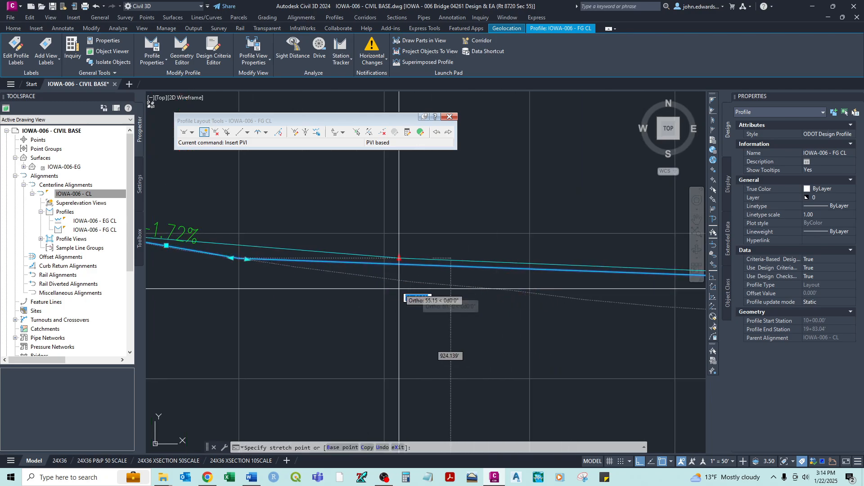
click(412, 283)
scroll(412, 284, up, 2)
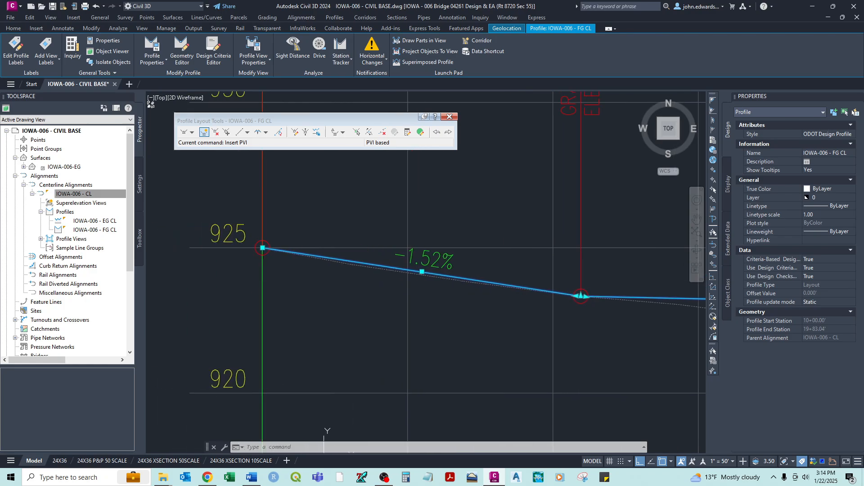
Step: Move the new PVI back along existing ground to about station 10+67.90, elevation 923.87, and review the resulting tangents
scroll(416, 282, down, 3)
middle_drag(447, 292, 598, 286)
scroll(404, 267, up, 4)
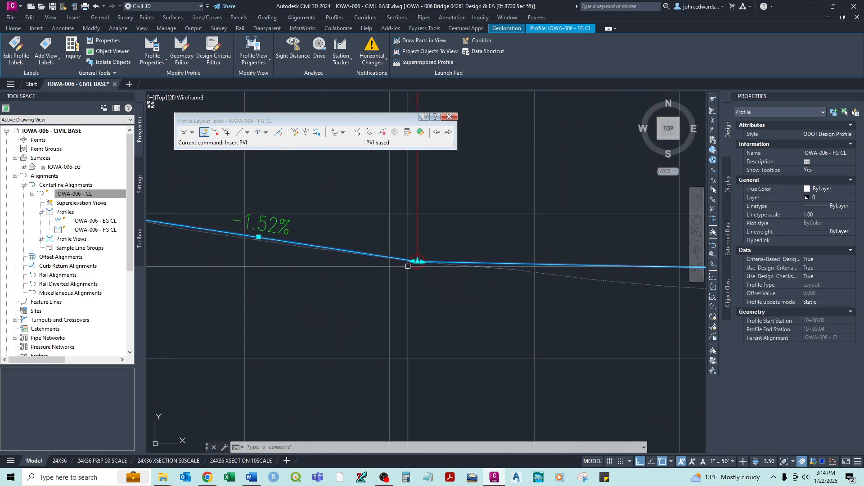
click(418, 260)
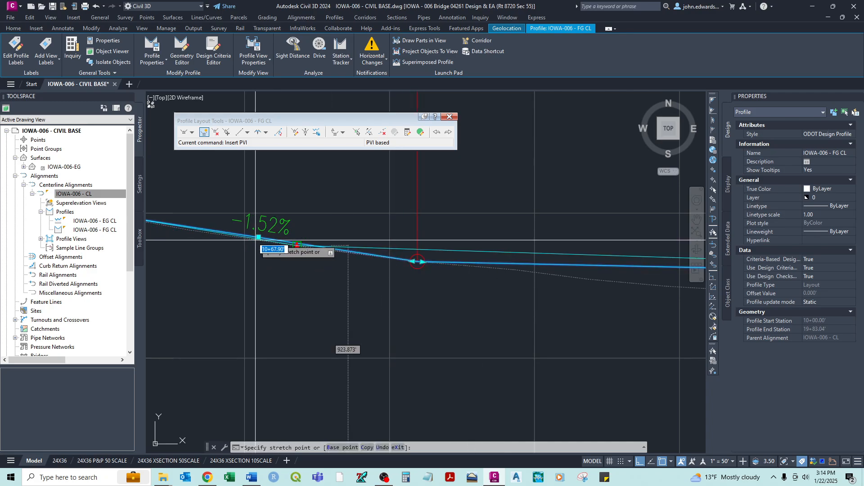
click(297, 245)
scroll(315, 247, down, 4)
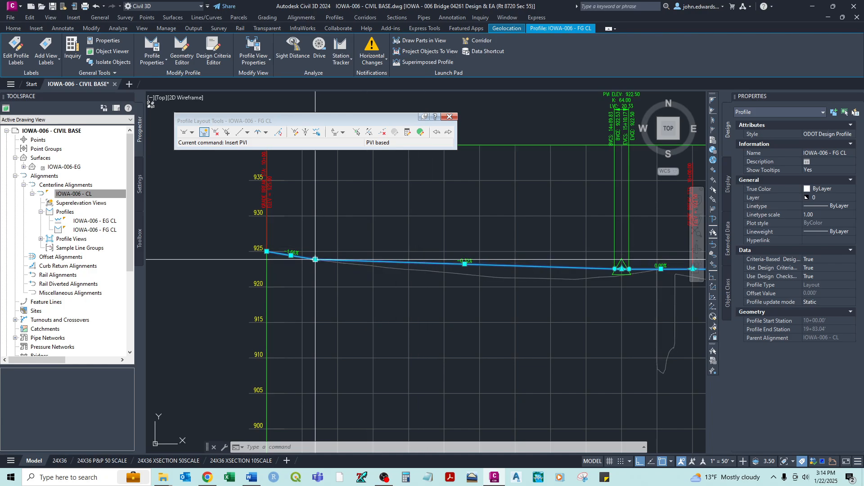
scroll(319, 254, up, 2)
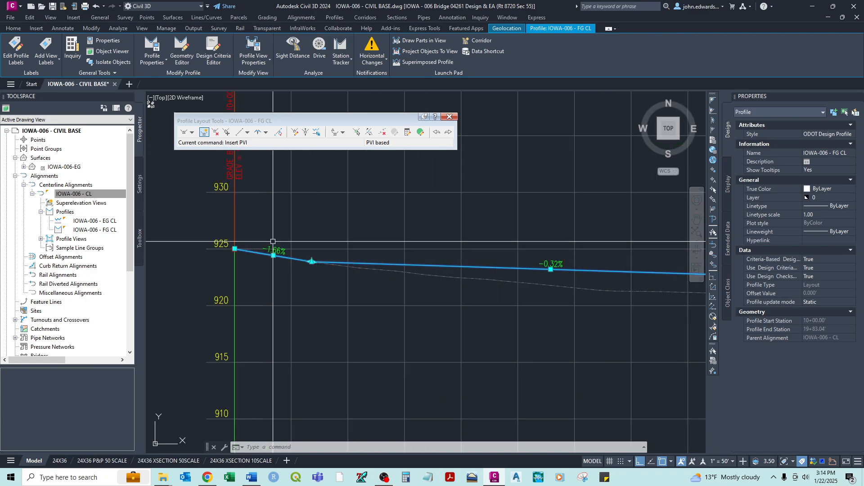
scroll(273, 243, up, 2)
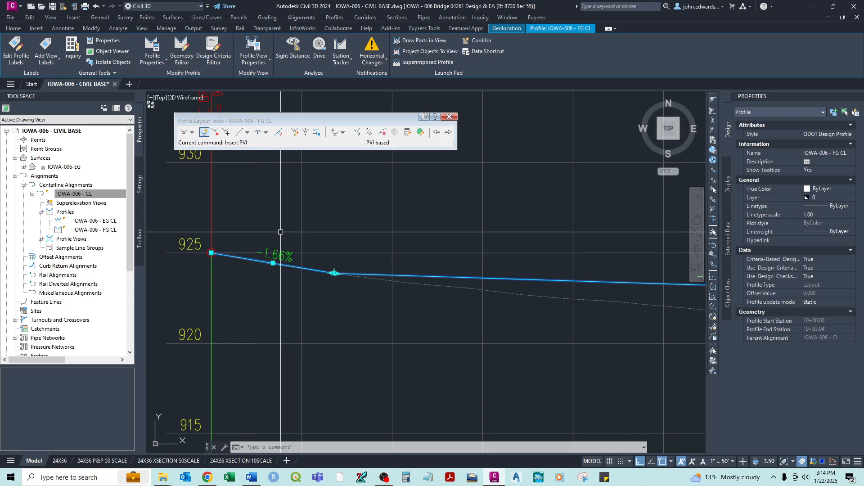
middle_drag(367, 243, 231, 243)
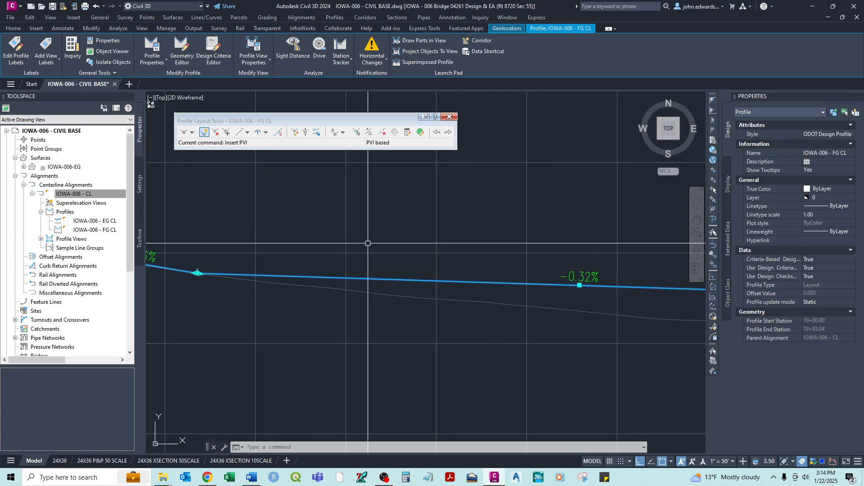
scroll(433, 251, down, 3)
middle_drag(520, 263, 491, 265)
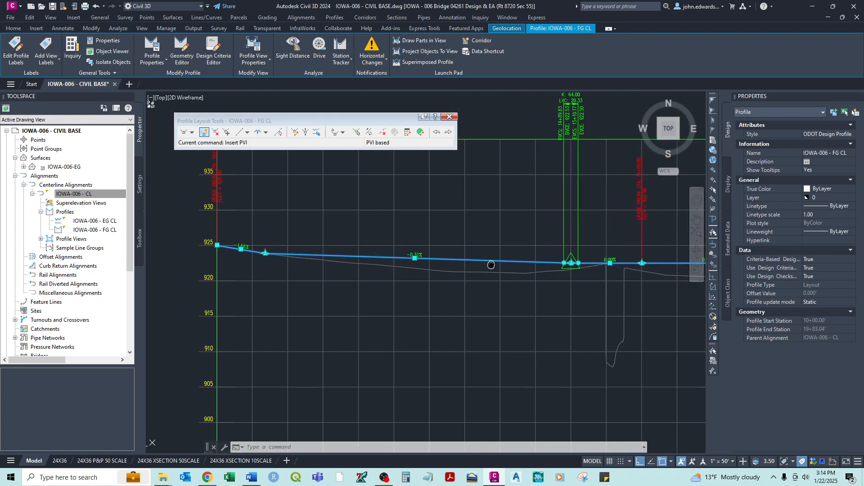
Step: Add a free parabolic vertical curve with K value 64 between the -1.66% and -0.32% tangents near the profile start
scroll(418, 236, up, 4)
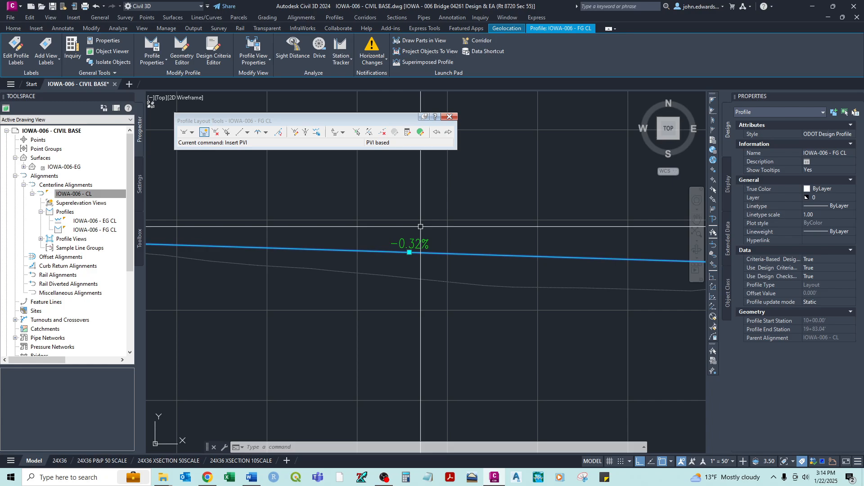
scroll(420, 226, down, 2)
middle_drag(277, 225, 369, 239)
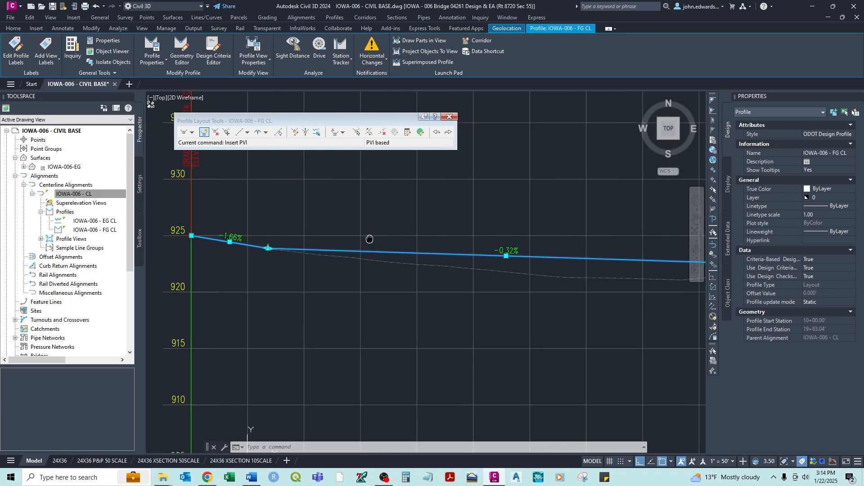
scroll(261, 234, up, 2)
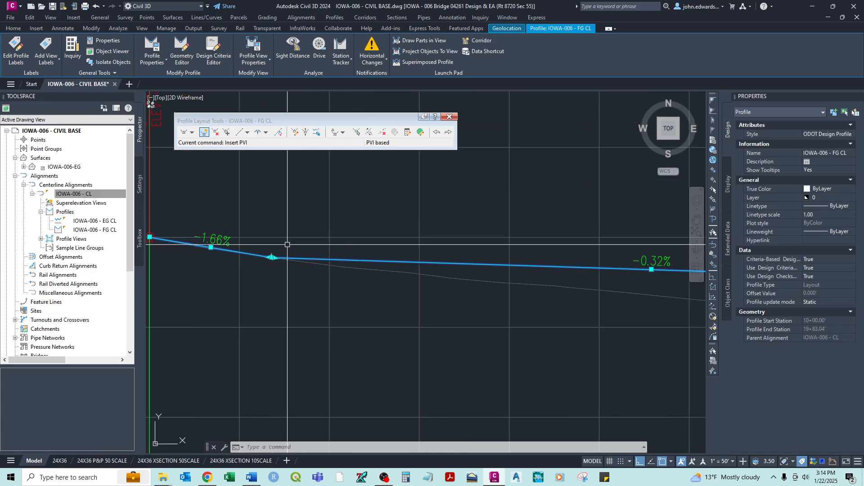
scroll(279, 245, up, 2)
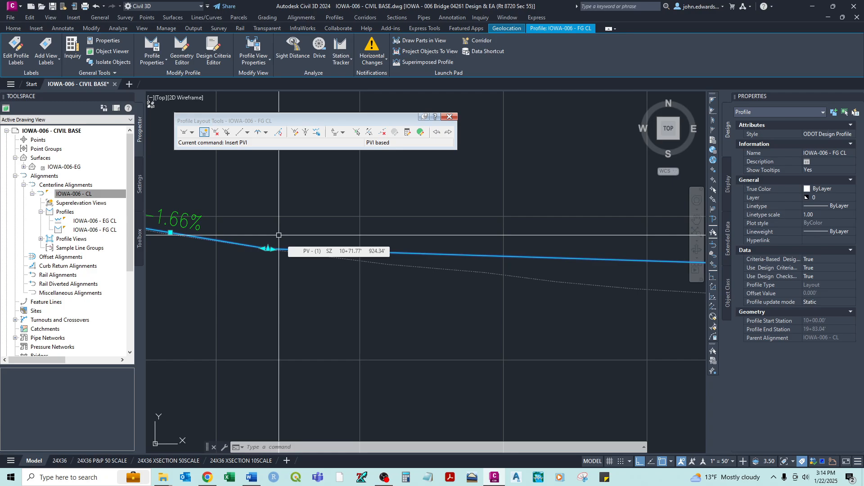
scroll(288, 238, down, 3)
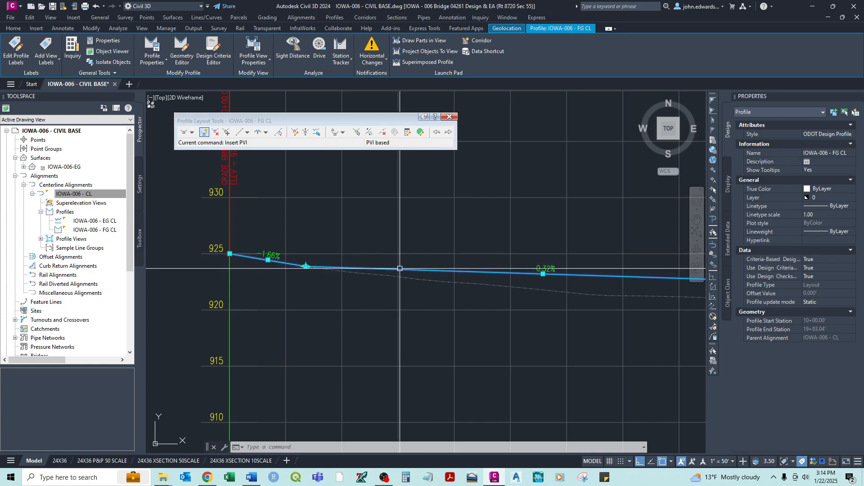
click(256, 133)
scroll(293, 258, up, 4)
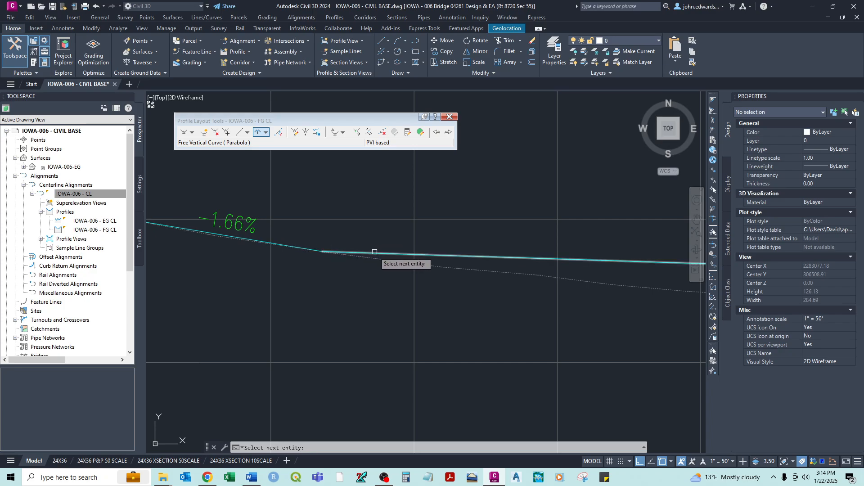
click(360, 252)
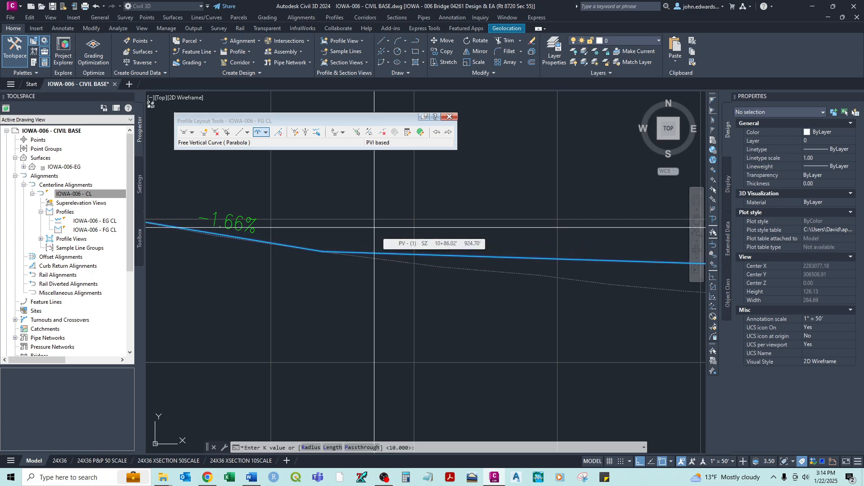
text(64)
key(Return)
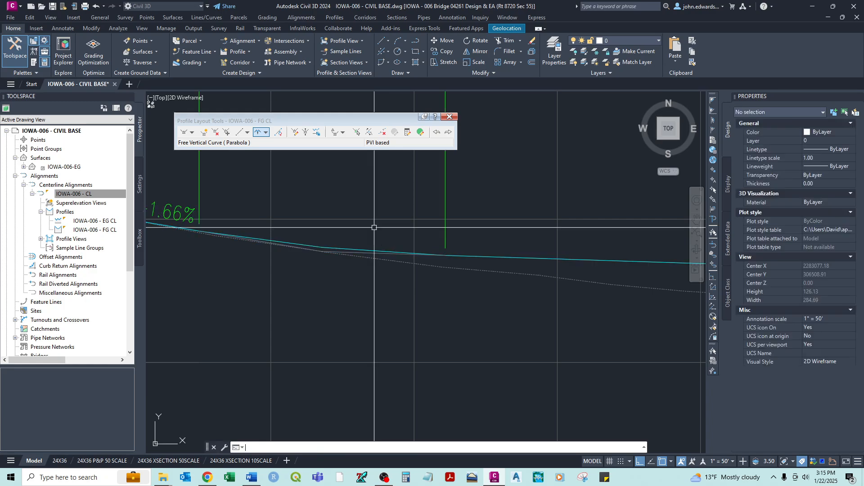
Step: Examine the new starting vertical curve and how the 1.90% end tangent meets existing ground
scroll(374, 227, down, 4)
middle_drag(383, 220, 336, 297)
scroll(346, 325, down, 2)
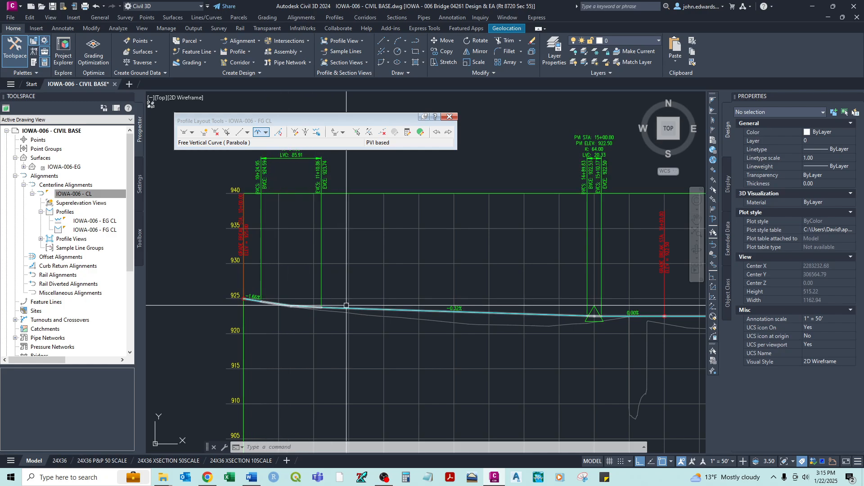
middle_drag(451, 304, 227, 283)
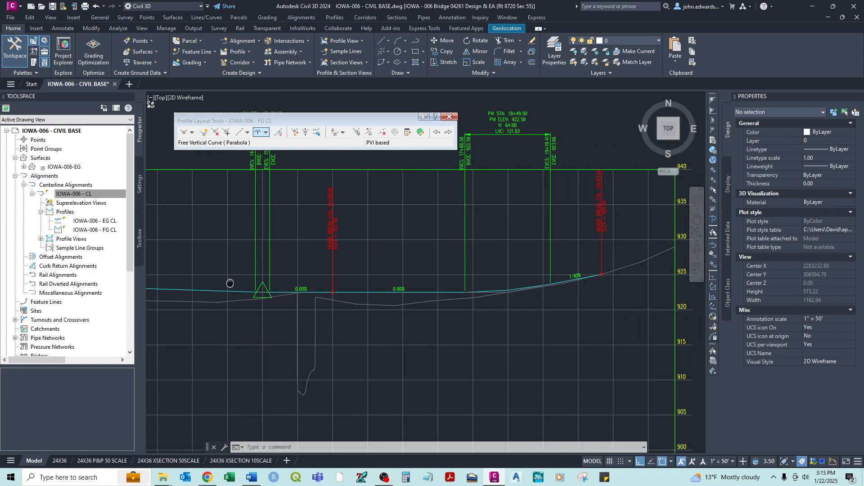
scroll(541, 283, up, 8)
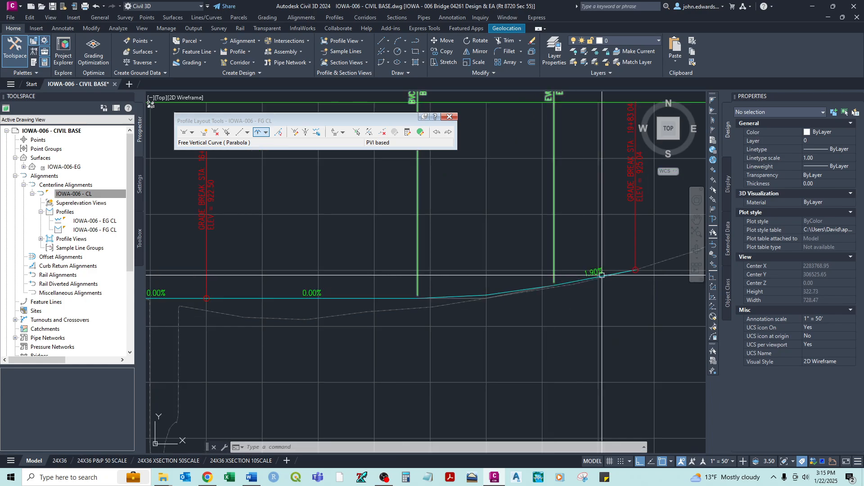
scroll(405, 307, down, 4)
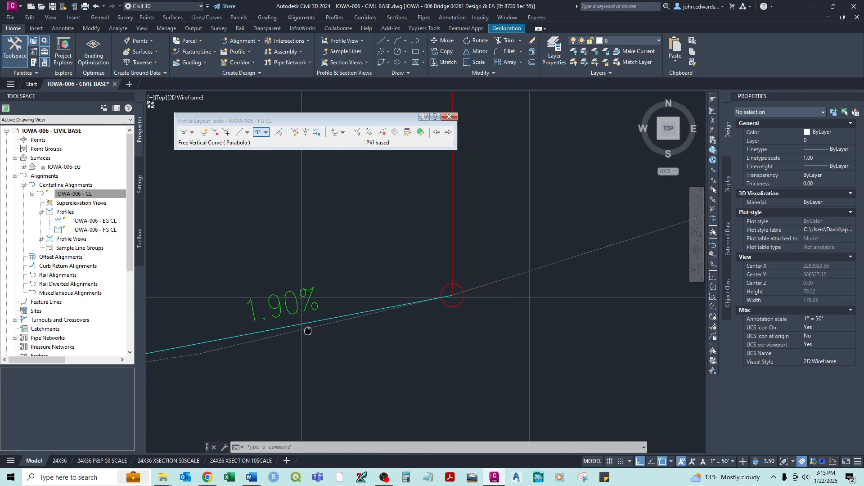
middle_drag(377, 323, 441, 285)
middle_drag(639, 211, 553, 238)
scroll(547, 242, down, 2)
middle_drag(349, 268, 545, 241)
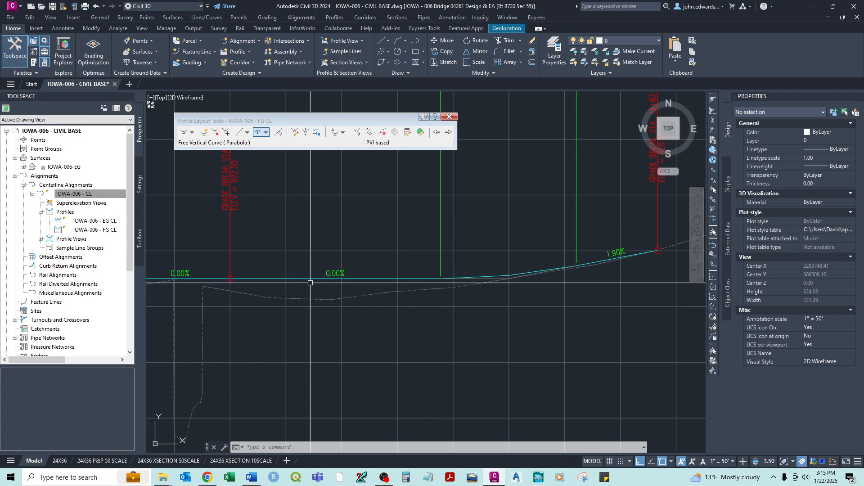
Step: Examine the -0.32% tangent and the flat grades across the channel against existing ground
middle_drag(310, 283, 512, 327)
middle_drag(356, 314, 438, 299)
scroll(276, 295, down, 2)
middle_drag(251, 294, 386, 289)
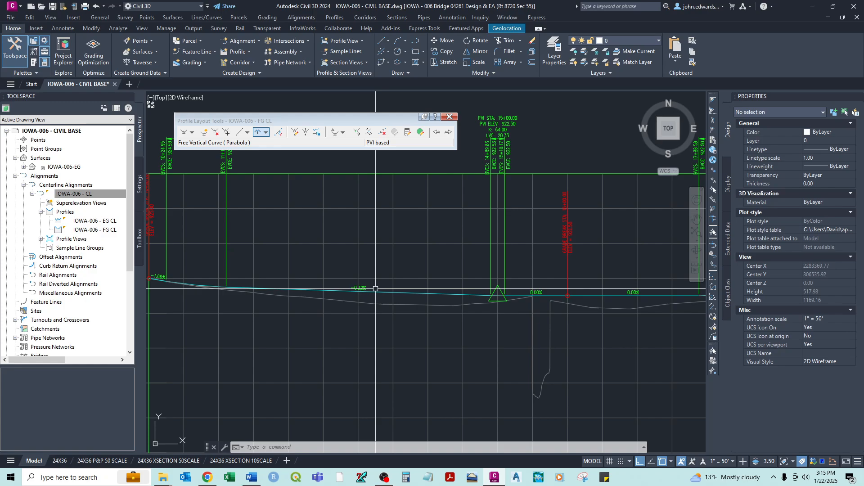
scroll(363, 288, up, 6)
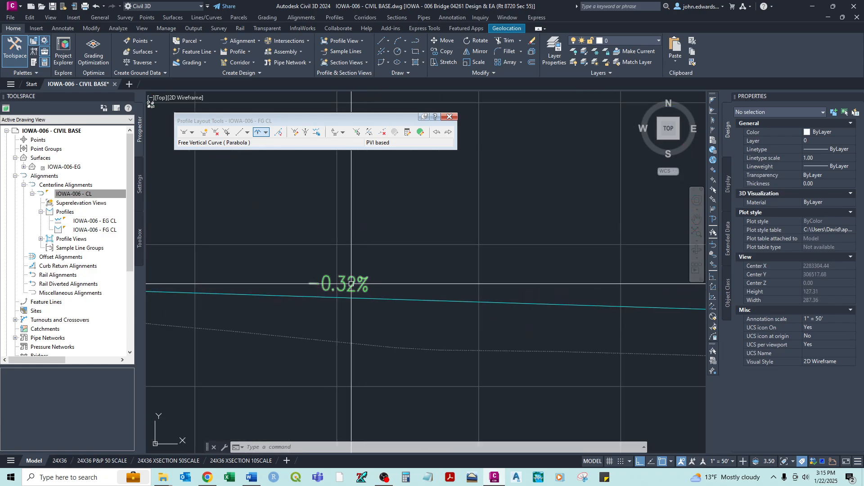
scroll(359, 283, down, 8)
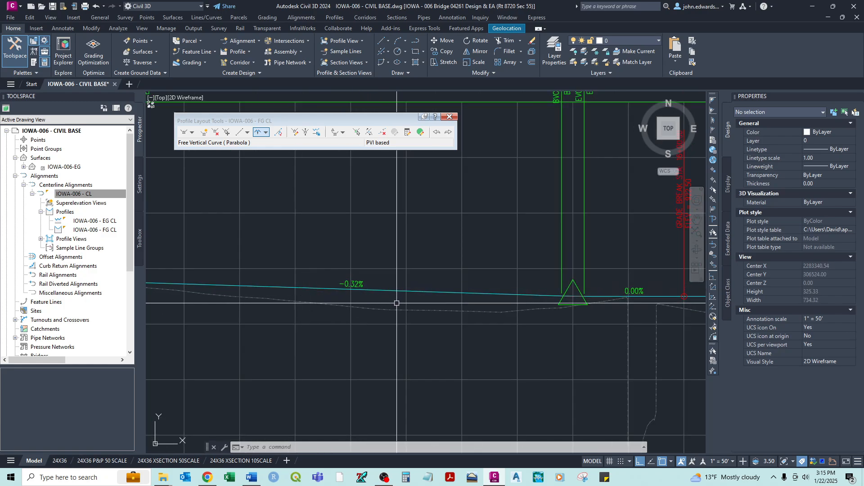
scroll(396, 303, up, 2)
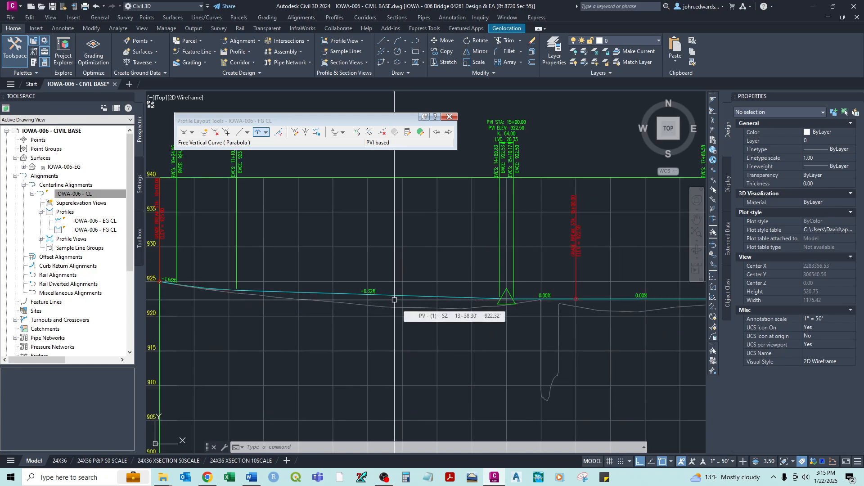
middle_drag(531, 300, 456, 311)
middle_drag(579, 309, 472, 322)
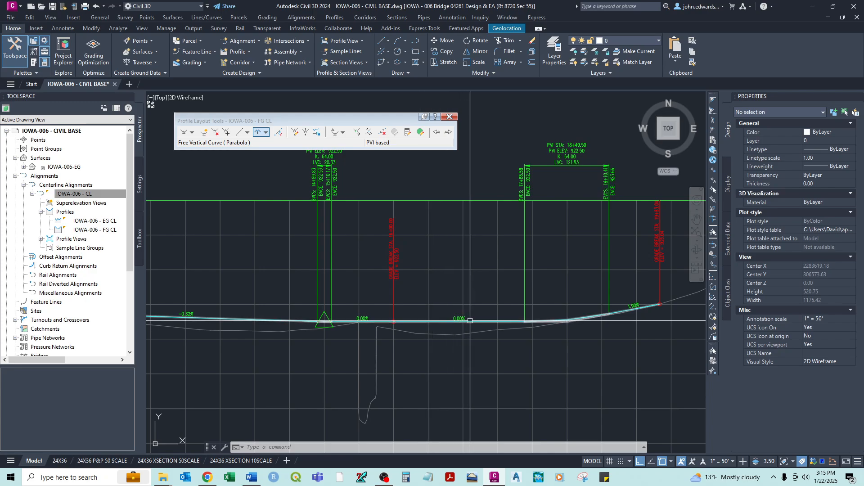
mouse_move(470, 321)
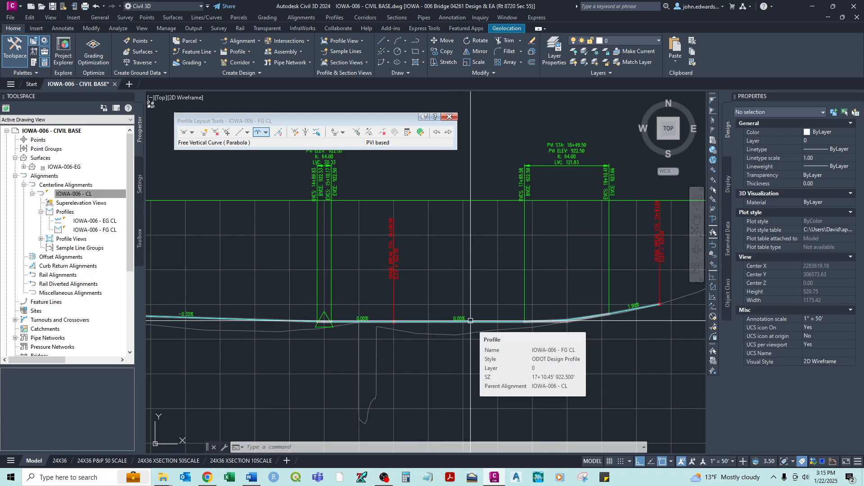
Step: Move the finished-grade profile's end point forward along existing ground to station 20+39.63, elevation 926.84
middle_drag(516, 300, 446, 288)
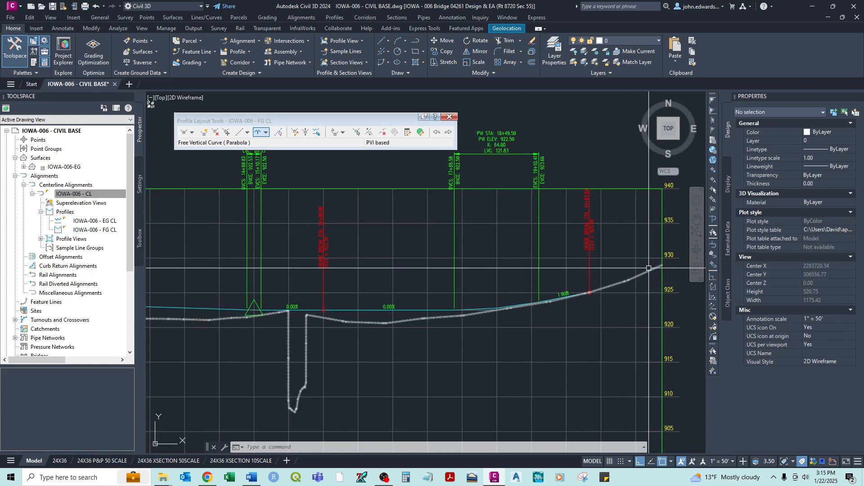
scroll(560, 298, up, 3)
click(550, 298)
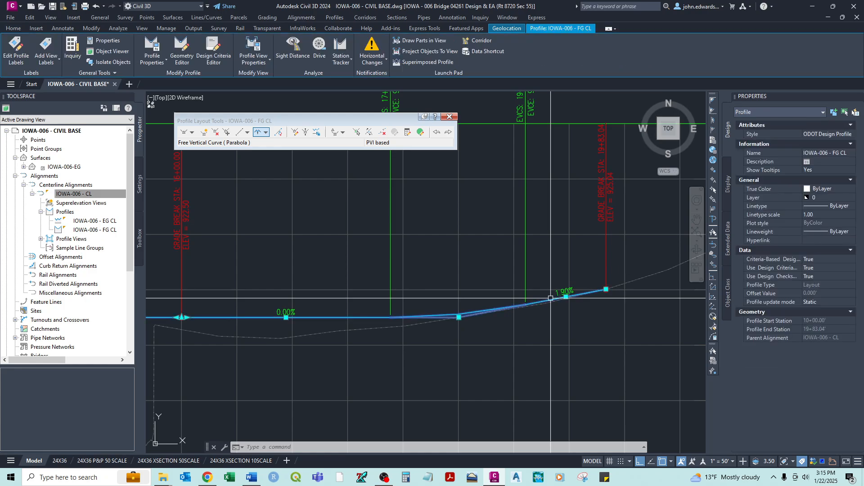
click(606, 289)
middle_drag(639, 267, 529, 270)
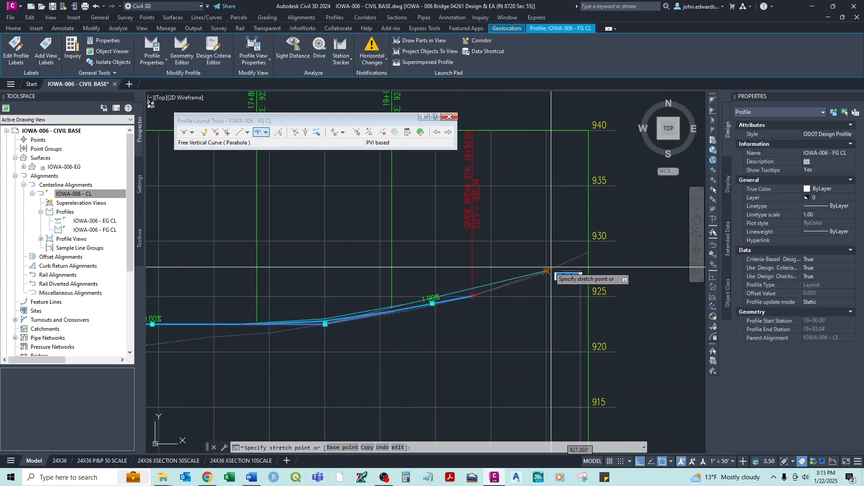
click(535, 276)
scroll(379, 311, up, 6)
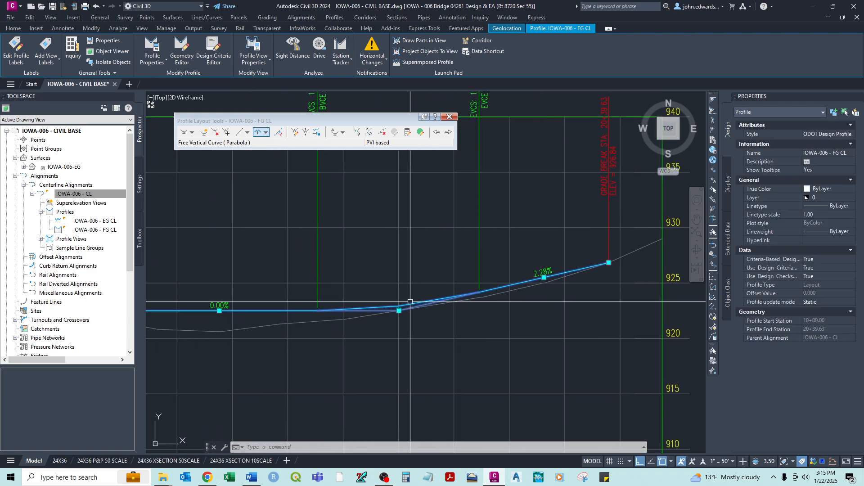
scroll(379, 311, down, 5)
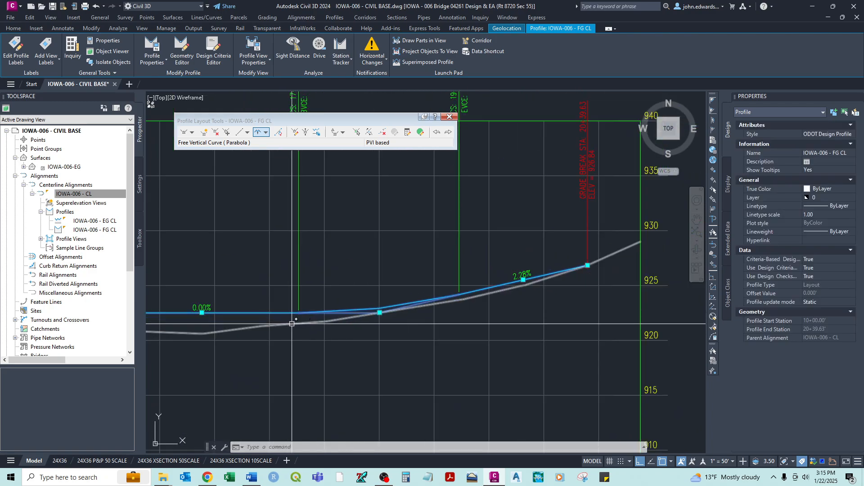
scroll(345, 315, up, 2)
scroll(380, 306, down, 3)
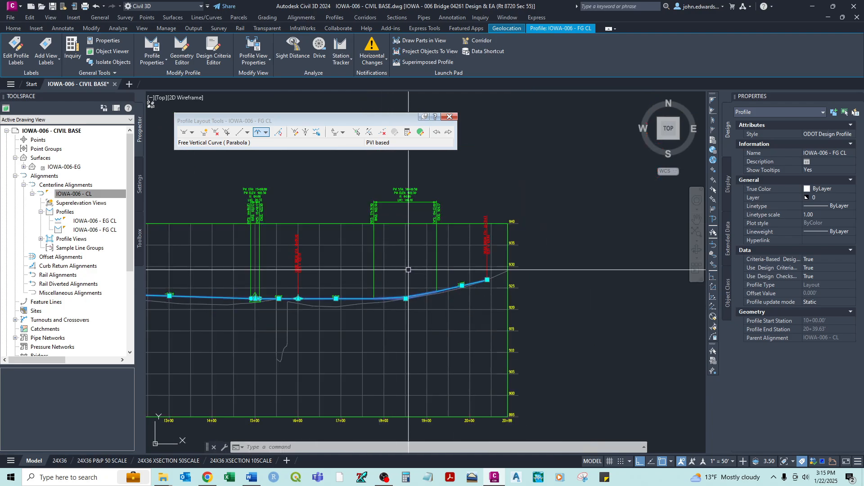
key(Delete)
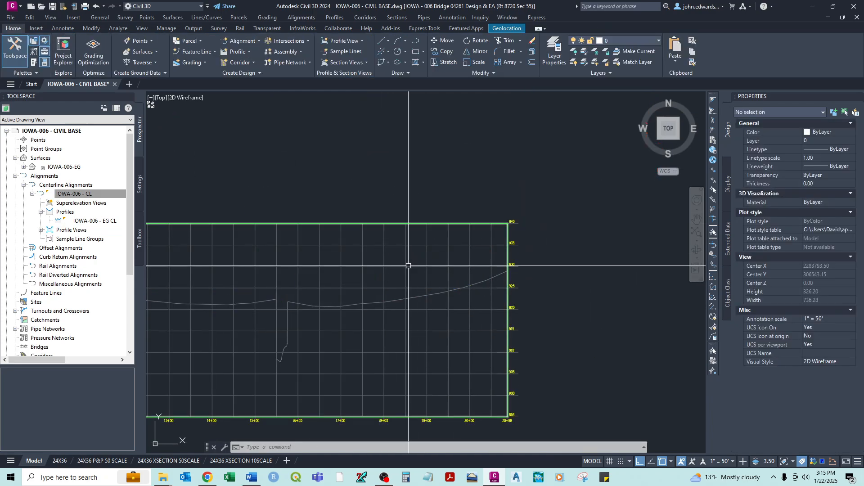
key(ctrl+z)
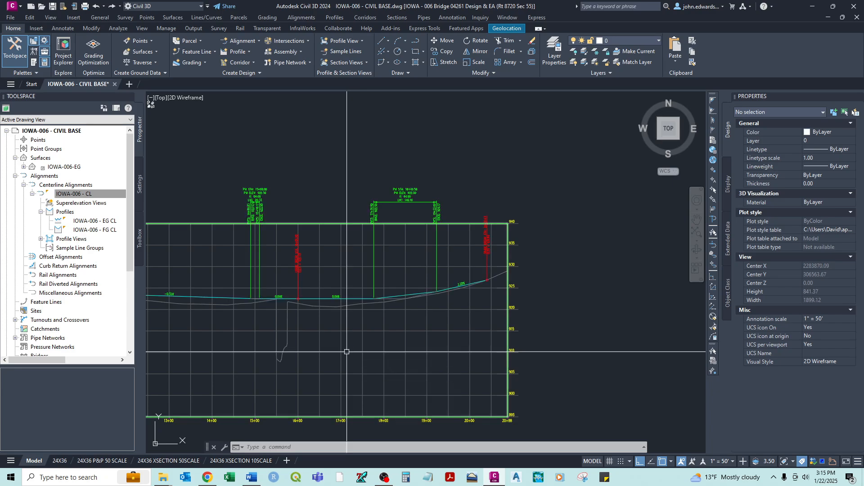
scroll(401, 300, up, 2)
scroll(446, 293, down, 2)
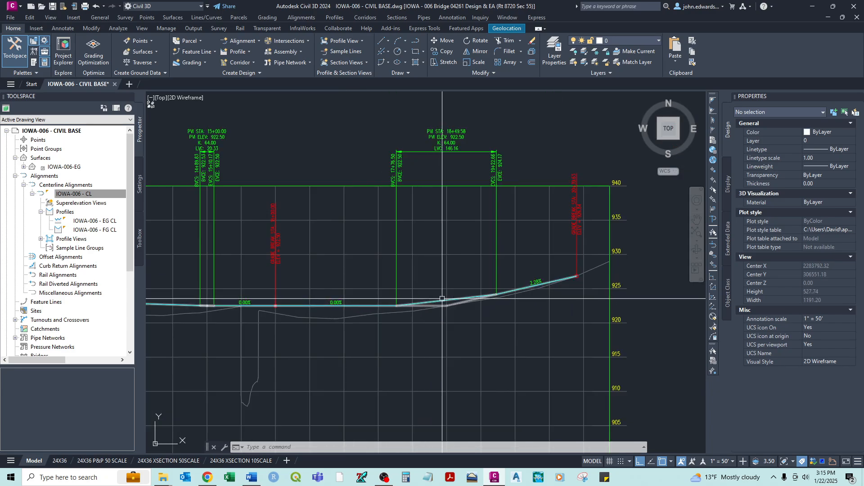
Step: Review the whole finished-grade profile against existing ground, from the extended end tangent back to the starting curve
click(518, 289)
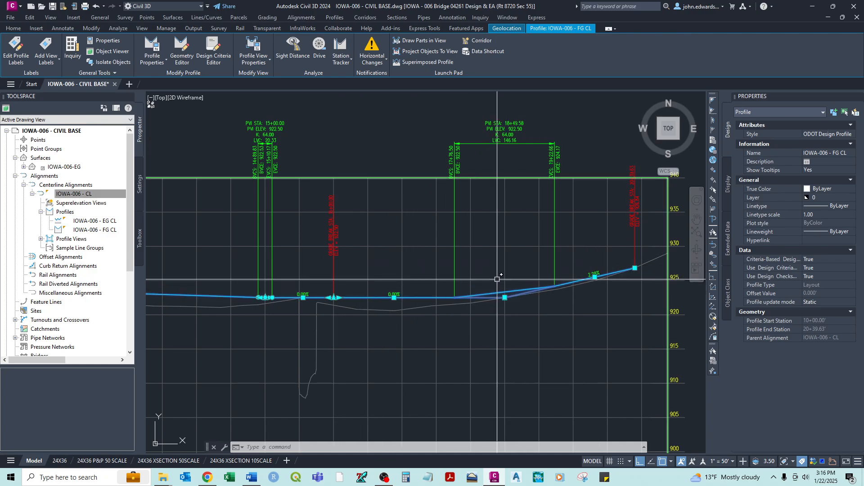
mouse_move(367, 304)
middle_down()
mouse_move(404, 305)
mouse_move(342, 333)
middle_up()
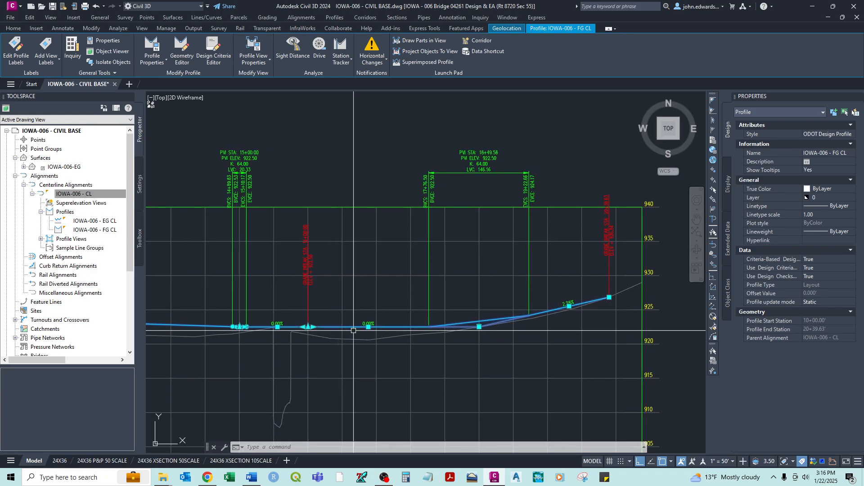
key(Escape)
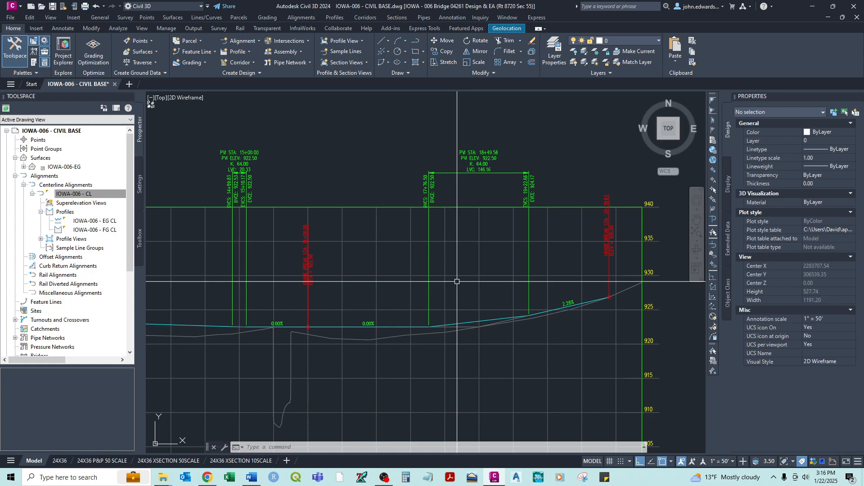
middle_drag(297, 291, 505, 274)
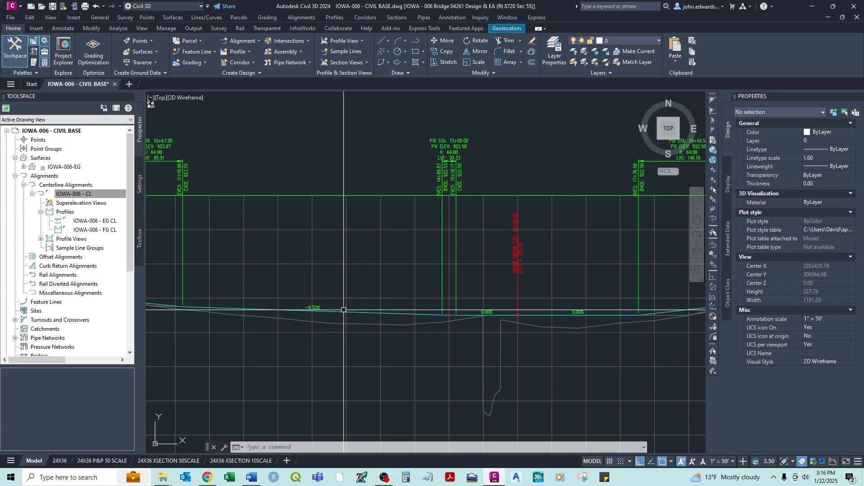
scroll(399, 299, down, 3)
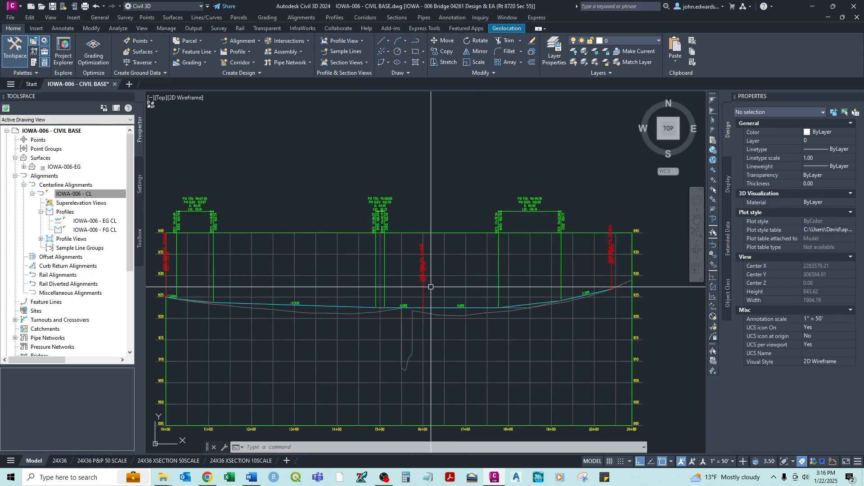
scroll(339, 312, up, 3)
middle_drag(409, 296, 474, 288)
scroll(475, 288, down, 3)
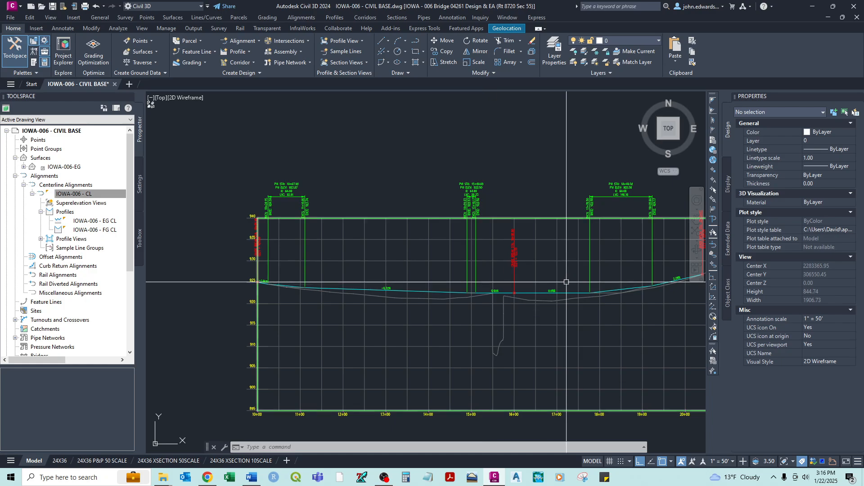
middle_drag(563, 281, 456, 290)
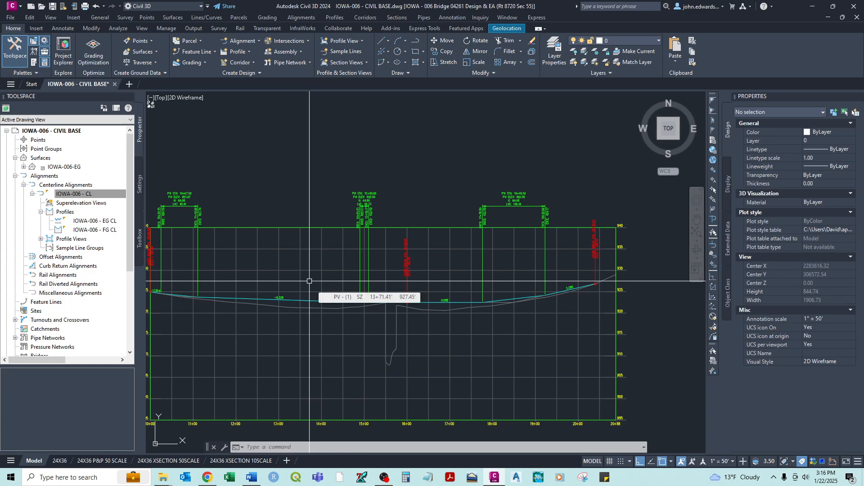
Step: Select the finished-grade profile in the profile view to check its full extent against existing ground, then clear the selection
middle_drag(309, 281, 341, 249)
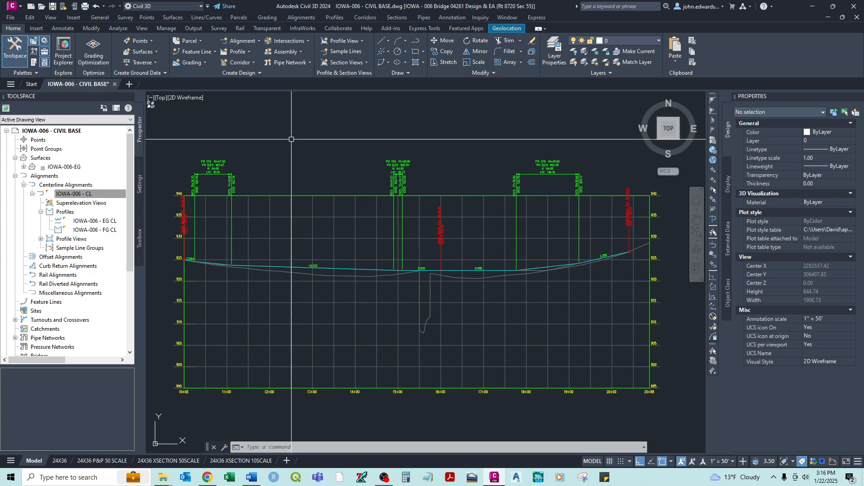
click(341, 268)
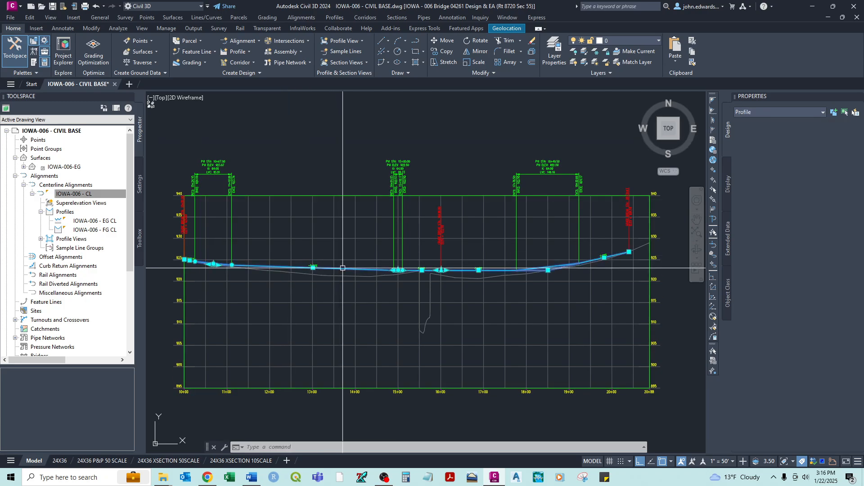
key(Escape)
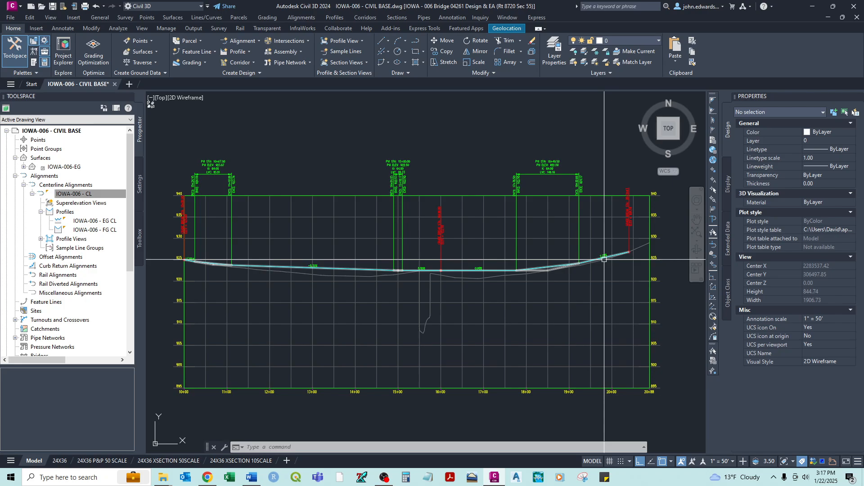
Step: Review the IOWA-006 - CL alignment's EG CL and FG CL profiles and expand its profile views to show PV - (1)
click(119, 193)
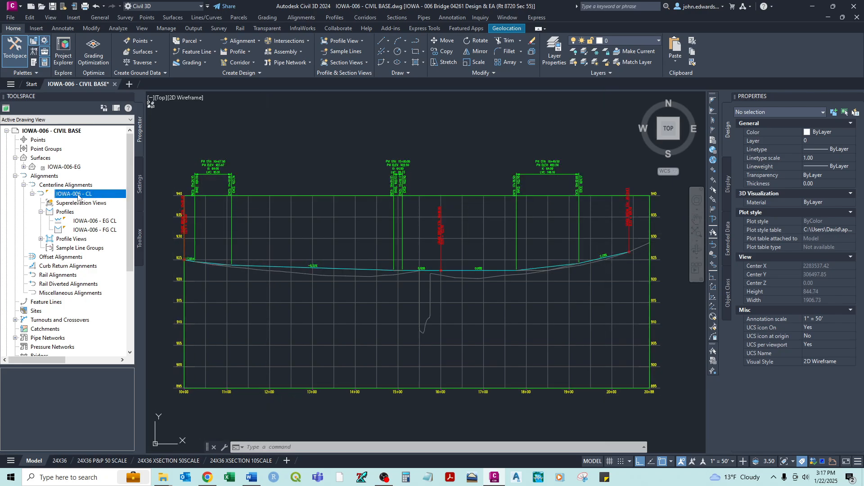
click(109, 221)
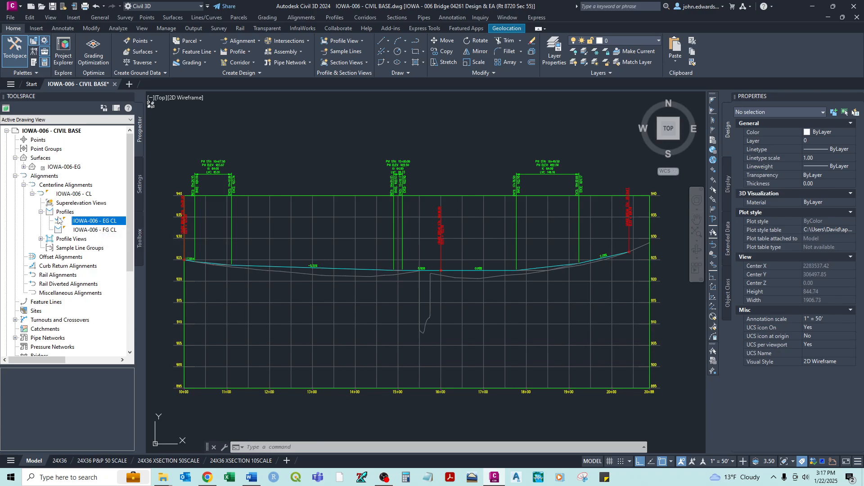
click(105, 231)
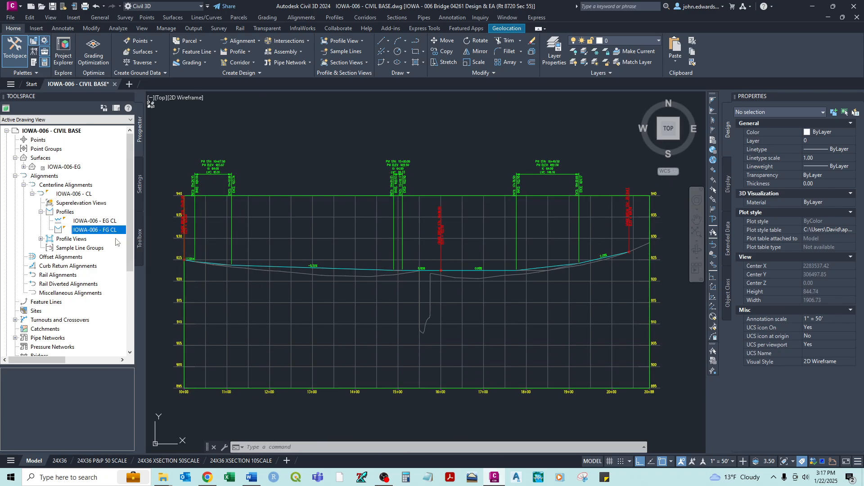
click(41, 239)
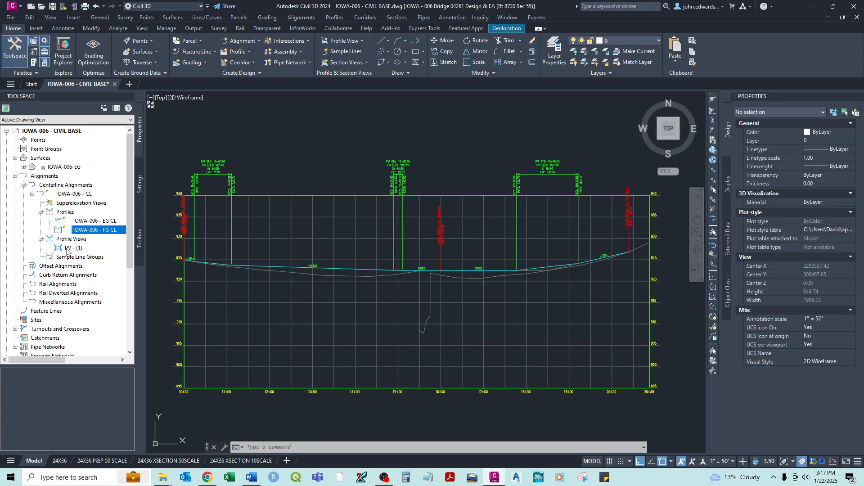
click(68, 194)
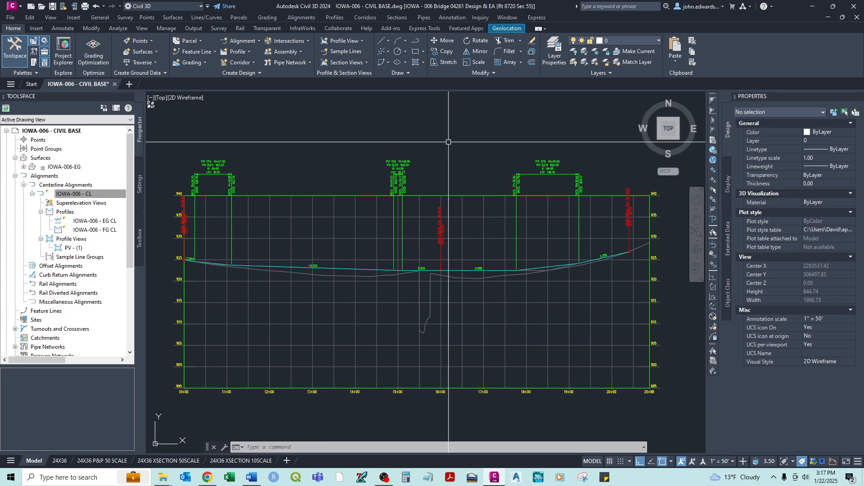
Step: View the plan-view centerline alignment and surveyed ground together with the profile view in the overall drawing
scroll(390, 149, down, 4)
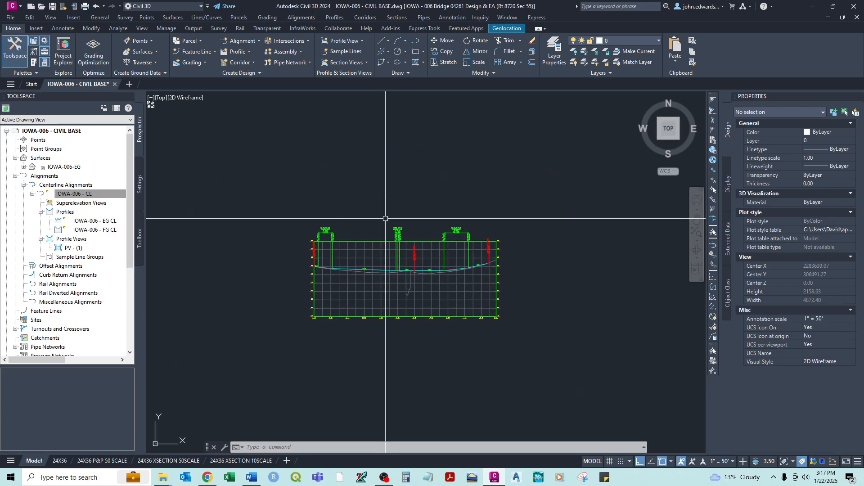
mouse_move(385, 218)
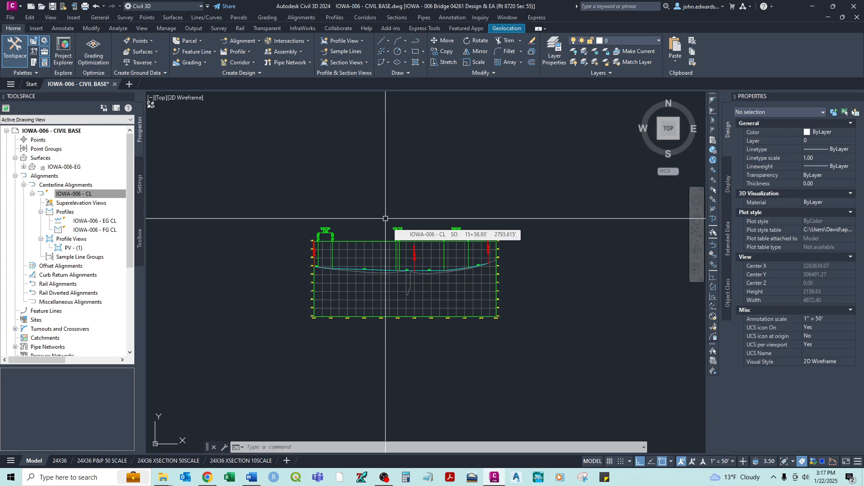
scroll(385, 218, down, 4)
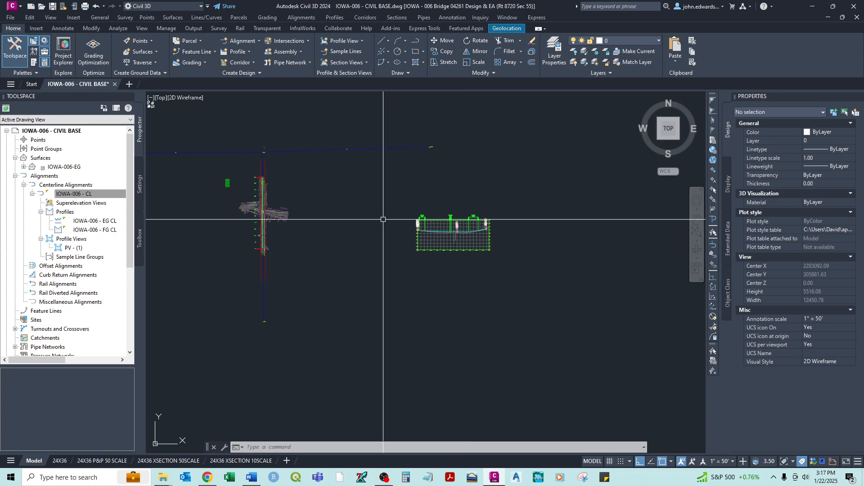
mouse_move(301, 241)
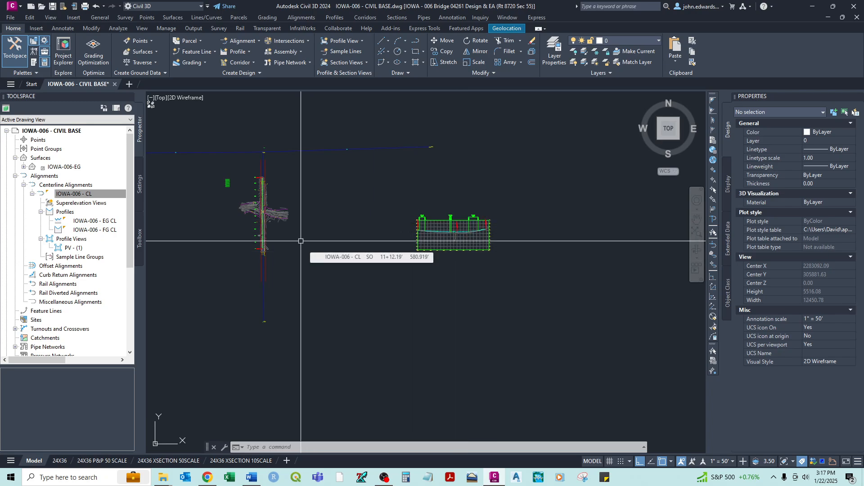